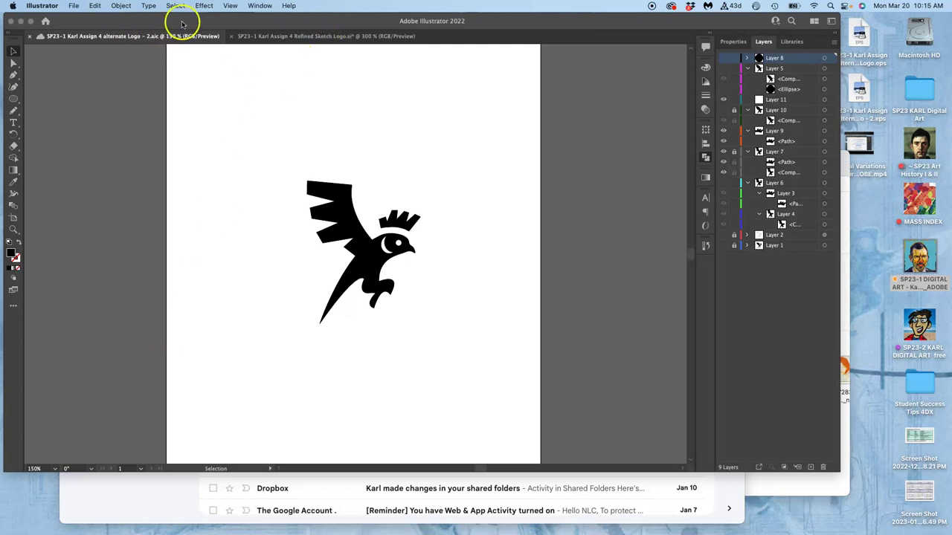
# Show the Pathfinder panel and save the crowned bird logo to the Desktop as an Illustrator 2020-compatible .ai file.
pyautogui.press('shift+super+F9')
pyautogui.moveTo(186, 21); pyautogui.dragTo(194, 46)
pyautogui.click(76, 6)
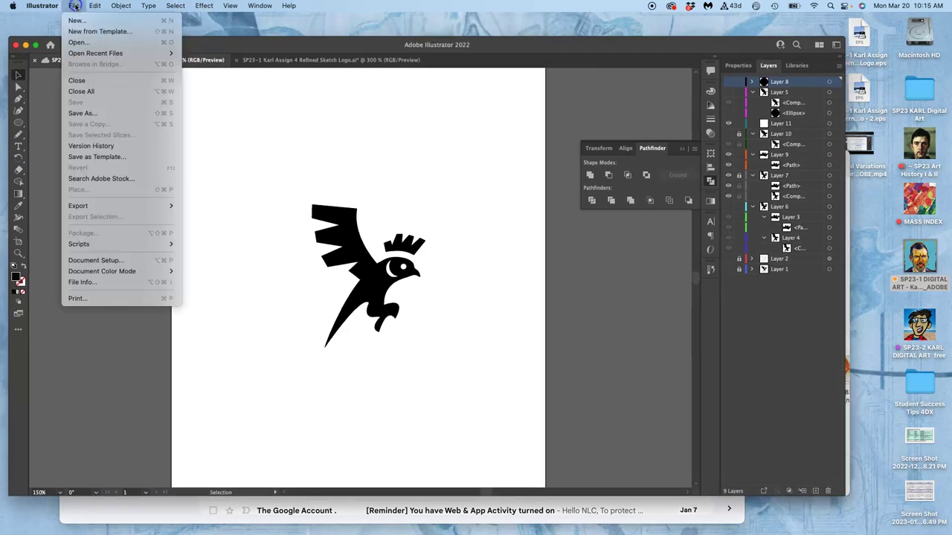
pyautogui.click(79, 112)
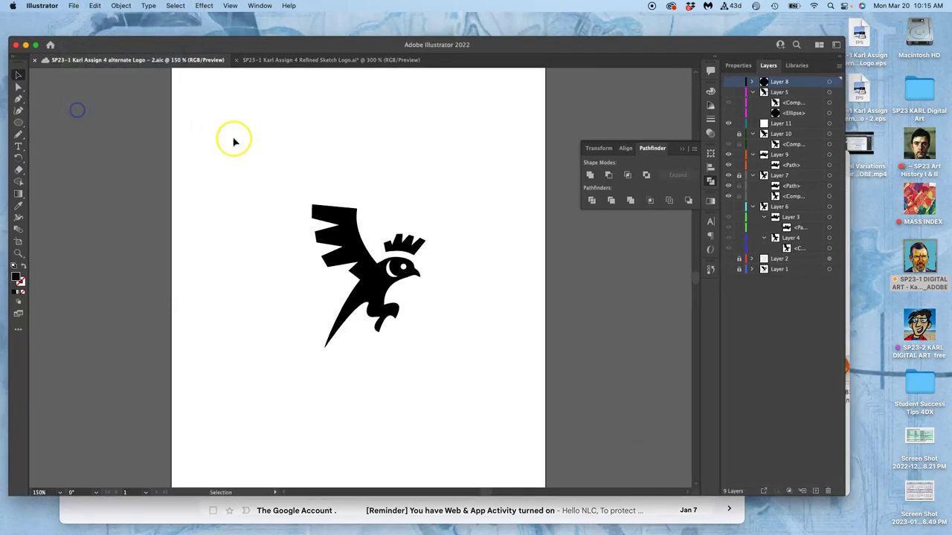
pyautogui.click(482, 368)
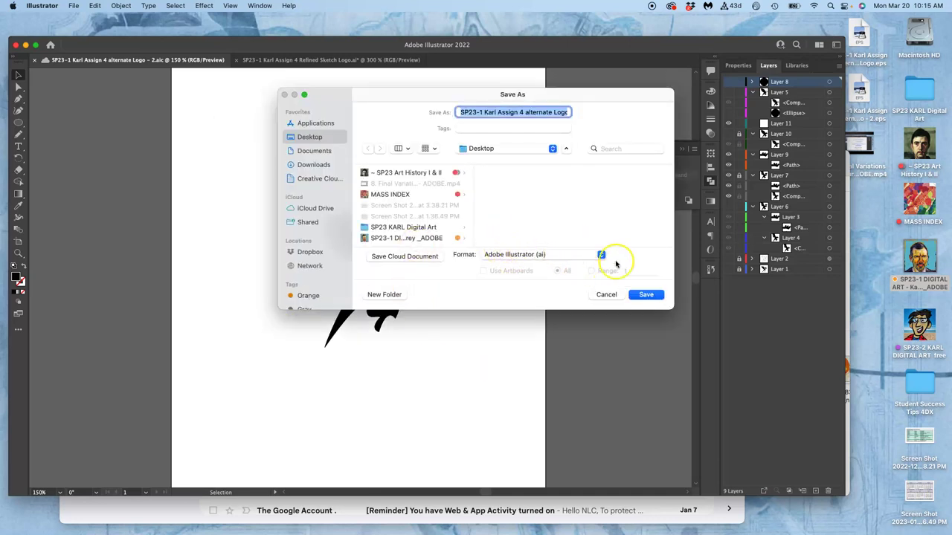
pyautogui.click(654, 297)
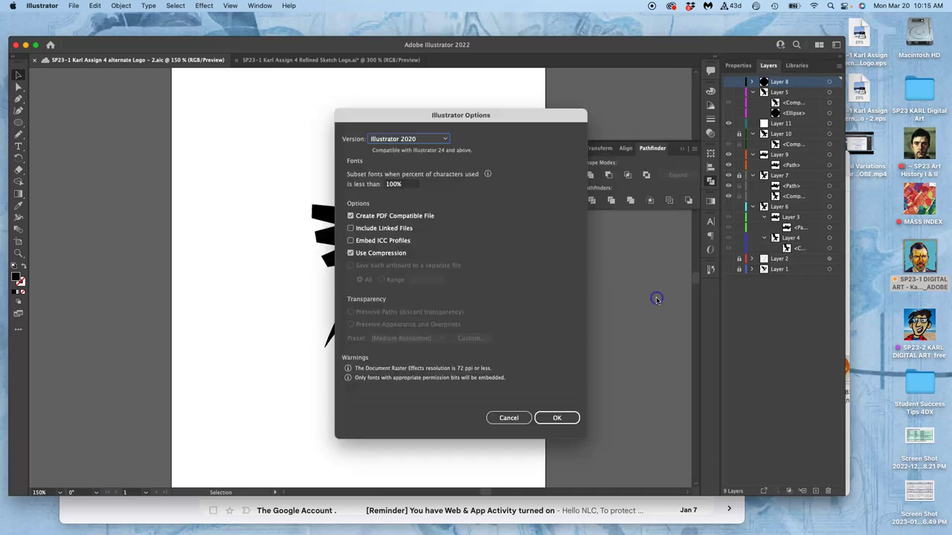
pyautogui.click(557, 417)
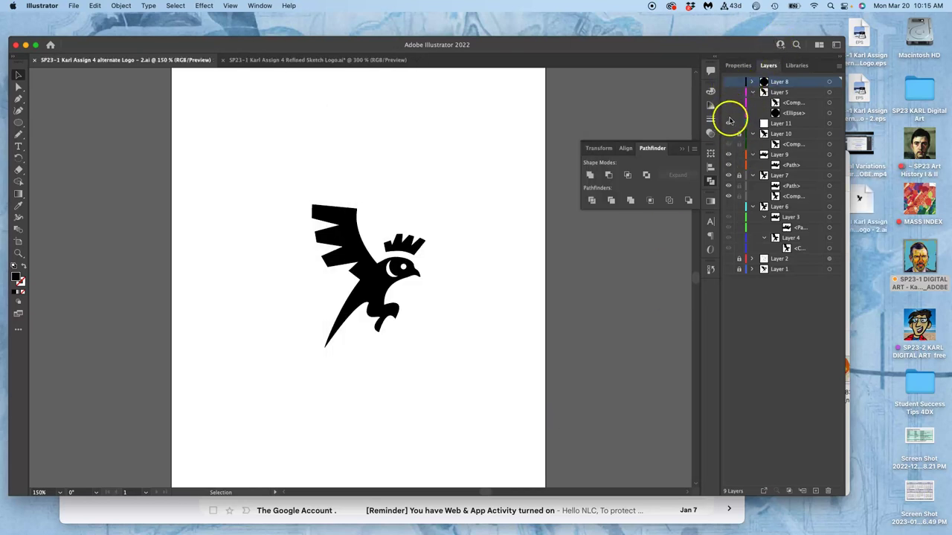
# Show Layers 11, 5 and 9 and hide Layer 7 to reveal the broader wing, white eye and crest.
pyautogui.click(728, 124)
pyautogui.click(729, 87)
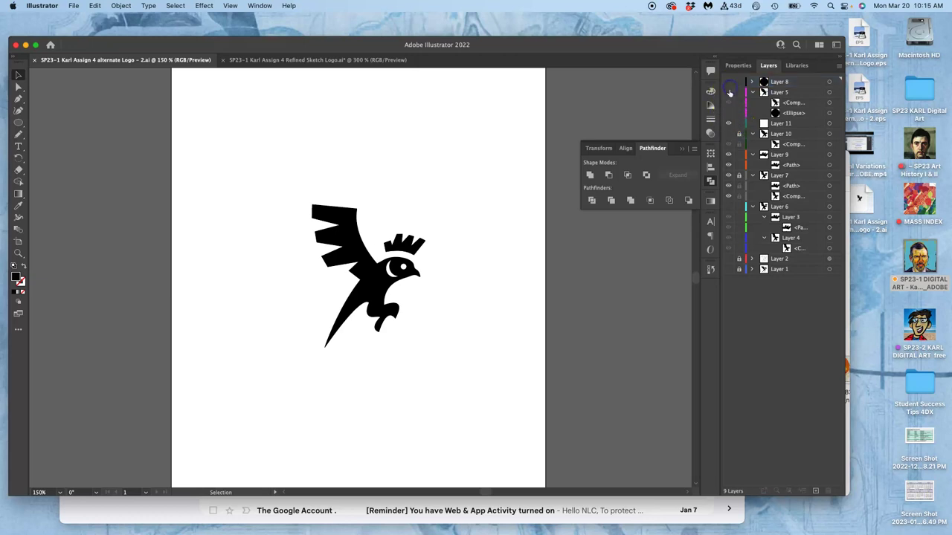
pyautogui.click(728, 91)
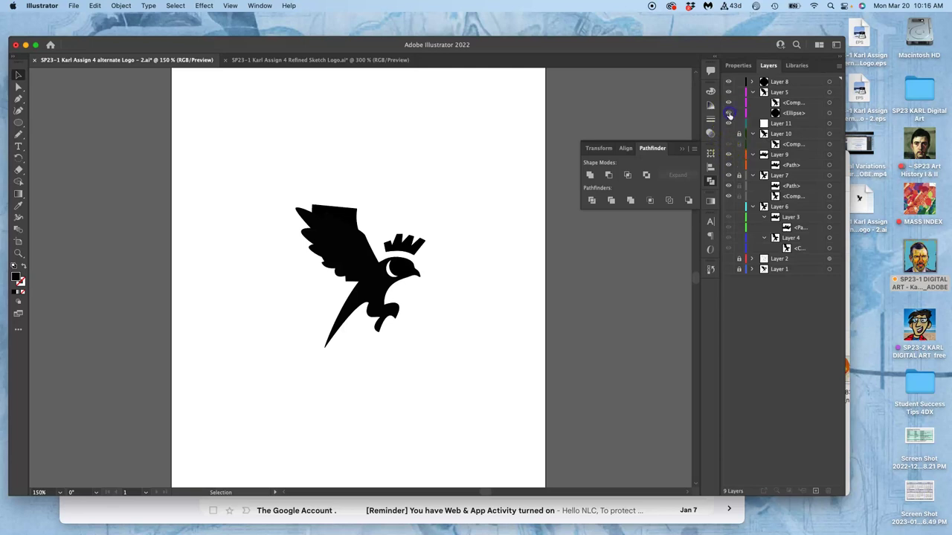
pyautogui.click(728, 175)
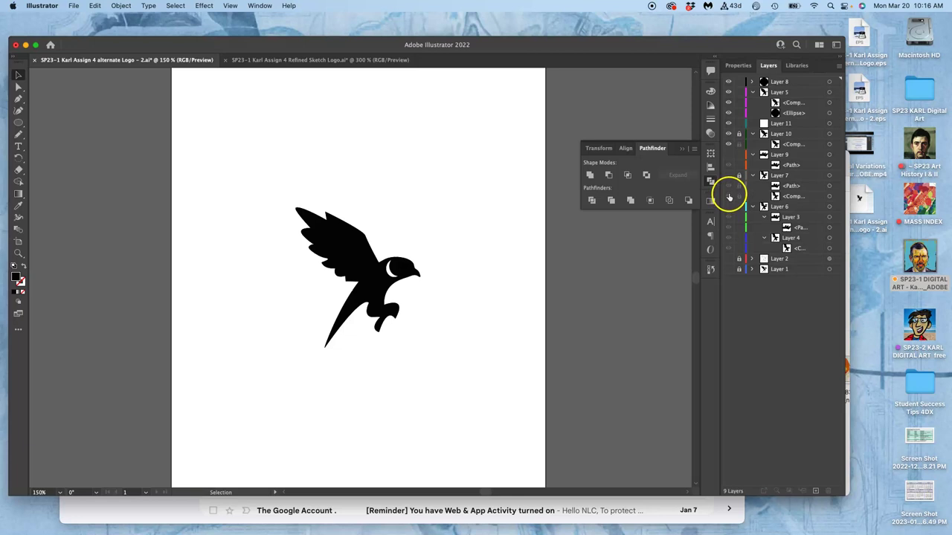
pyautogui.click(728, 139)
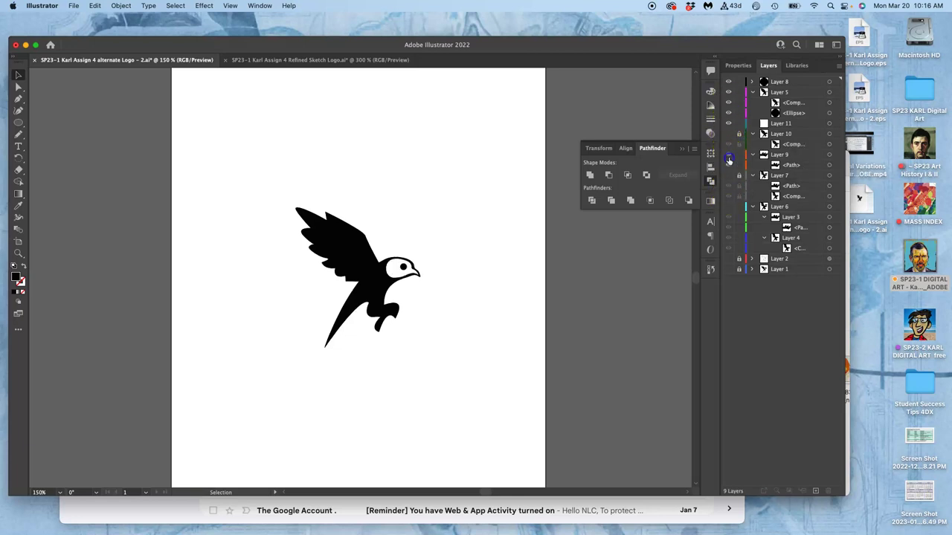
pyautogui.click(728, 156)
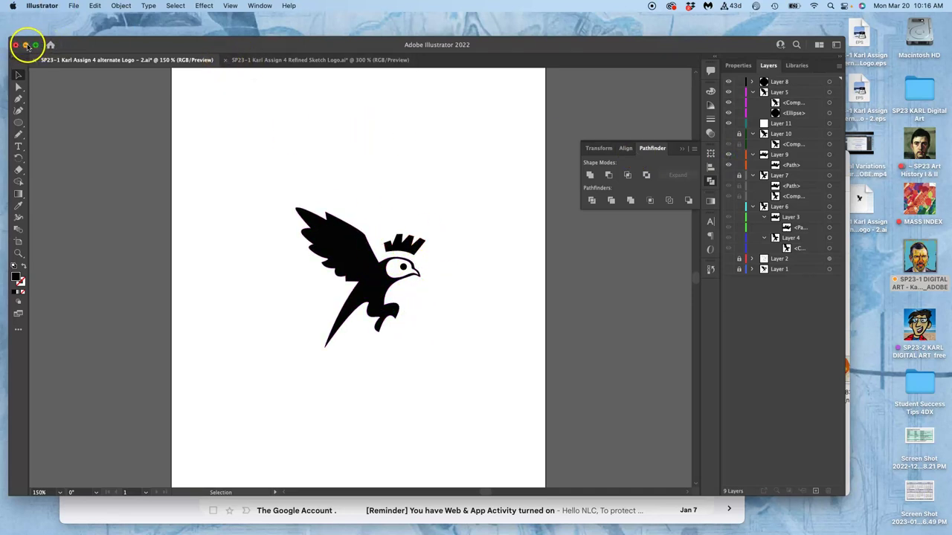
# Close both logo documents, saving changes in each prompt.
pyautogui.click(15, 46)
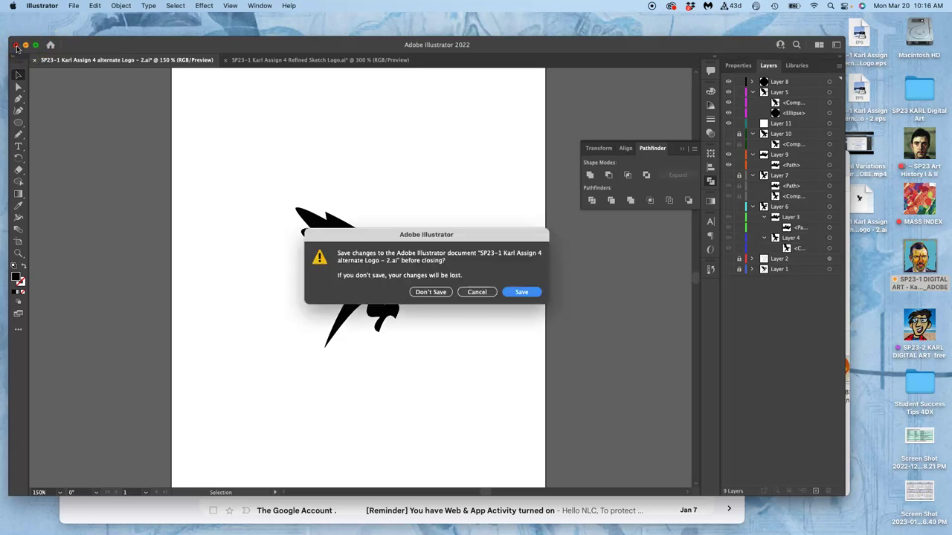
pyautogui.click(513, 292)
pyautogui.click(513, 292)
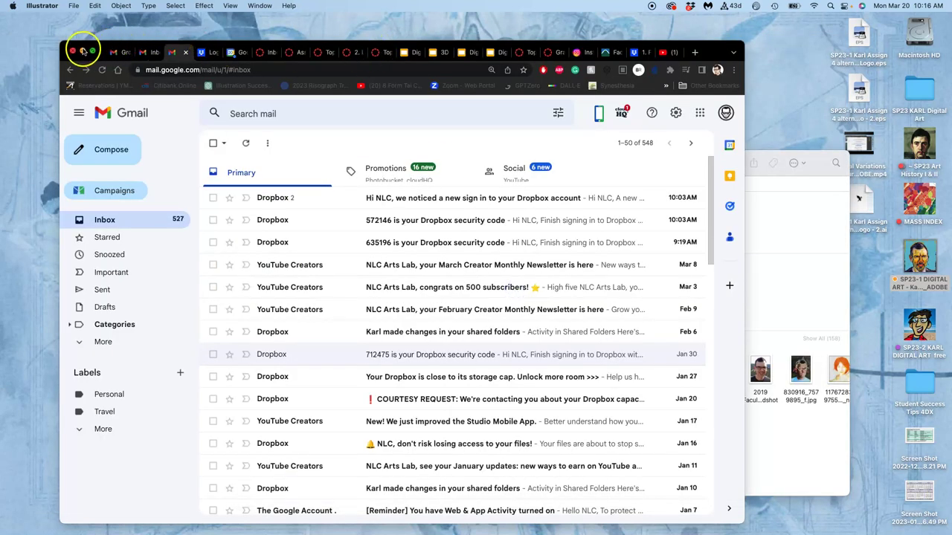
# Minimize Chrome and the AVATAR ICONS window, leaving the Assignment #4 Vector Logo folder in view.
pyautogui.click(83, 50)
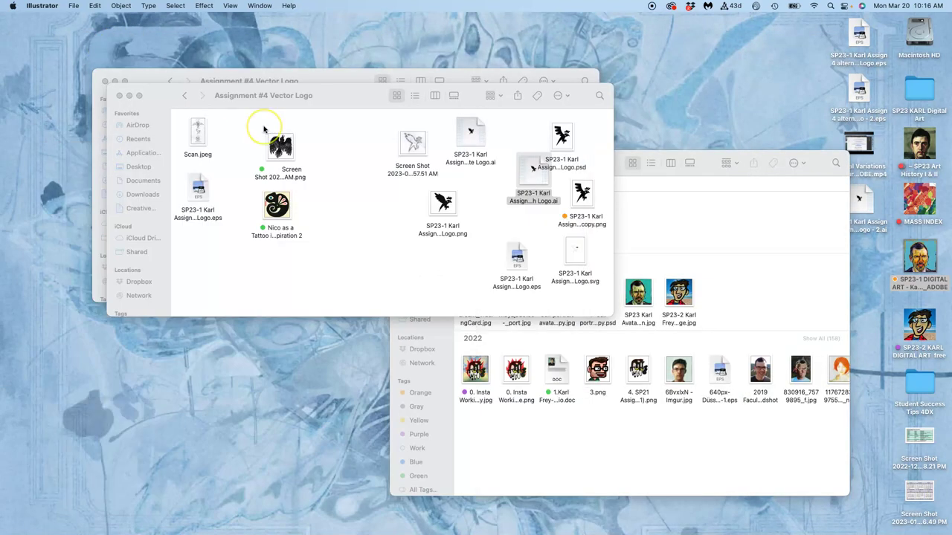
pyautogui.click(323, 157)
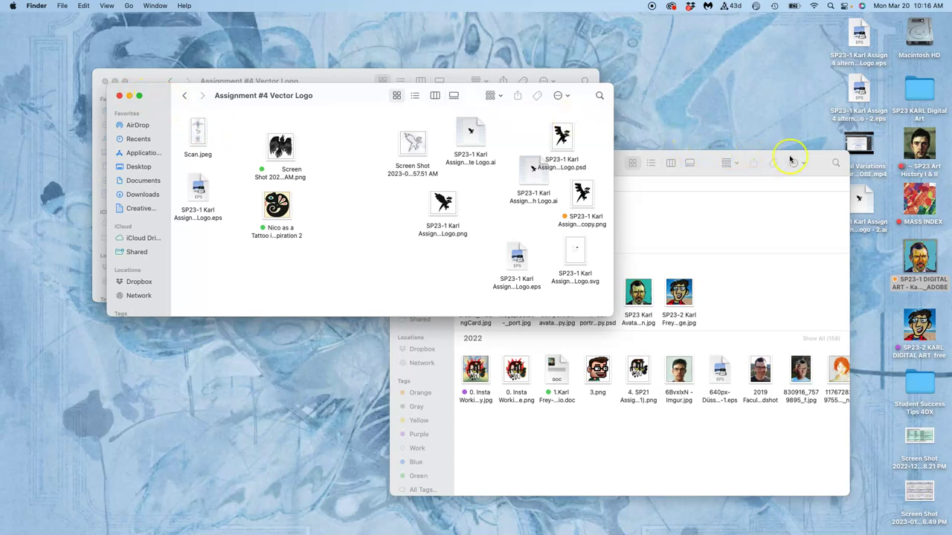
pyautogui.moveTo(790, 160); pyautogui.dragTo(768, 192)
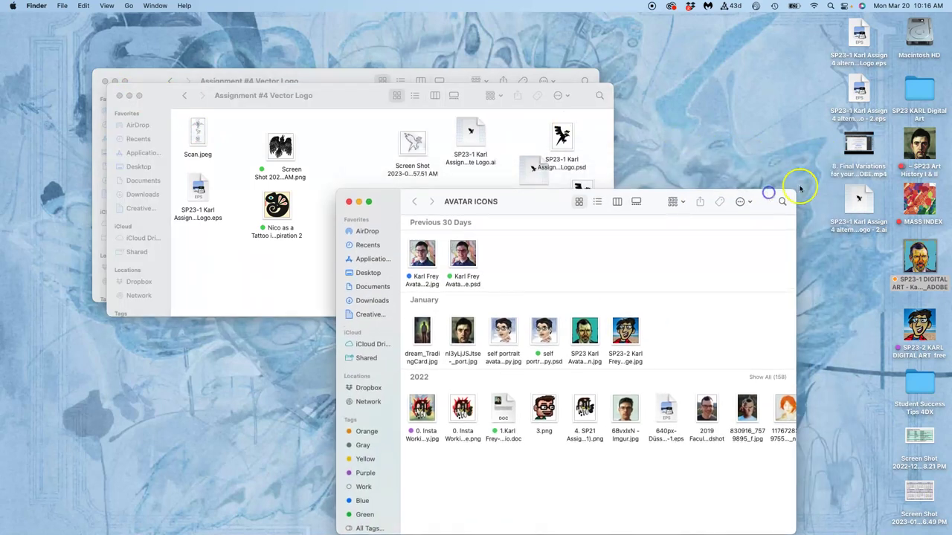
pyautogui.click(359, 202)
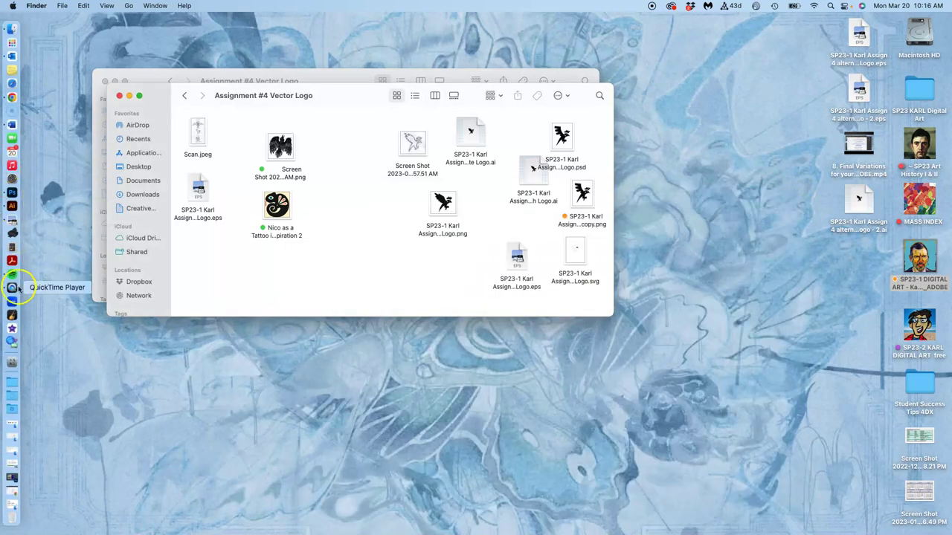
# Close the wedding invitation in Photoshop and open the New Document dialog.
pyautogui.click(11, 192)
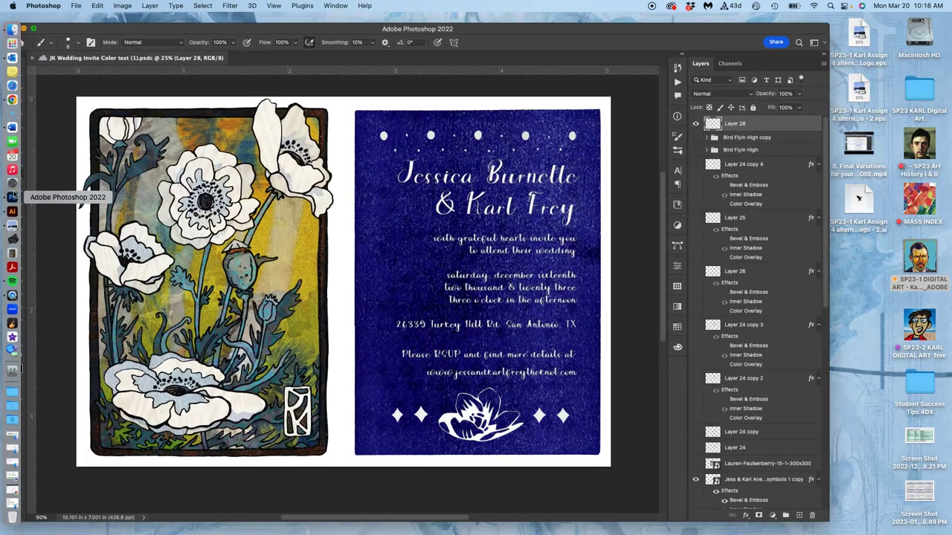
pyautogui.click(33, 58)
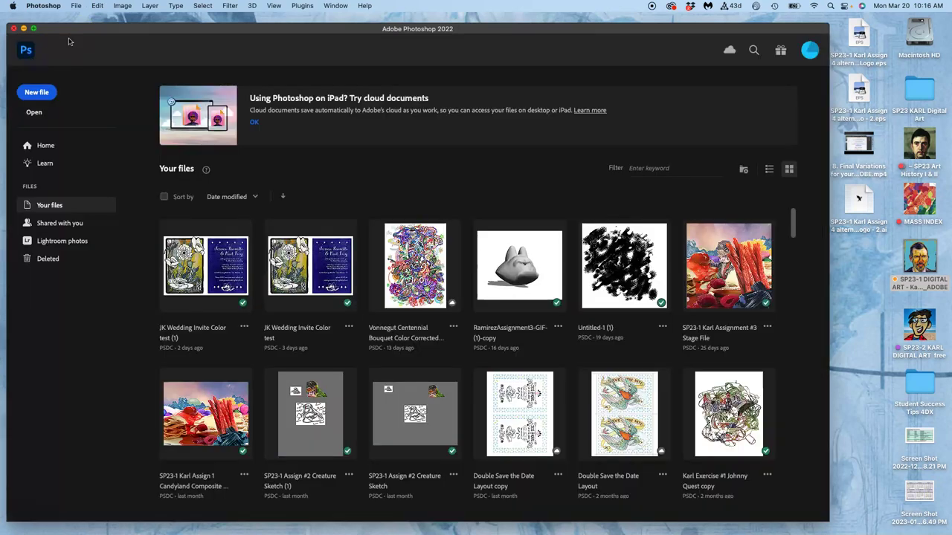
pyautogui.click(76, 6)
pyautogui.click(77, 18)
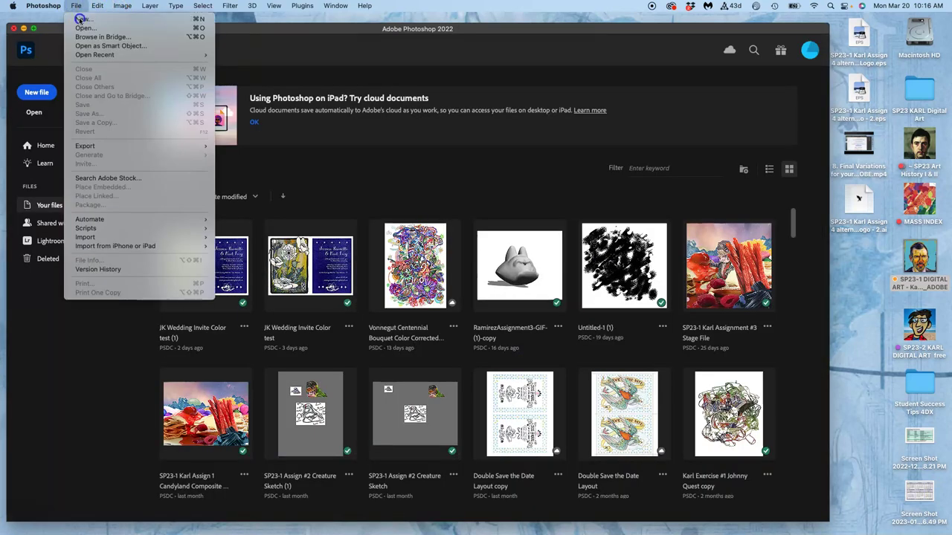
pyautogui.moveTo(77, 20)
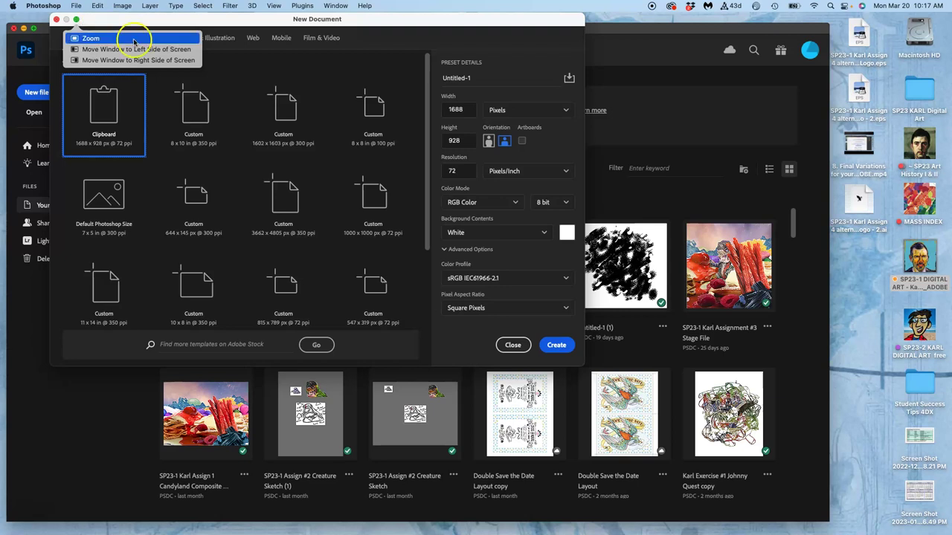
# Set the new document to inch units, Width 8, Height 10, at 350 pixels per inch.
pyautogui.click(509, 111)
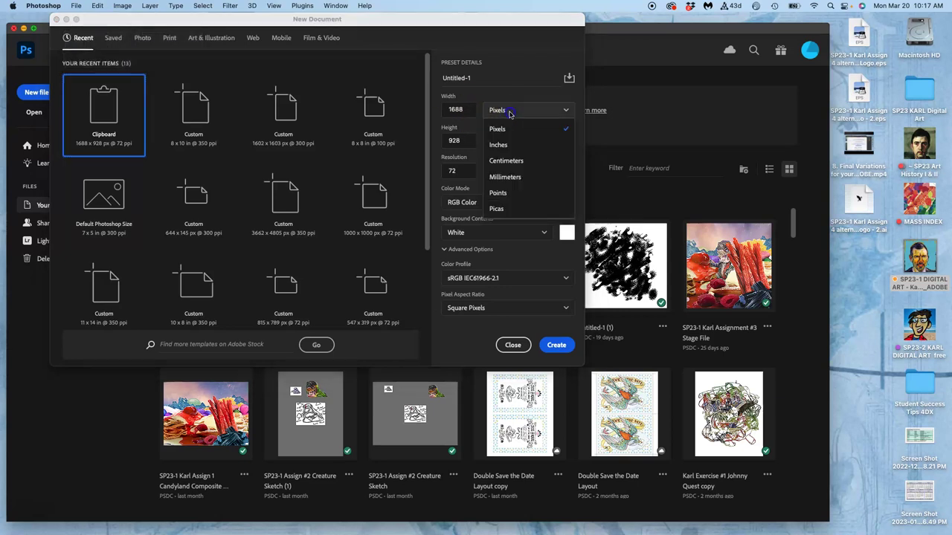
pyautogui.click(510, 147)
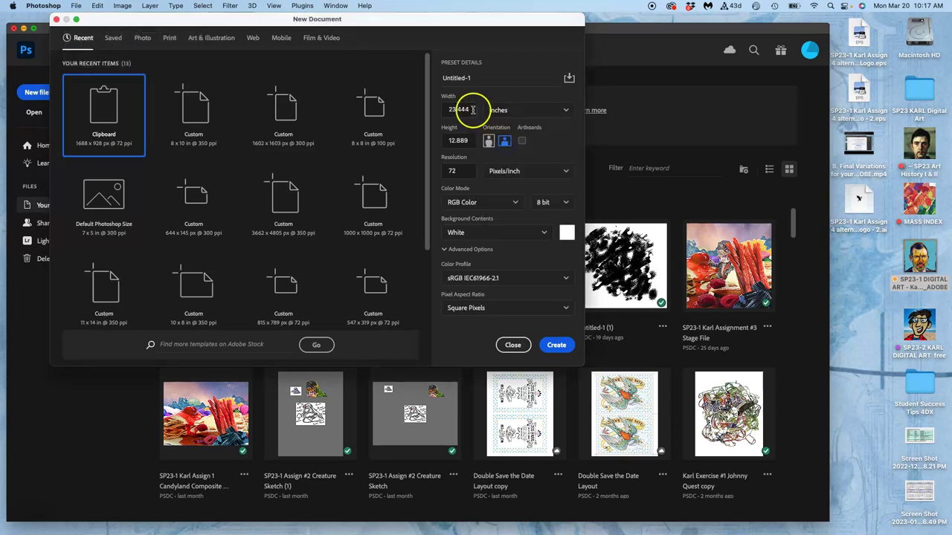
pyautogui.click(473, 110)
pyautogui.doubleClick(452, 108)
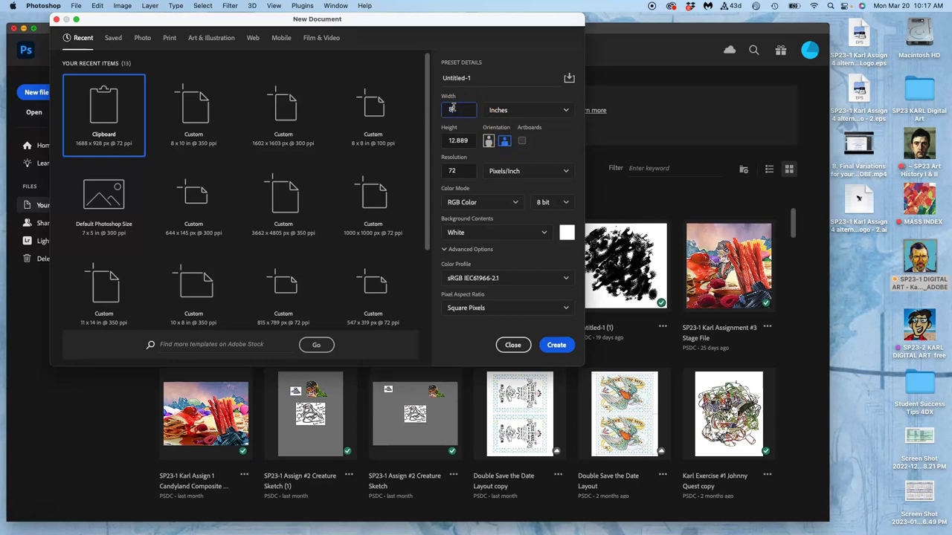
pyautogui.doubleClick(451, 141)
pyautogui.click(456, 142)
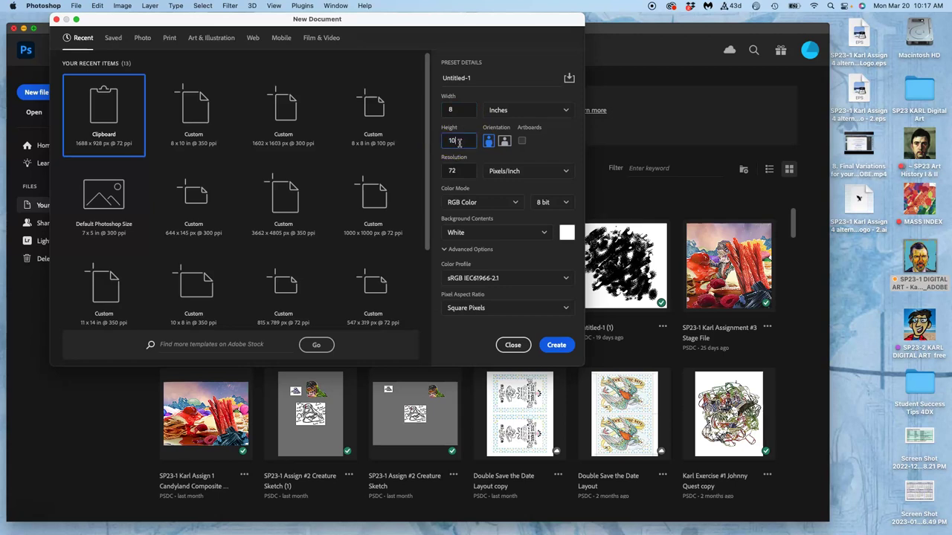
pyautogui.click(462, 170)
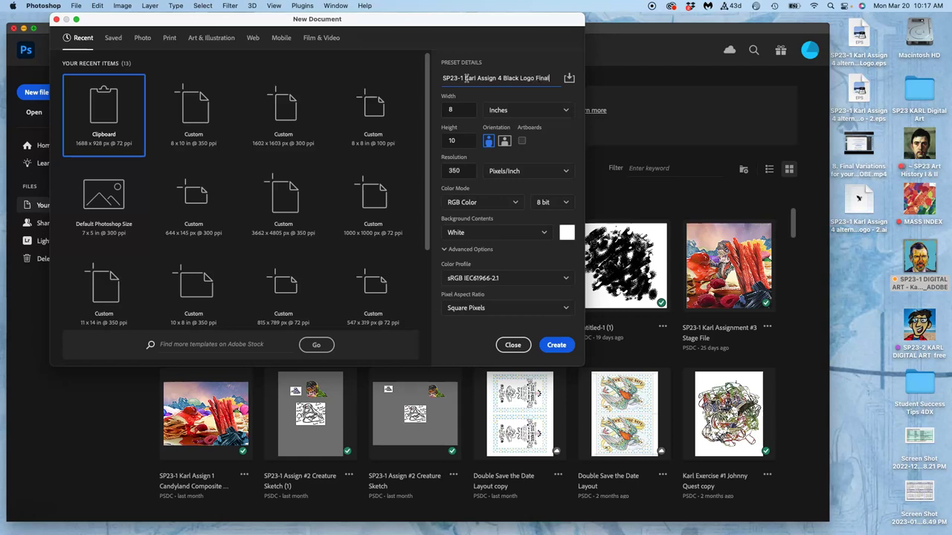
# Create the blank 8 × 10 inch document and place the first alternate-logo EPS on it.
pyautogui.click(556, 346)
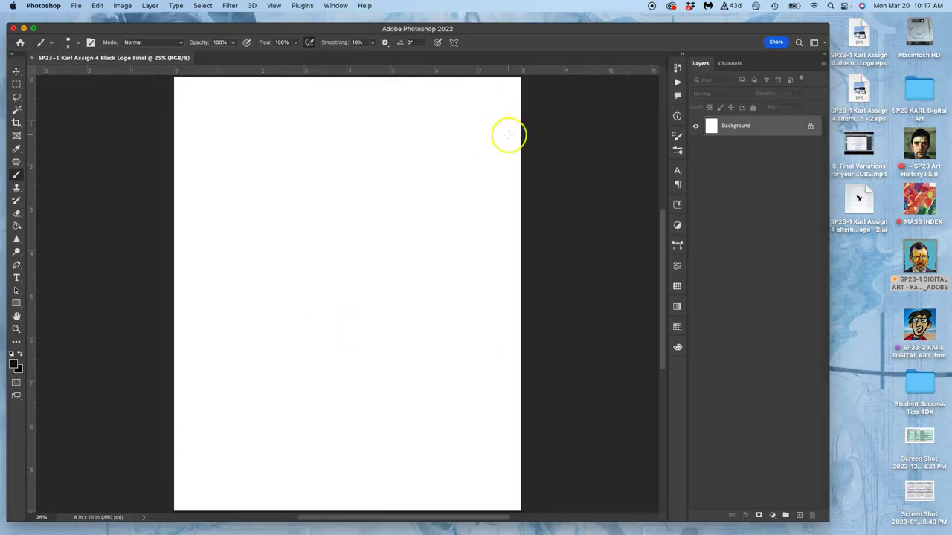
pyautogui.press('super+minus')
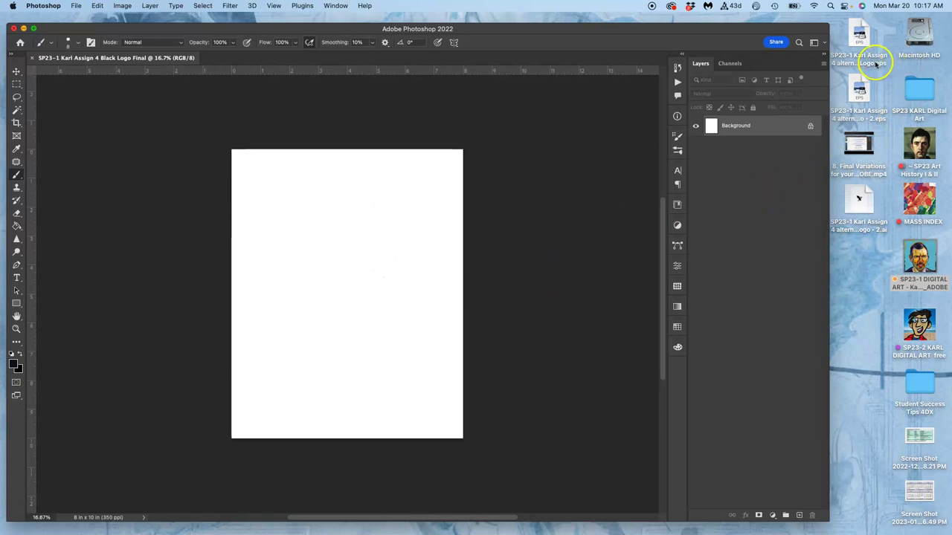
pyautogui.moveTo(860, 88); pyautogui.dragTo(374, 241)
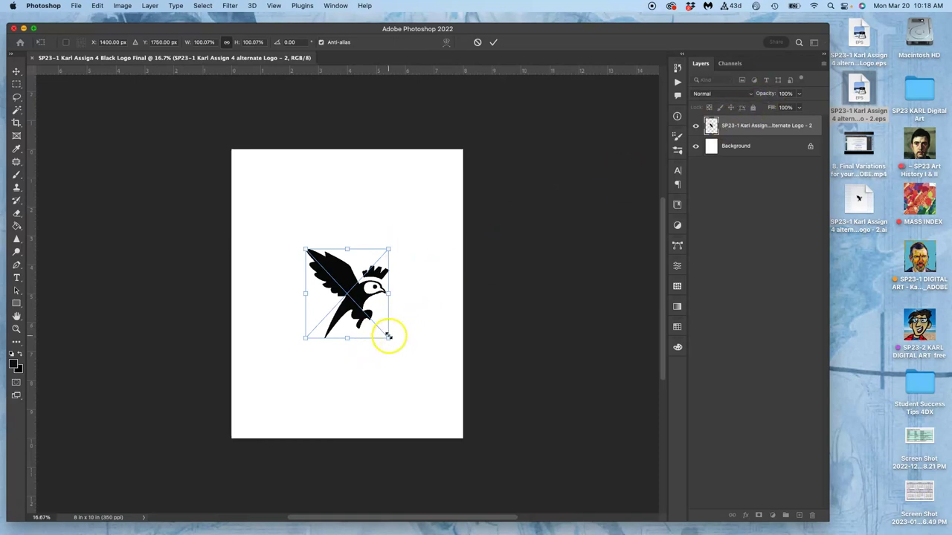
pyautogui.click(425, 312)
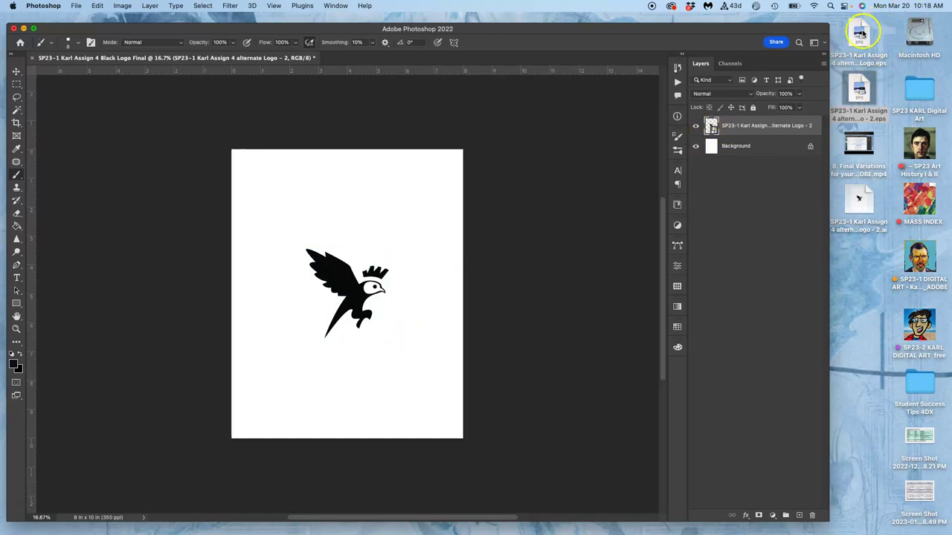
# Place two more alternate-logo EPS files as layers and preview the EPS in Preview.
pyautogui.moveTo(860, 34); pyautogui.dragTo(360, 317)
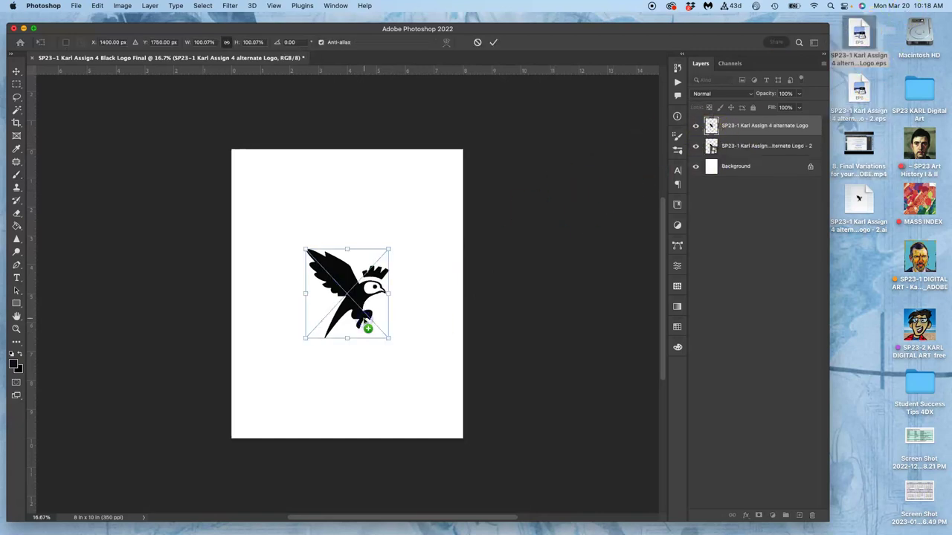
pyautogui.press('Return')
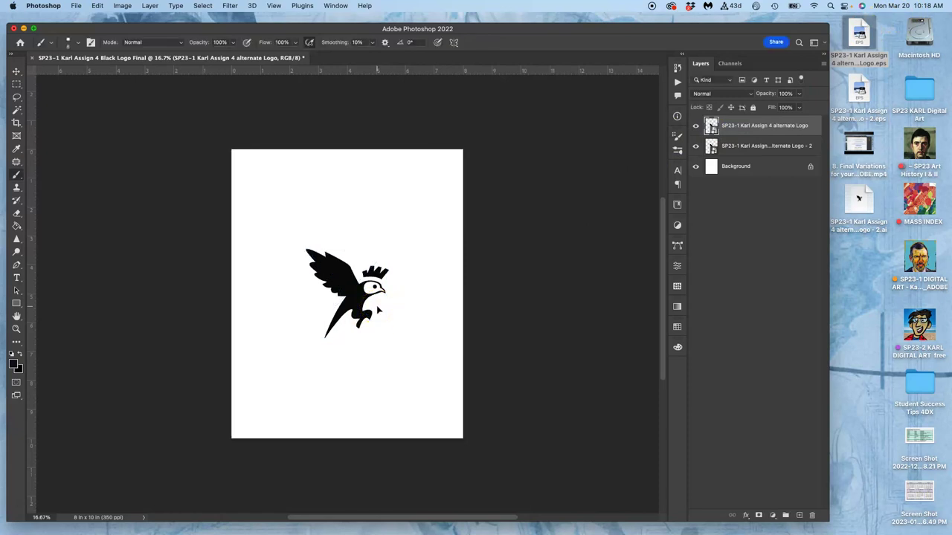
pyautogui.moveTo(859, 88); pyautogui.dragTo(332, 291)
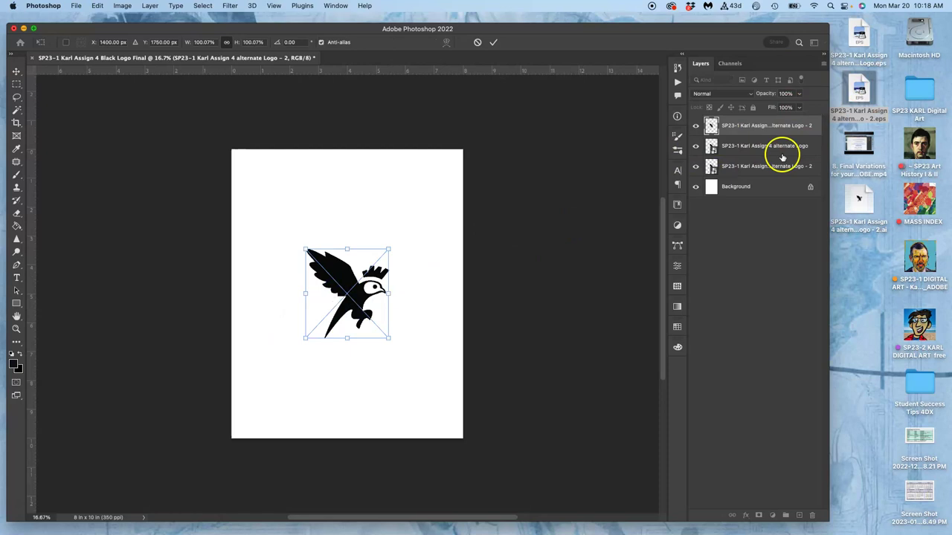
pyautogui.click(885, 71)
pyautogui.doubleClick(863, 35)
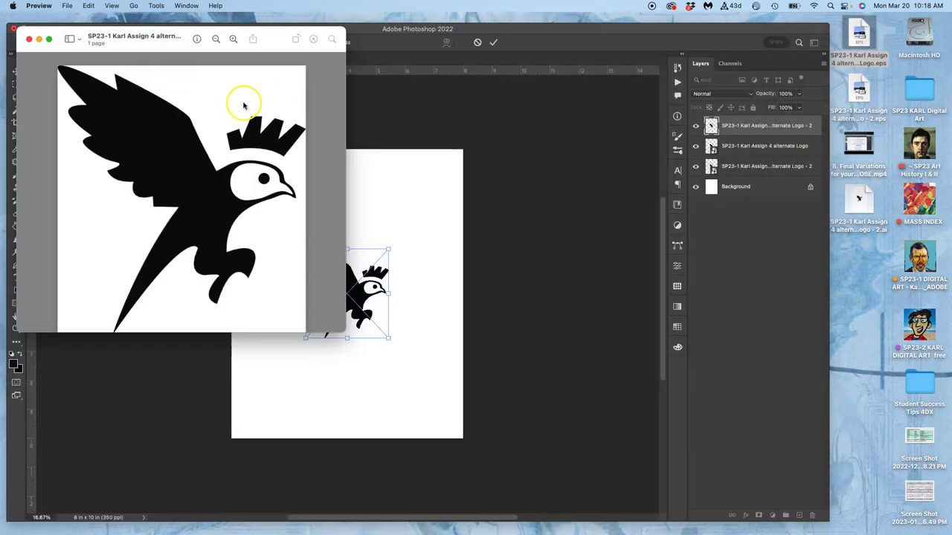
pyautogui.click(30, 38)
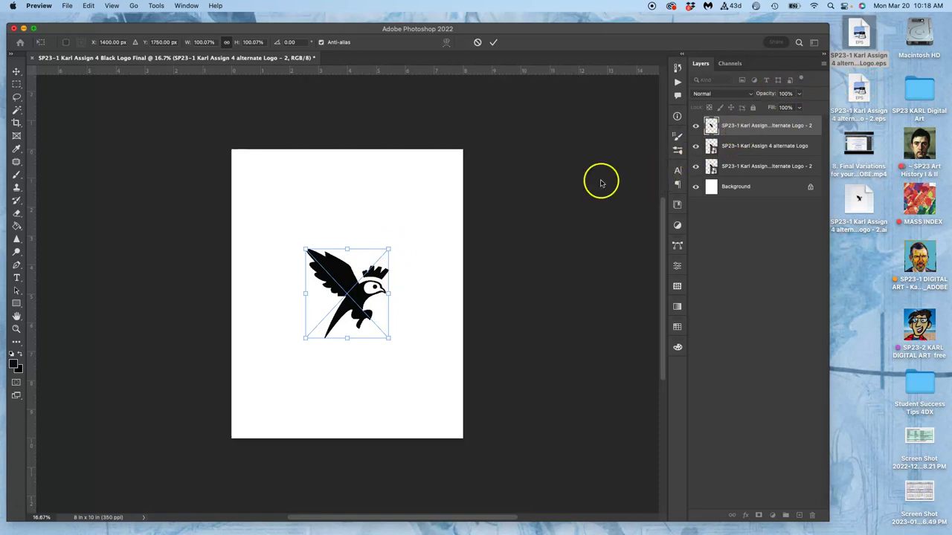
# Commit the placed logo, hide the top two logo layers and select the third.
pyautogui.click(468, 204)
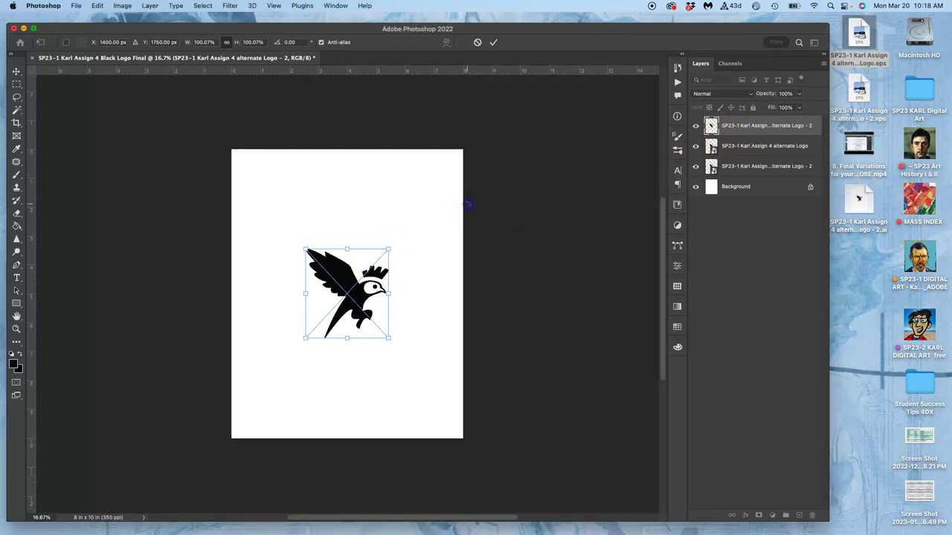
pyautogui.press('Return')
pyautogui.press('b')
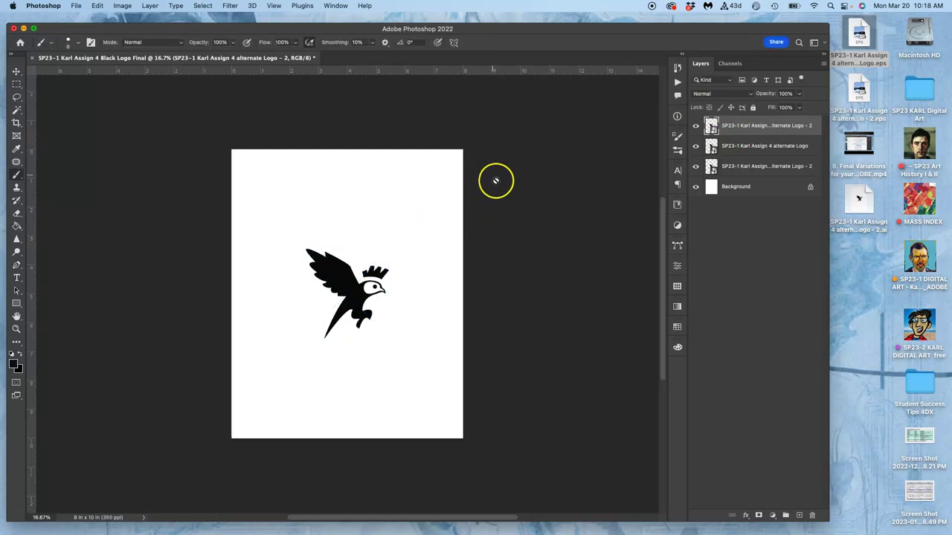
pyautogui.click(696, 127)
pyautogui.click(696, 147)
pyautogui.click(730, 173)
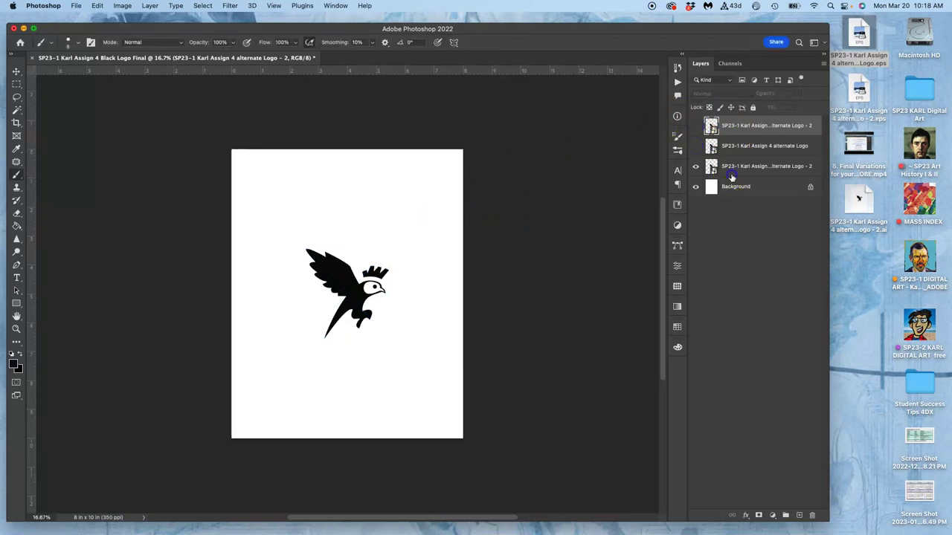
pyautogui.click(422, 195)
# Scale the remaining bird to about 223% and shift it up and left to fill the page.
pyautogui.press('super+t')
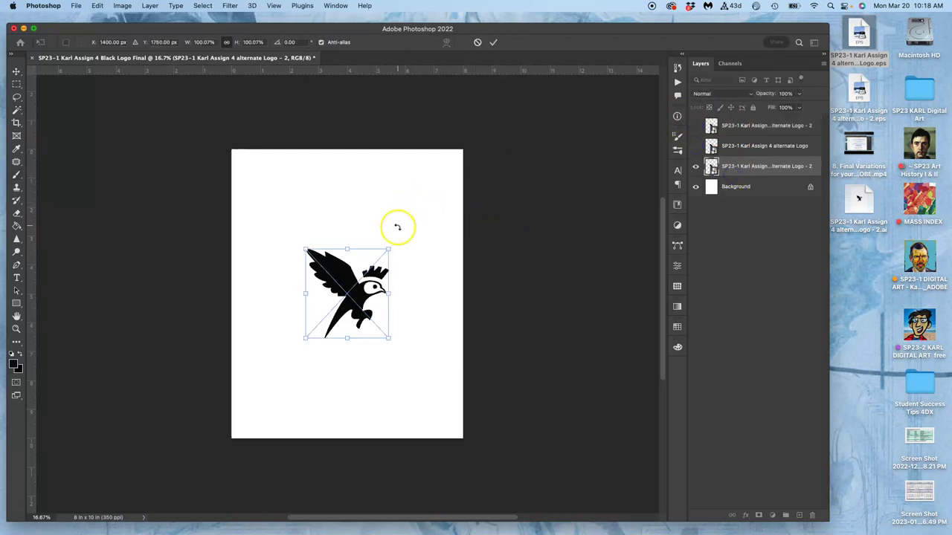
pyautogui.moveTo(388, 252); pyautogui.dragTo(450, 209)
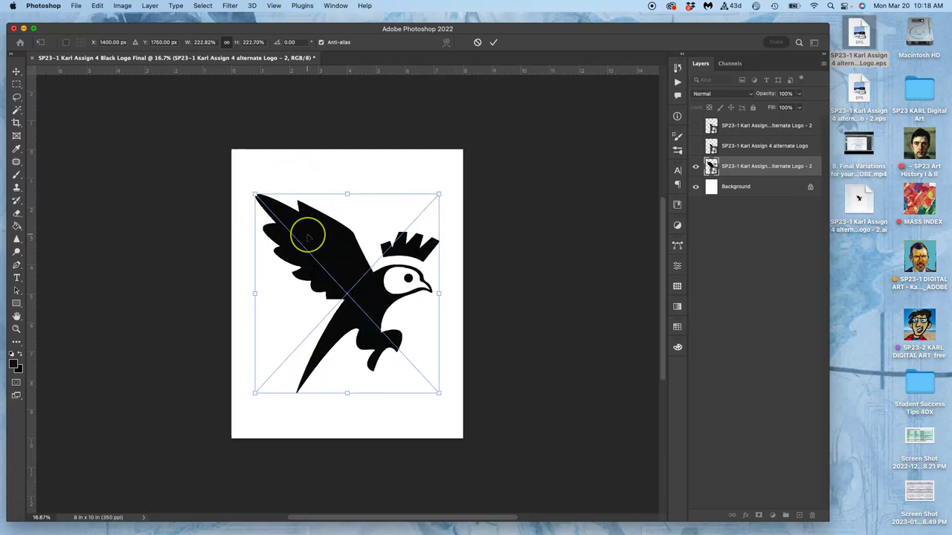
pyautogui.press('Left')
pyautogui.press('Left')
pyautogui.press('Left')
pyautogui.press('Left')
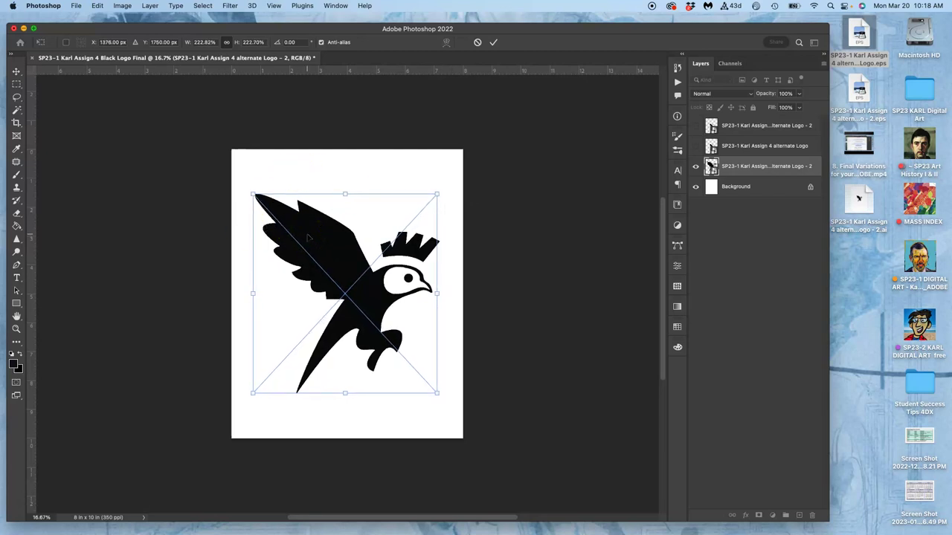
pyautogui.moveTo(307, 236); pyautogui.dragTo(304, 230)
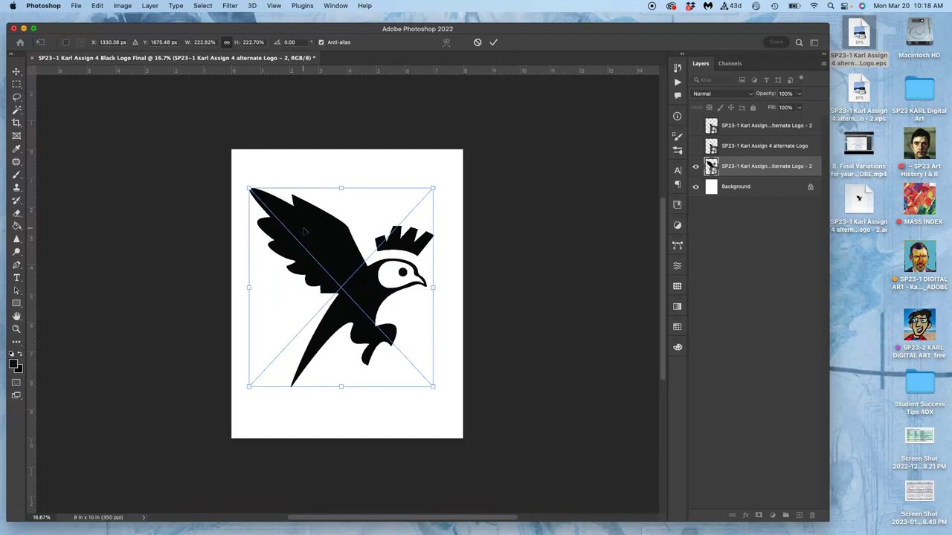
pyautogui.press('Return')
pyautogui.press('b')
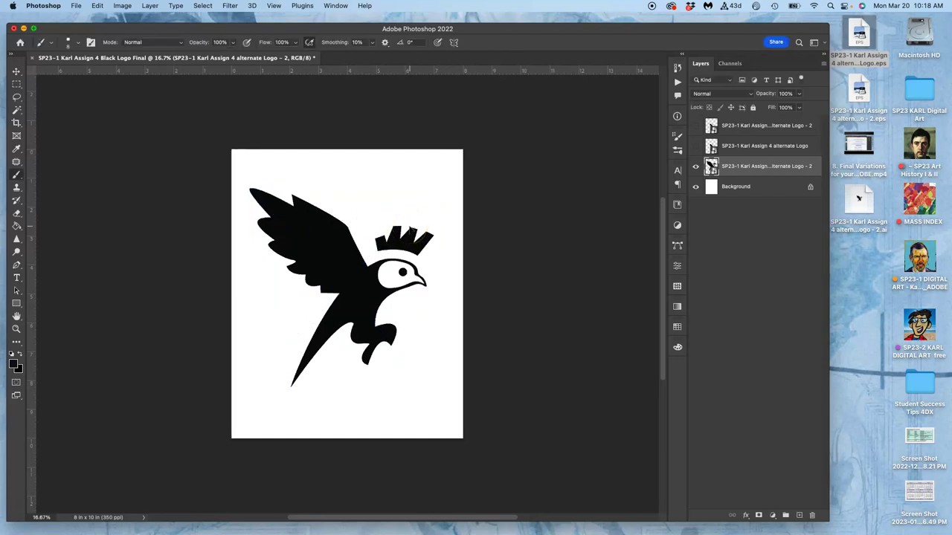
# Begin renaming the alternate logo EPS file on the desktop.
pyautogui.click(858, 260)
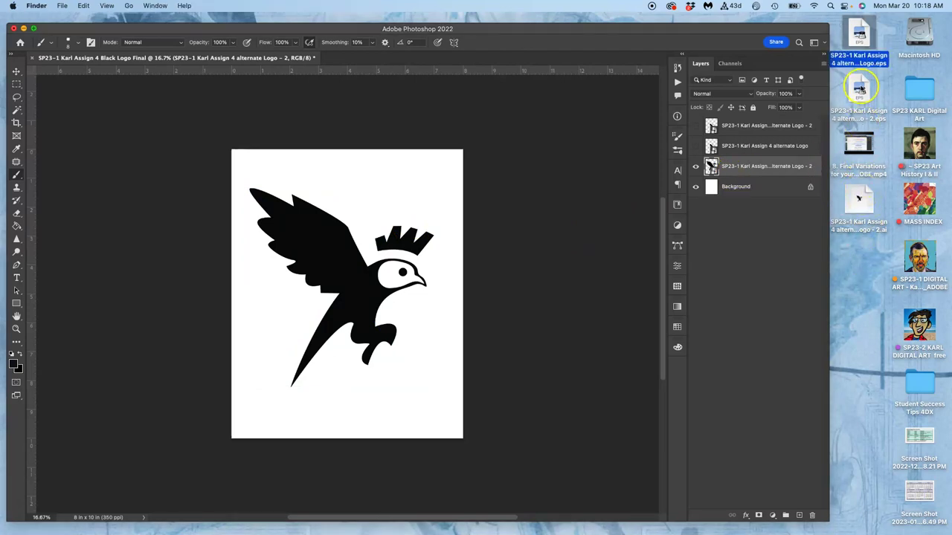
pyautogui.rightClick(859, 88)
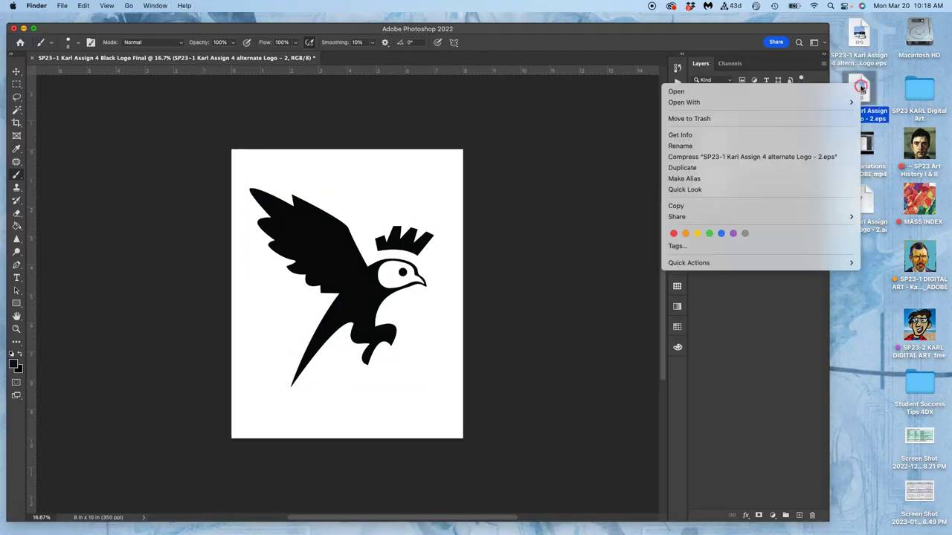
pyautogui.click(895, 95)
pyautogui.click(866, 116)
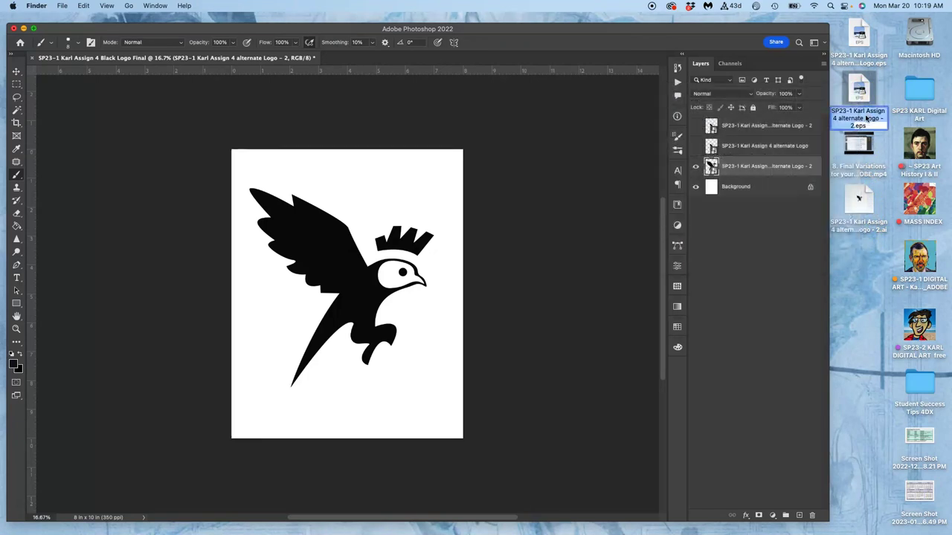
# Leave the EPS file name unchanged and hide the white Background layer.
pyautogui.click(882, 143)
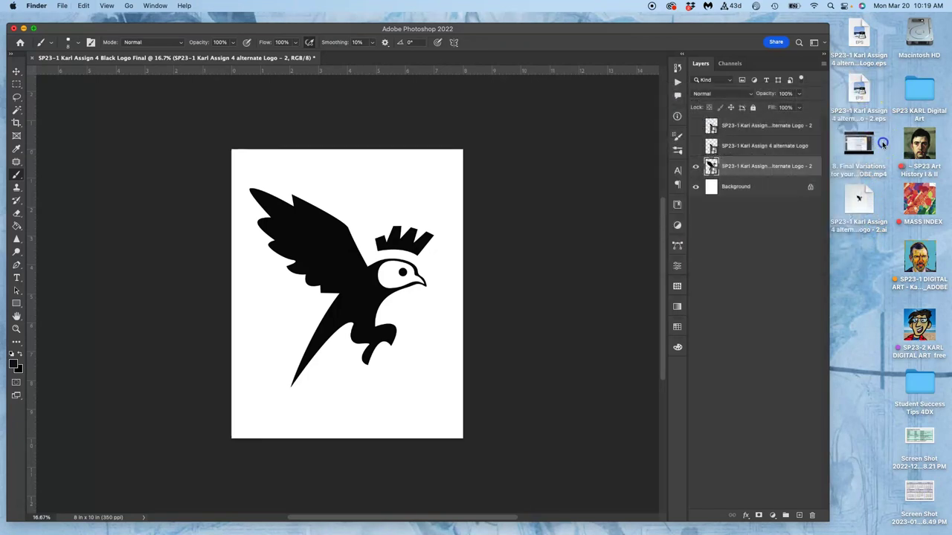
pyautogui.click(859, 88)
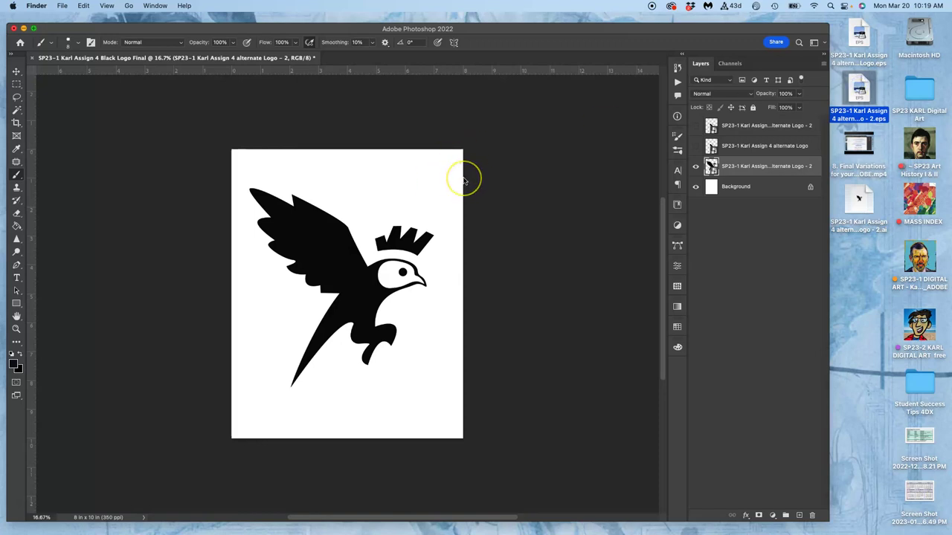
pyautogui.click(695, 187)
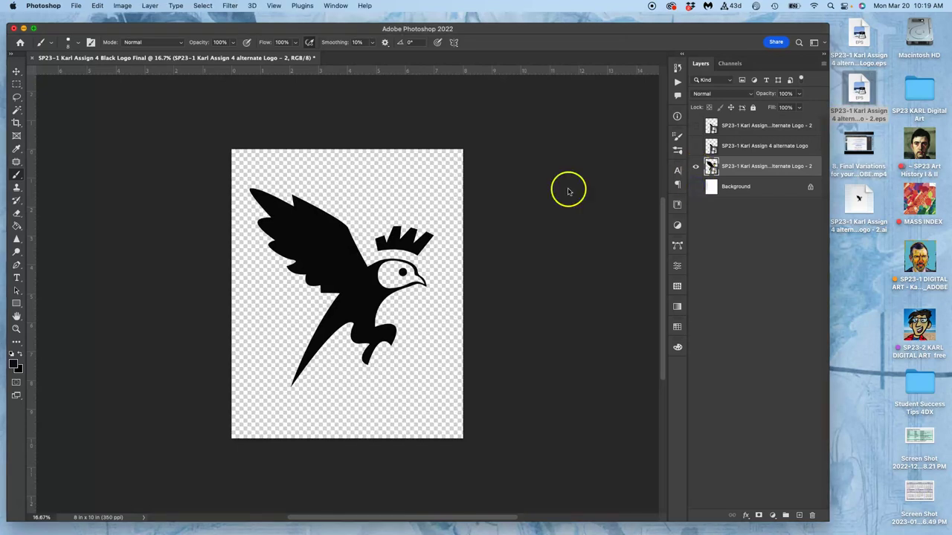
# Save a PNG copy of the Black Logo Final to the Desktop on this computer.
pyautogui.click(76, 5)
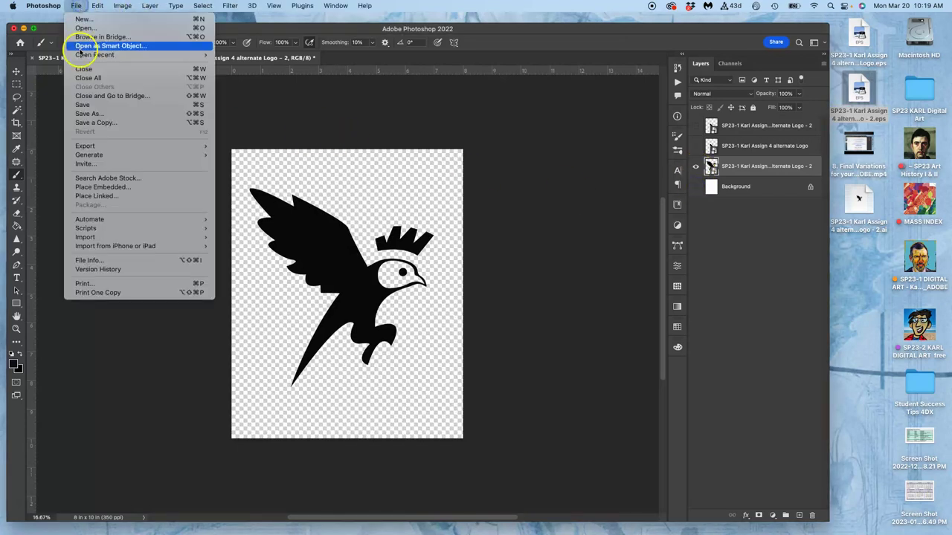
pyautogui.click(84, 124)
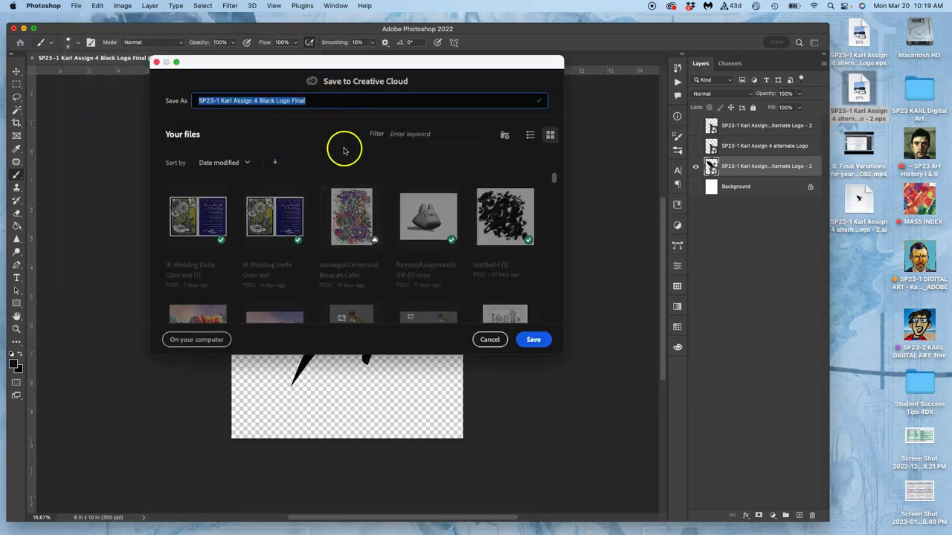
pyautogui.click(198, 339)
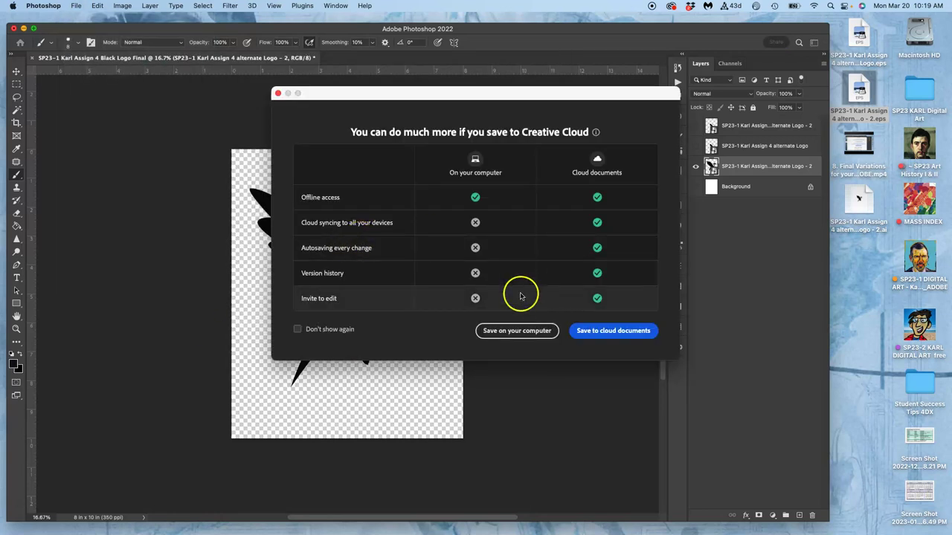
pyautogui.click(517, 331)
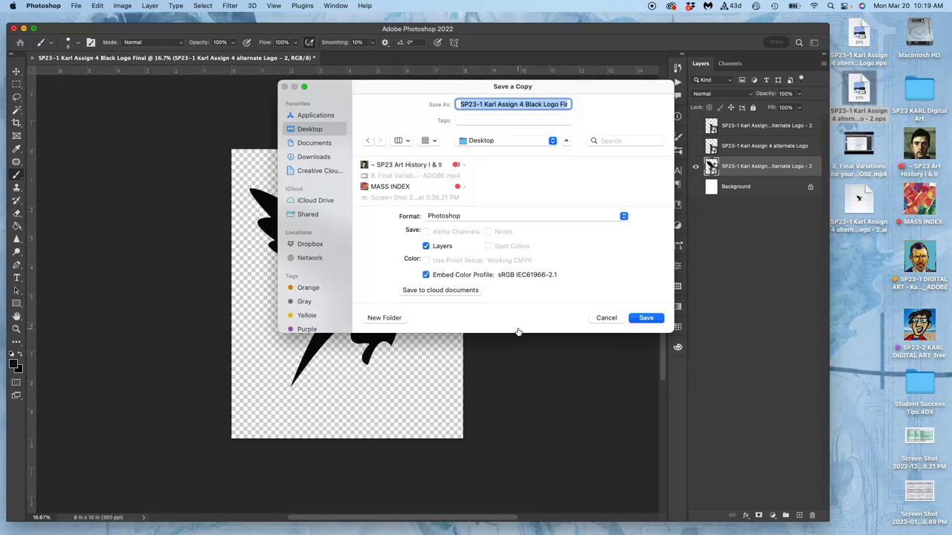
pyautogui.click(473, 216)
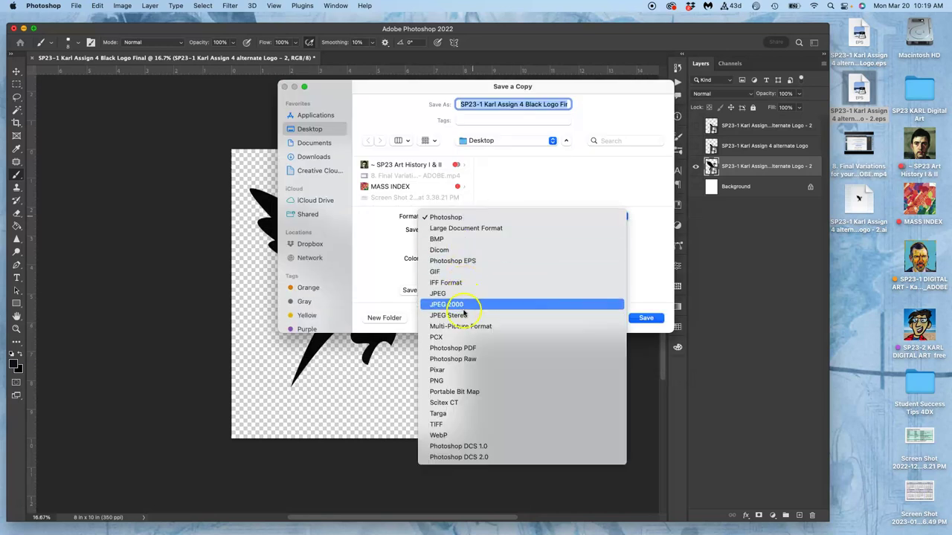
pyautogui.click(460, 380)
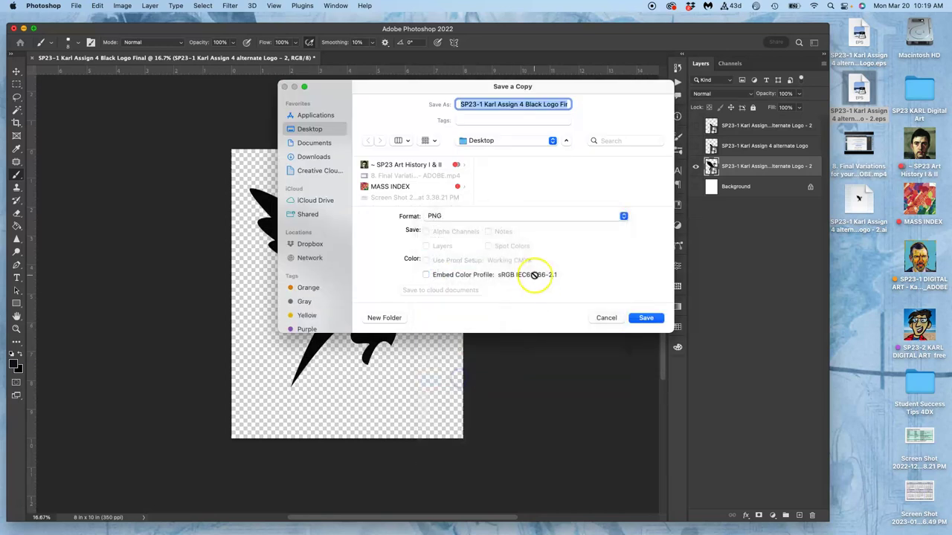
pyautogui.click(643, 317)
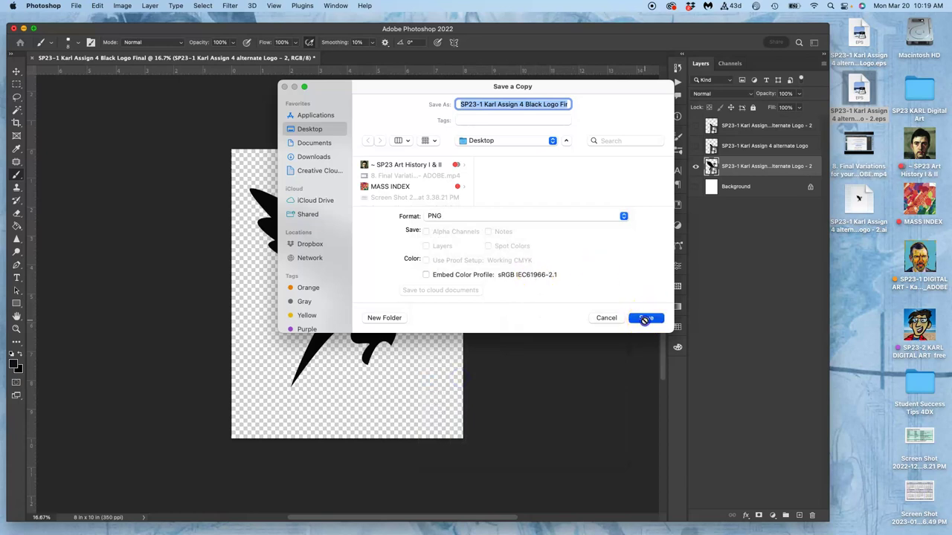
pyautogui.click(421, 188)
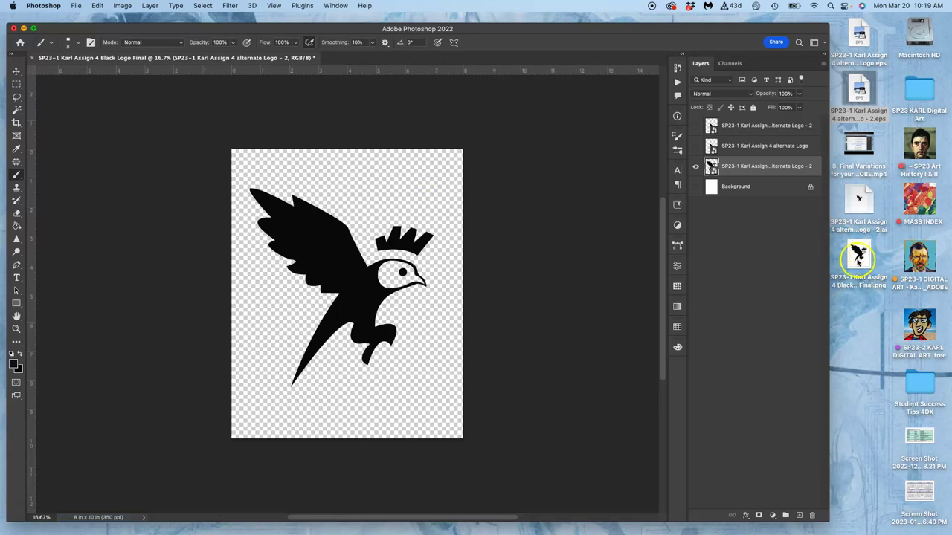
# Open the saved PNG in Preview to confirm the transparent background, then close it.
pyautogui.doubleClick(861, 257)
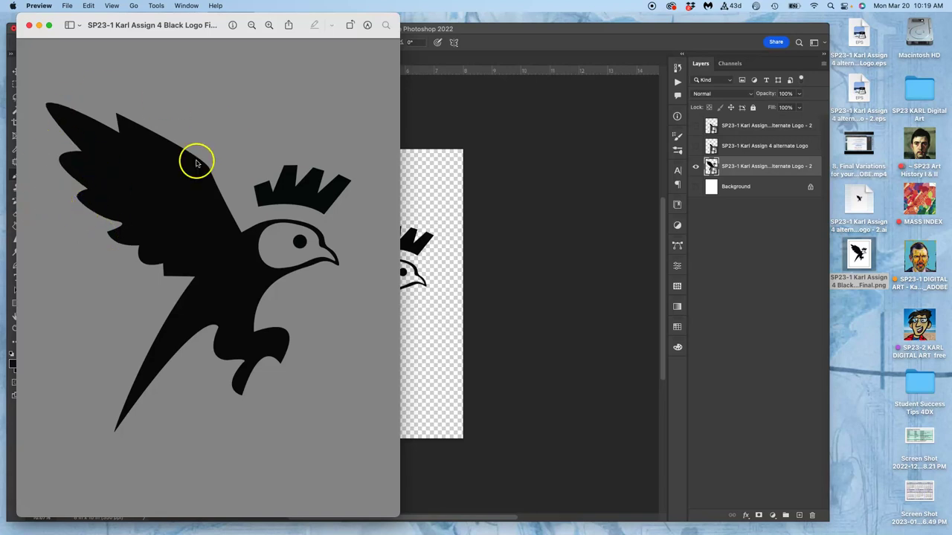
pyautogui.click(29, 25)
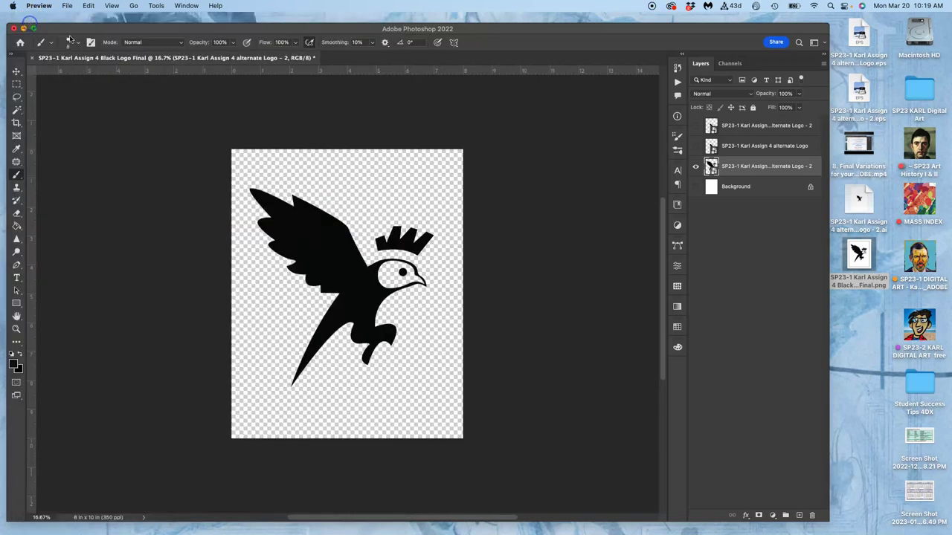
# Show the white Background layer and flatten the image, discarding the hidden logo layers.
pyautogui.click(262, 158)
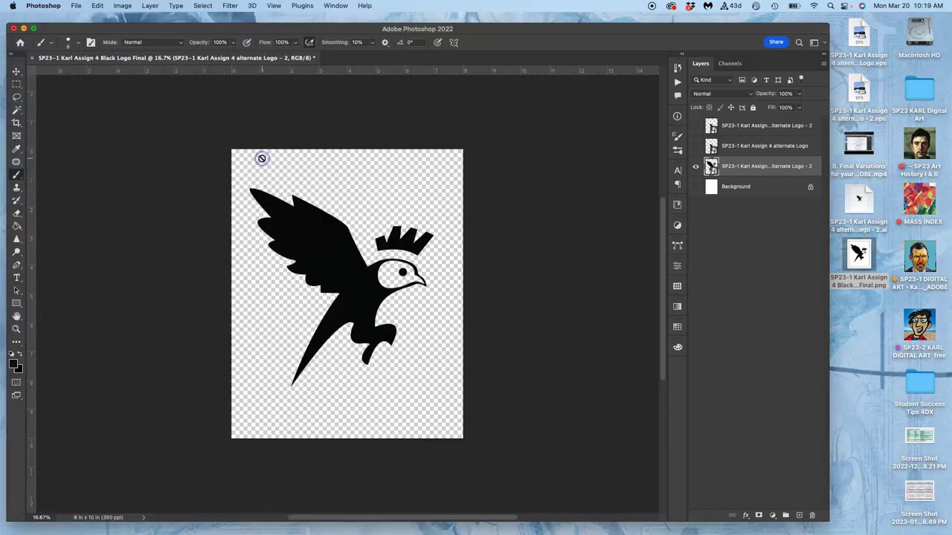
pyautogui.click(697, 188)
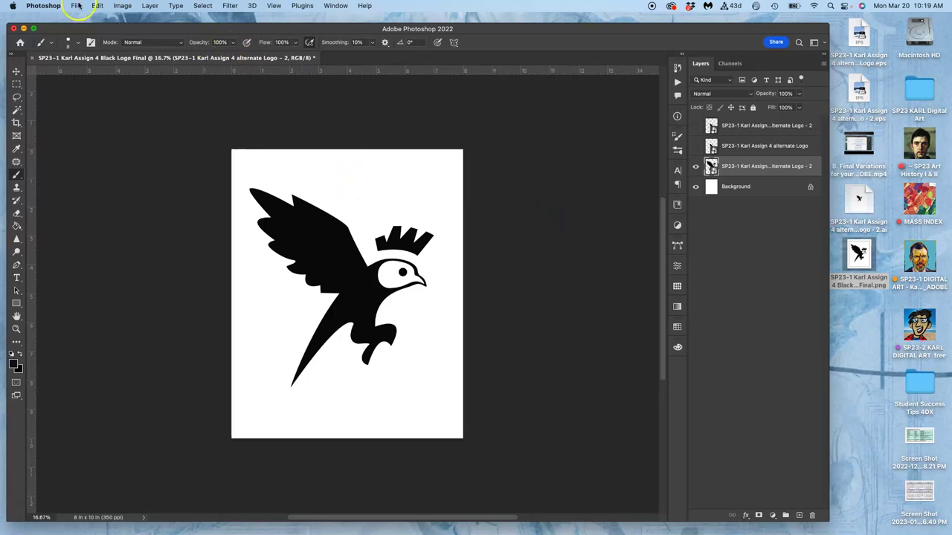
pyautogui.click(77, 6)
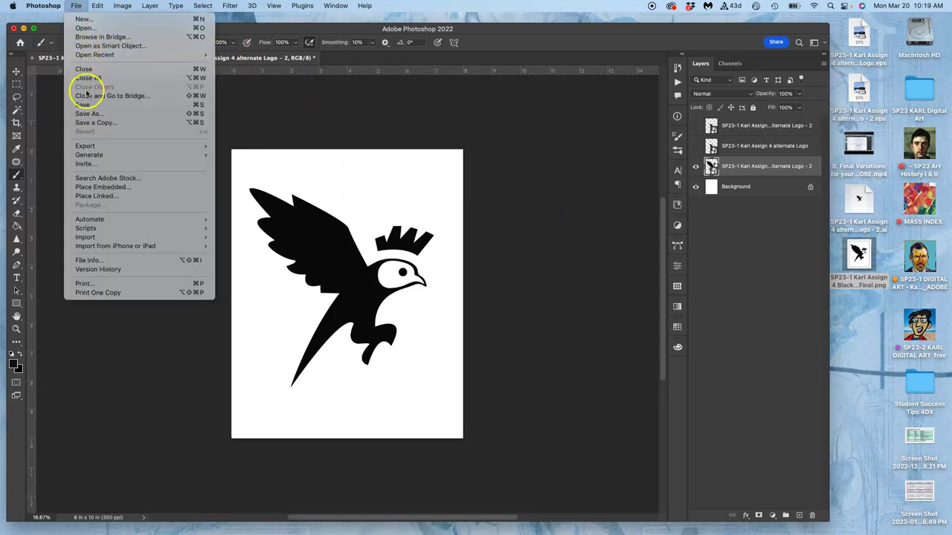
pyautogui.moveTo(150, 5)
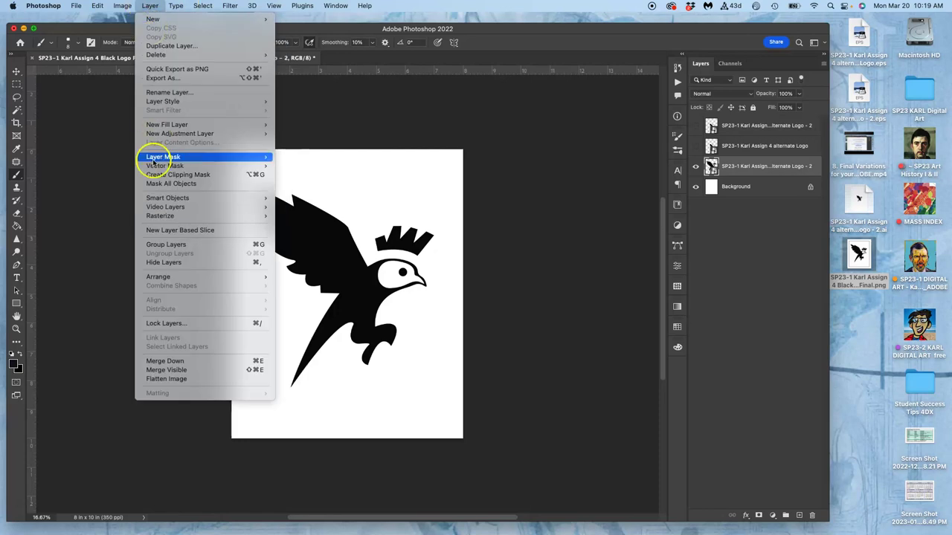
pyautogui.click(156, 380)
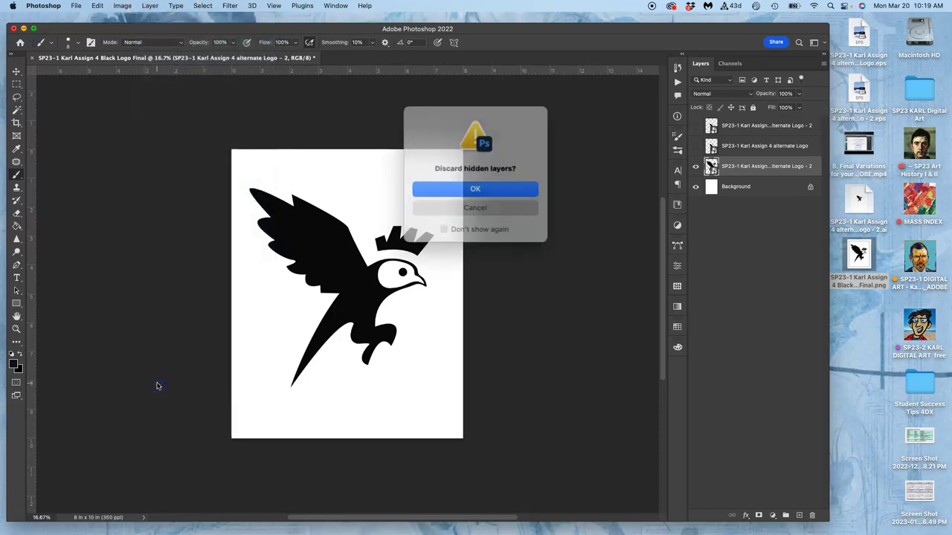
pyautogui.click(474, 187)
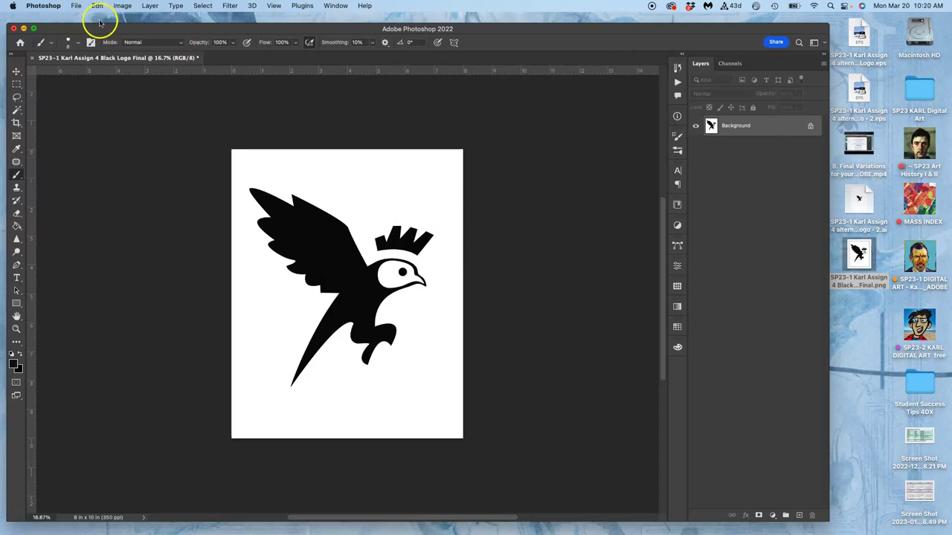
# Save the flattened logo locally to the Desktop as Black Logo Final.tif with LZW compression.
pyautogui.click(77, 7)
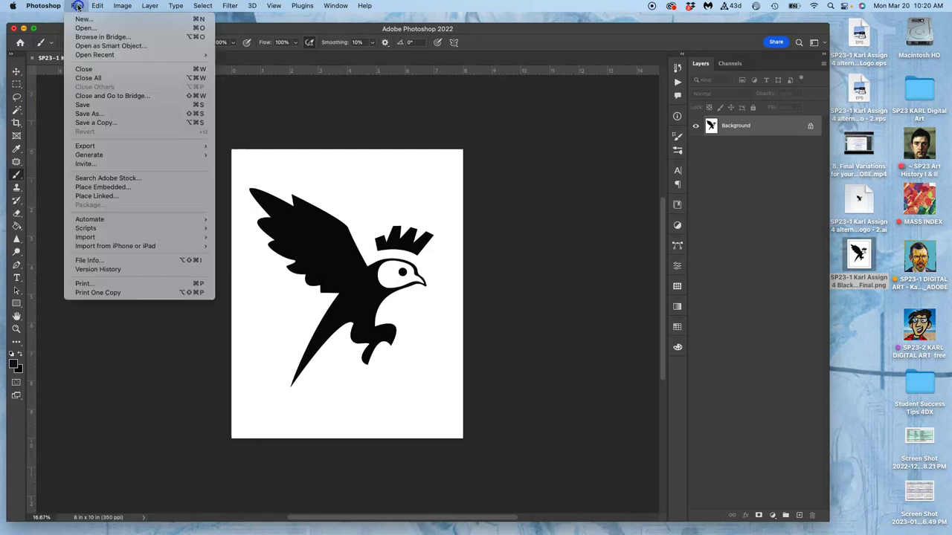
pyautogui.click(86, 114)
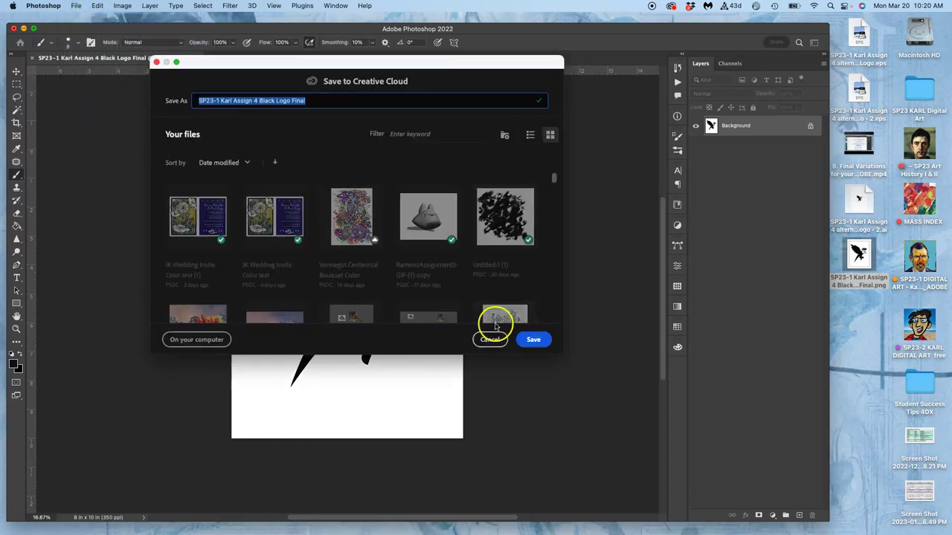
pyautogui.click(218, 339)
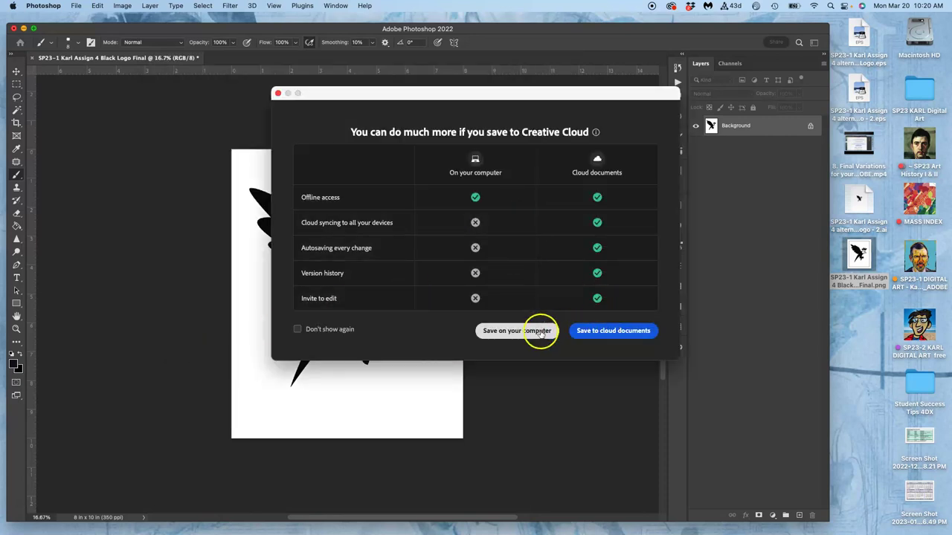
pyautogui.click(540, 331)
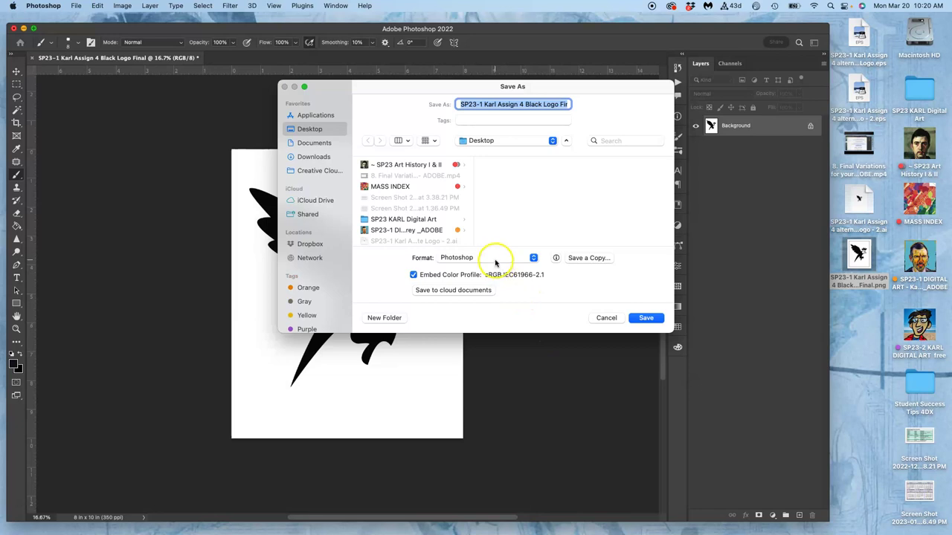
pyautogui.click(495, 260)
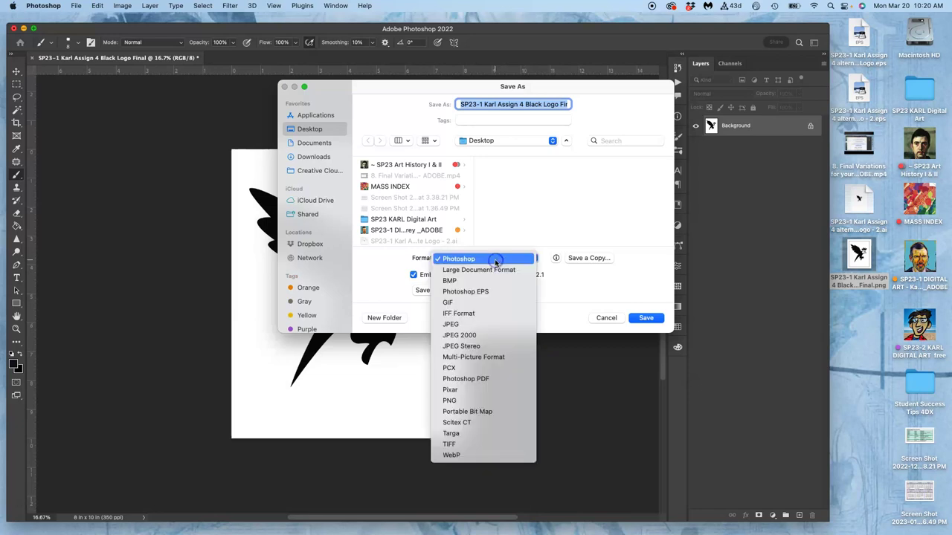
pyautogui.click(470, 445)
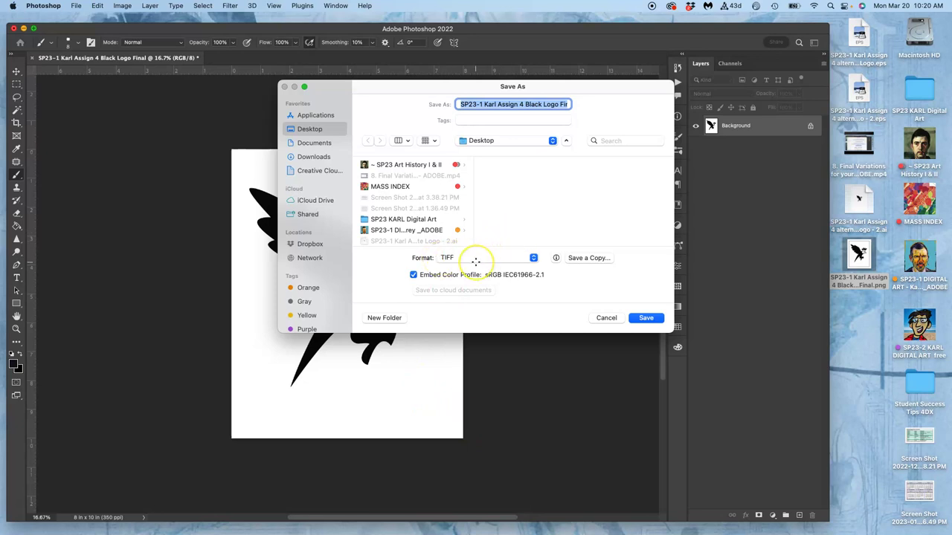
pyautogui.click(644, 318)
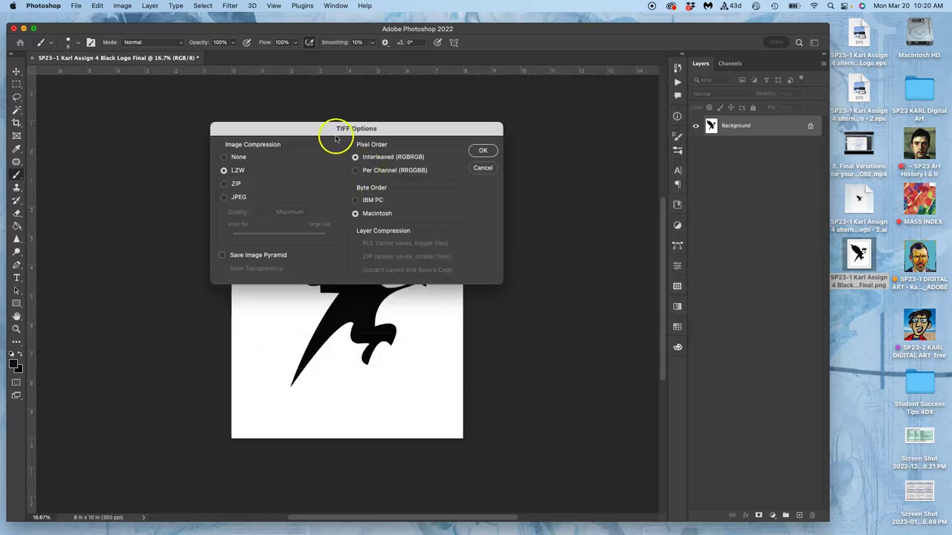
pyautogui.click(224, 169)
pyautogui.click(483, 150)
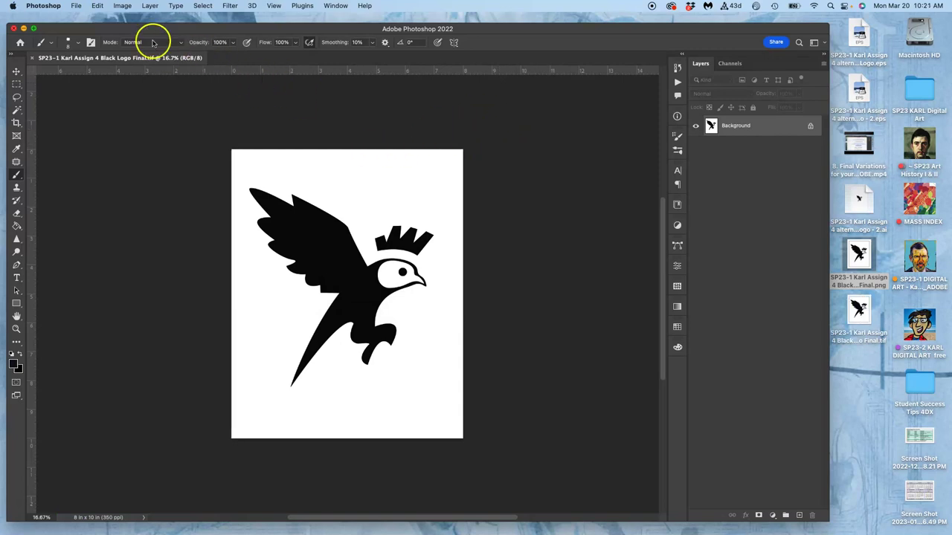
# Save another TIFF copy with 'PR ' added to the start of the file name.
pyautogui.click(76, 5)
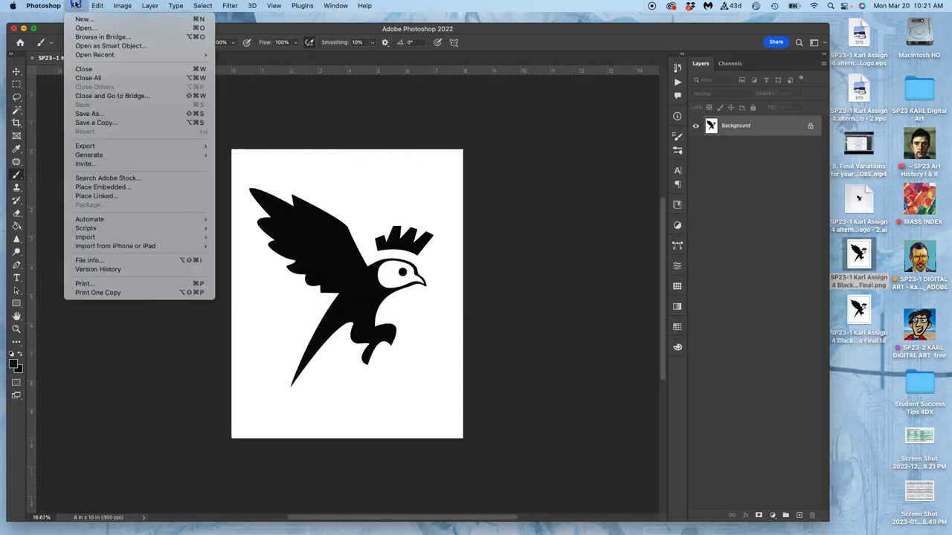
pyautogui.click(89, 114)
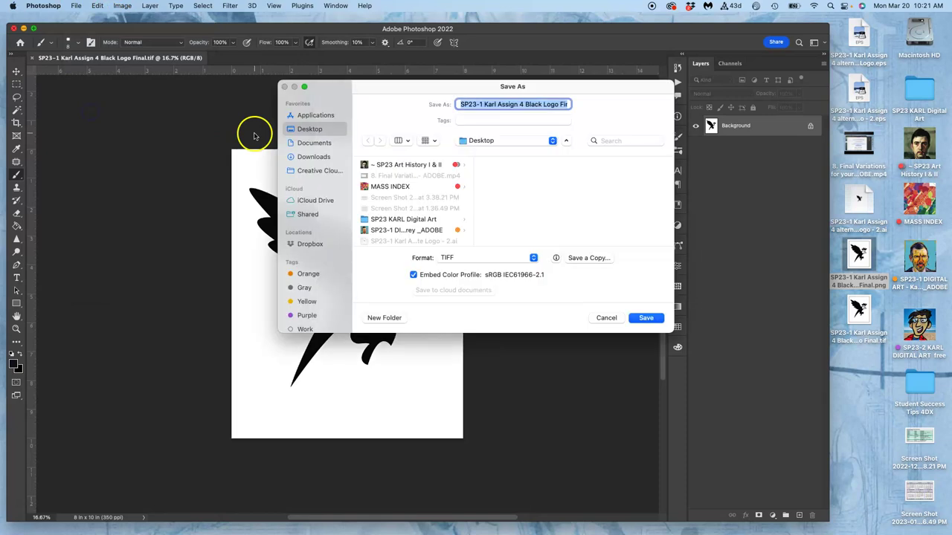
pyautogui.click(457, 104)
pyautogui.moveTo(457, 104); pyautogui.dragTo(479, 120)
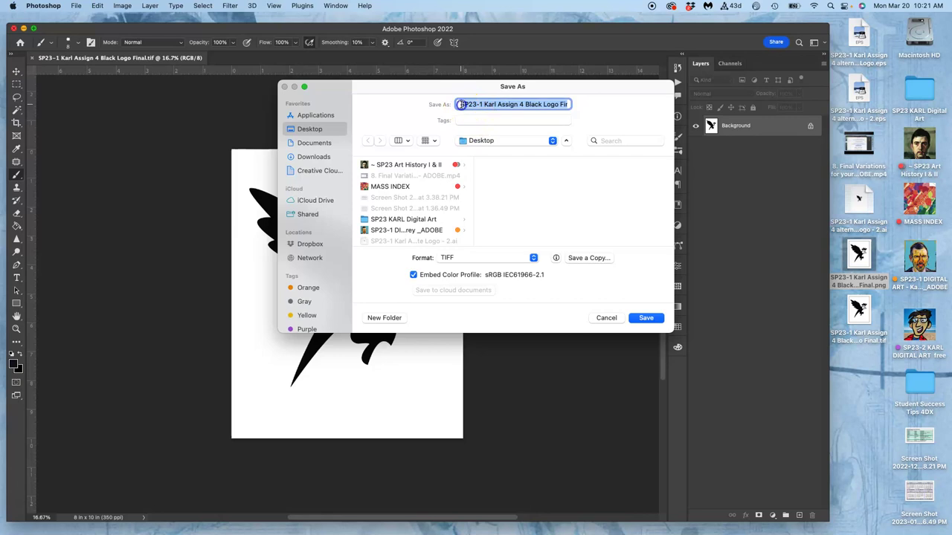
pyautogui.click(460, 104)
pyautogui.write('PR')
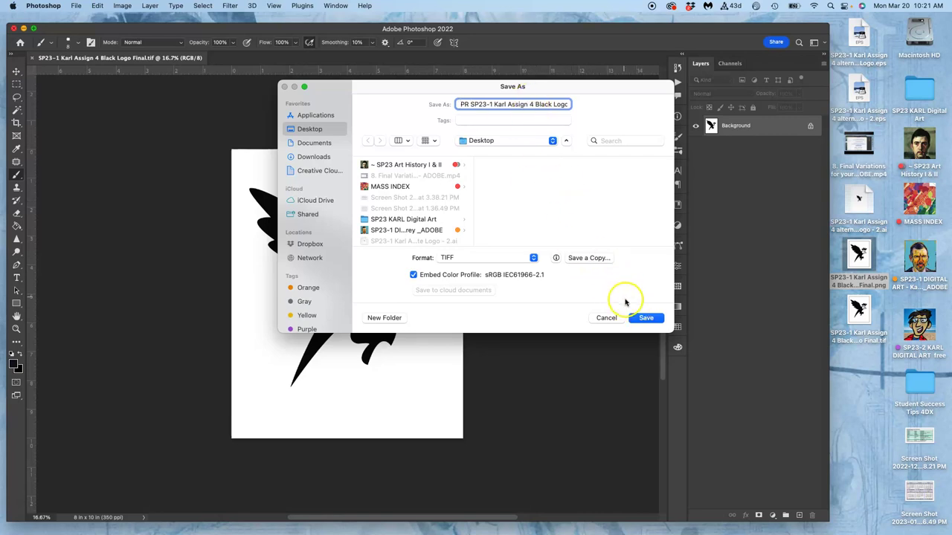
pyautogui.click(644, 318)
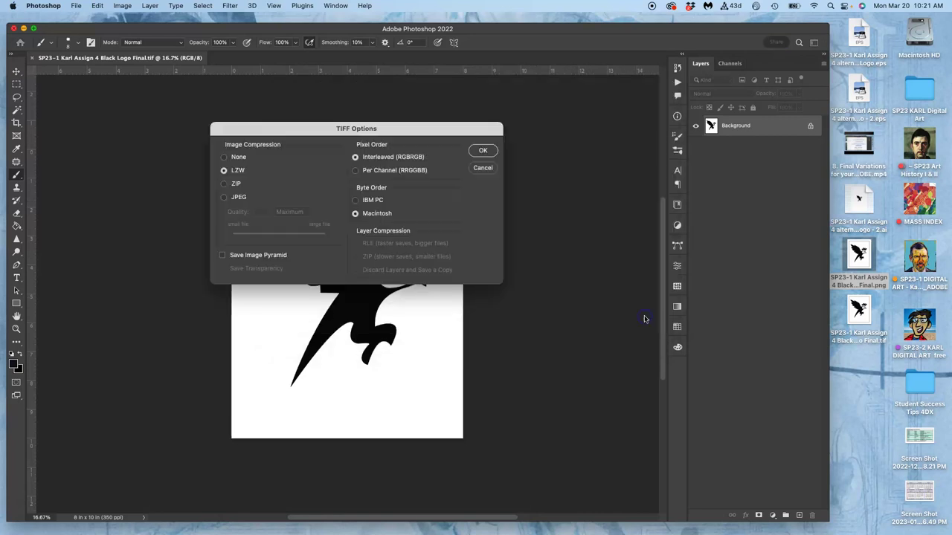
pyautogui.click(484, 151)
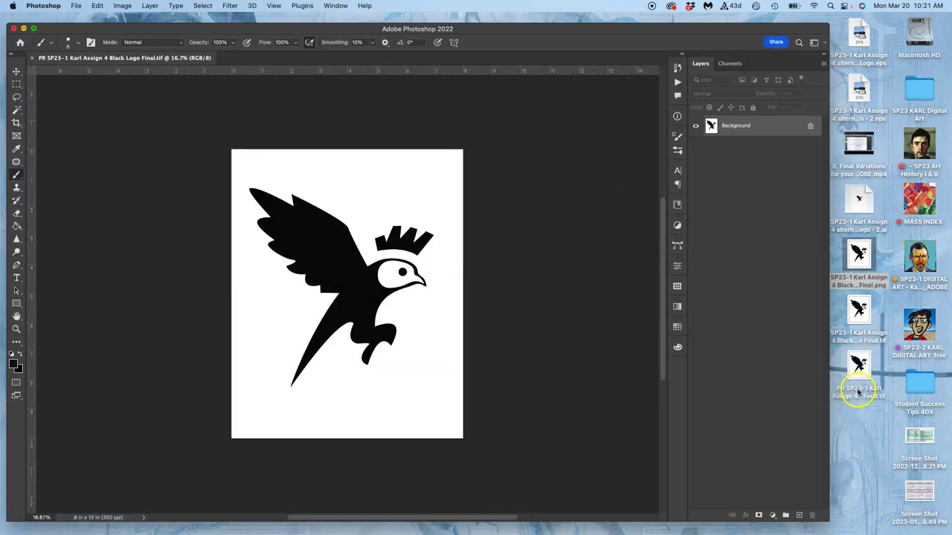
# Tag the new PR-prefixed TIFF file on the Desktop purple.
pyautogui.rightClick(859, 394)
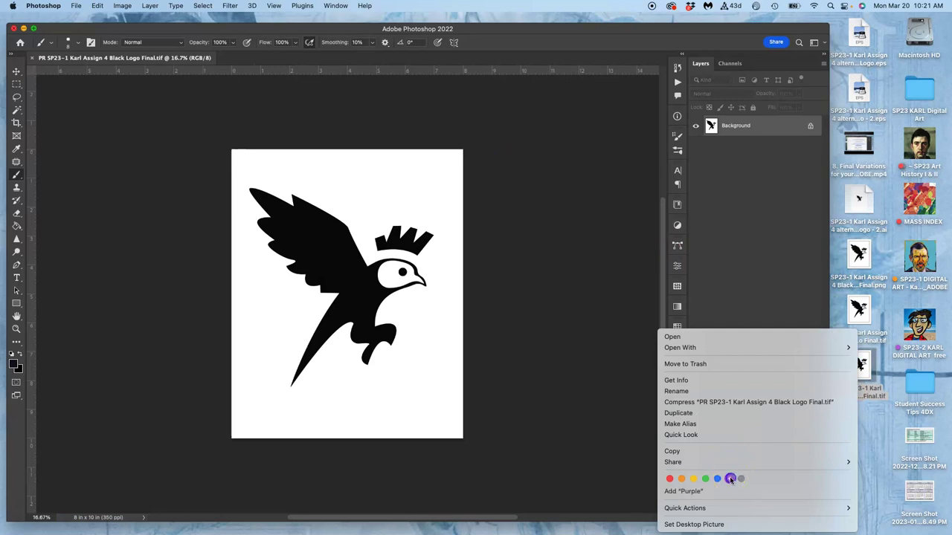
pyautogui.click(730, 479)
pyautogui.click(856, 391)
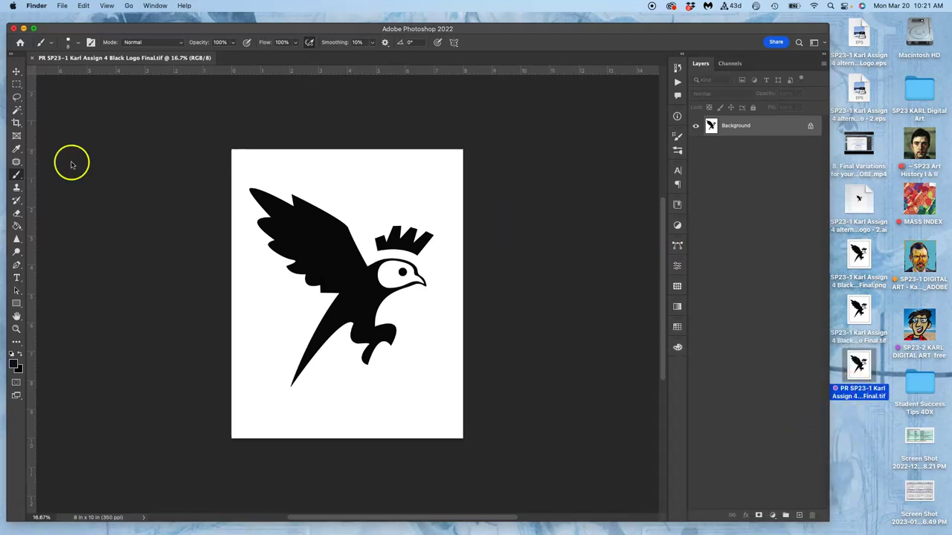
# Bring Photoshop forward and close the open logo document.
pyautogui.moveTo(9, 132)
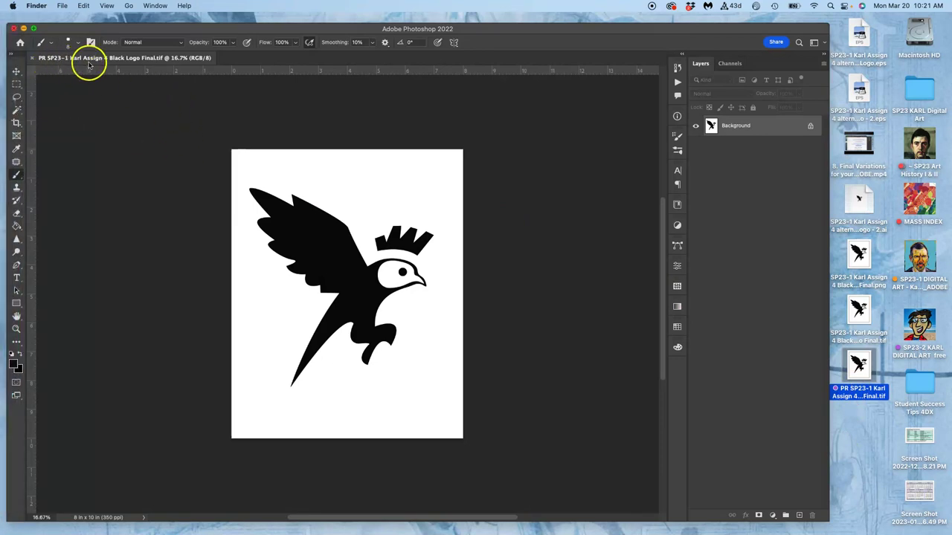
pyautogui.click(33, 59)
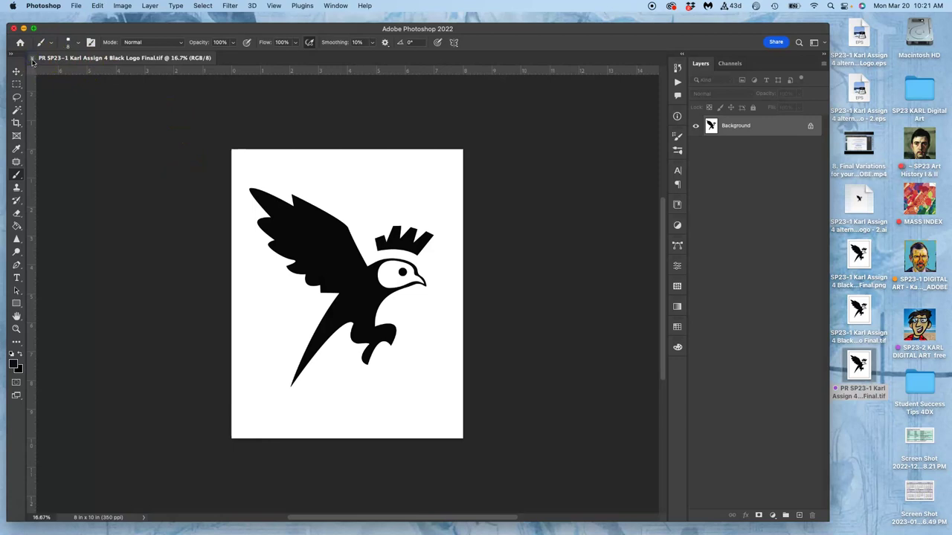
pyautogui.click(33, 59)
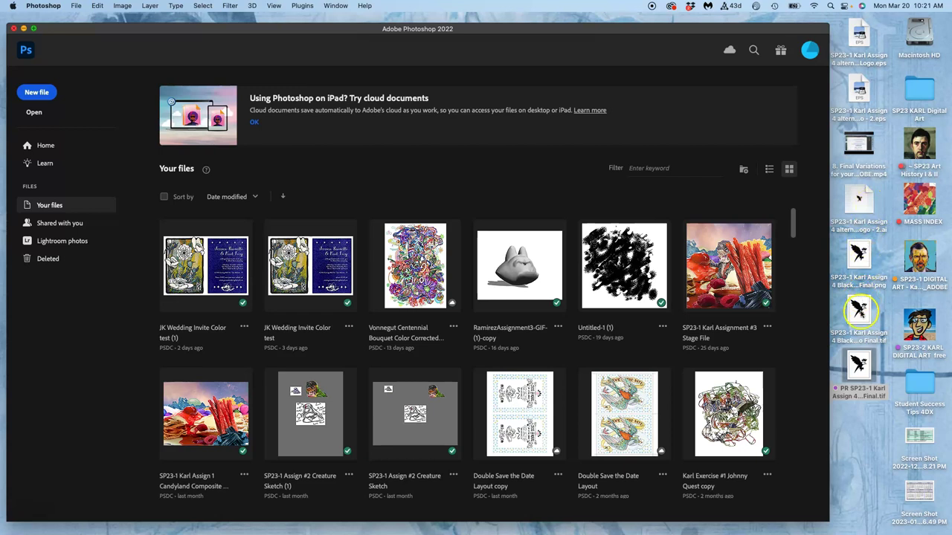
# Trash the older unprefixed TIFF and tag the logo PNG orange in its new spot.
pyautogui.rightClick(859, 311)
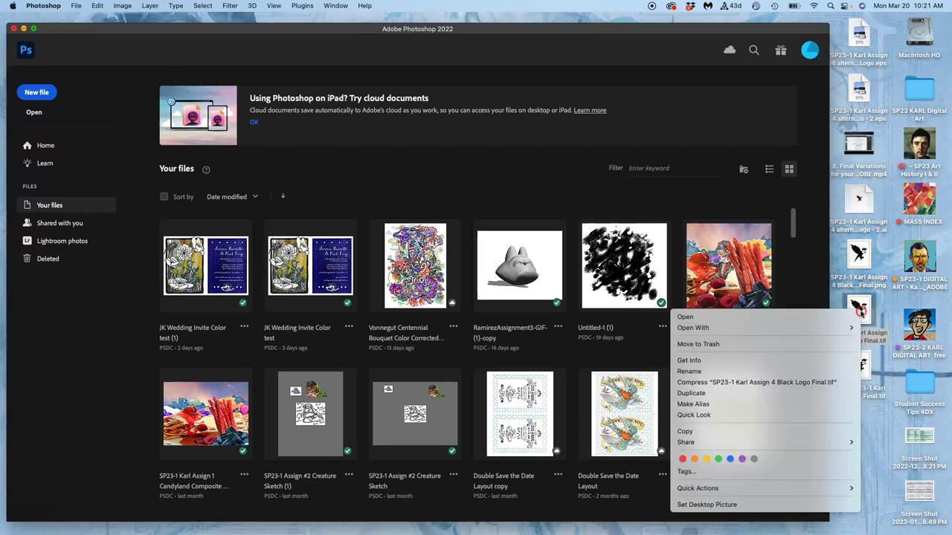
pyautogui.click(813, 344)
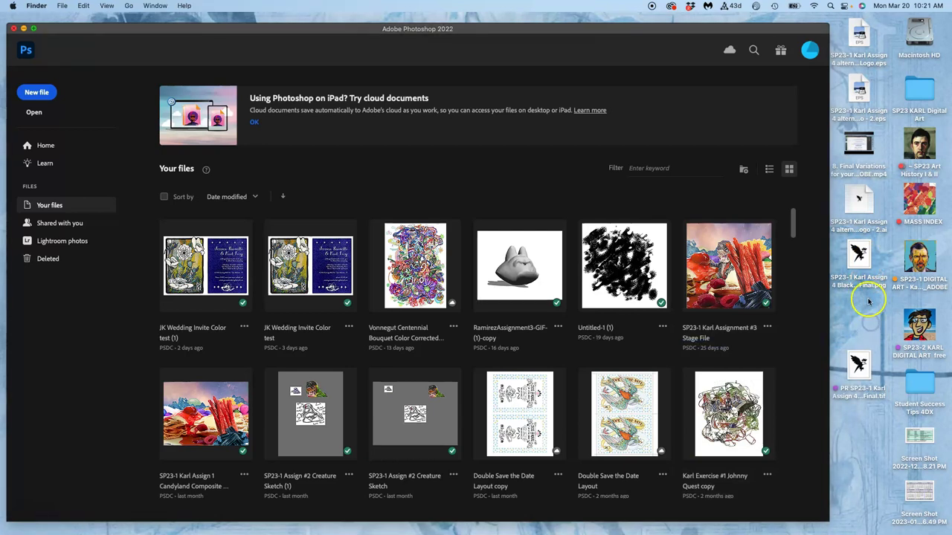
pyautogui.moveTo(859, 256); pyautogui.dragTo(861, 307)
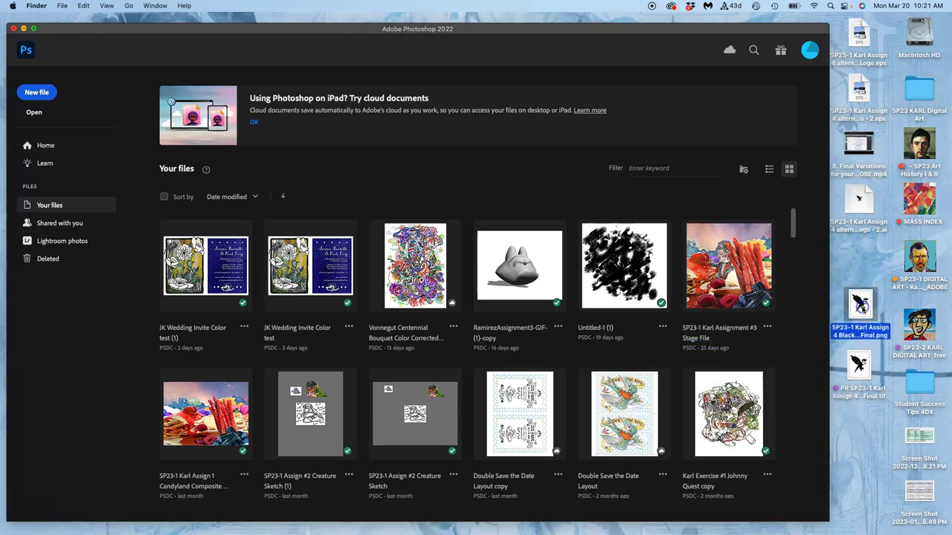
pyautogui.rightClick(861, 307)
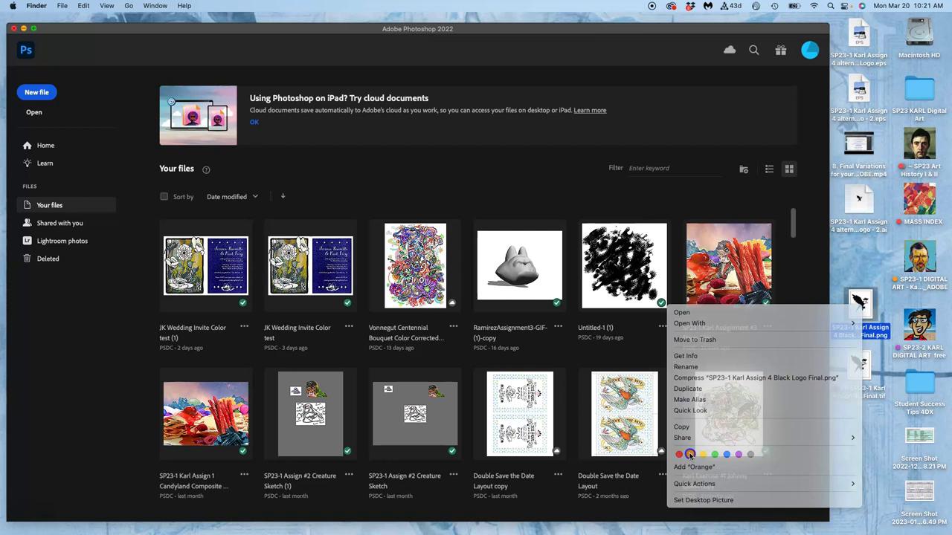
pyautogui.click(690, 454)
# Minimize Photoshop and bring the browser with the course page to the front.
pyautogui.click(861, 364)
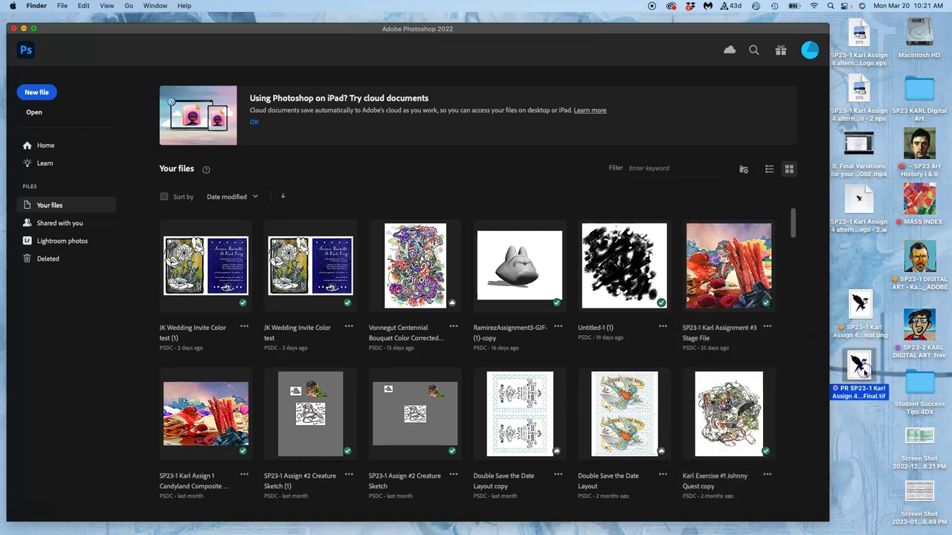
pyautogui.click(863, 275)
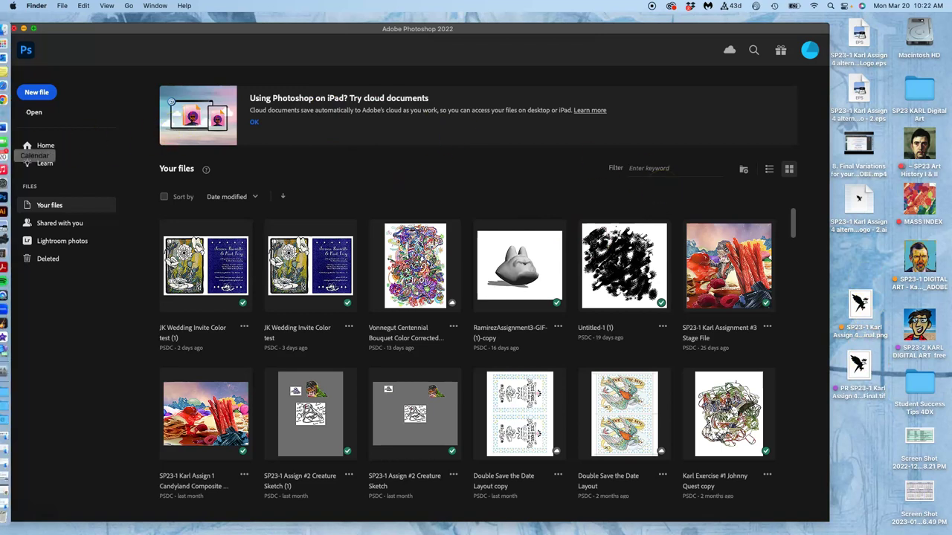
pyautogui.click(23, 28)
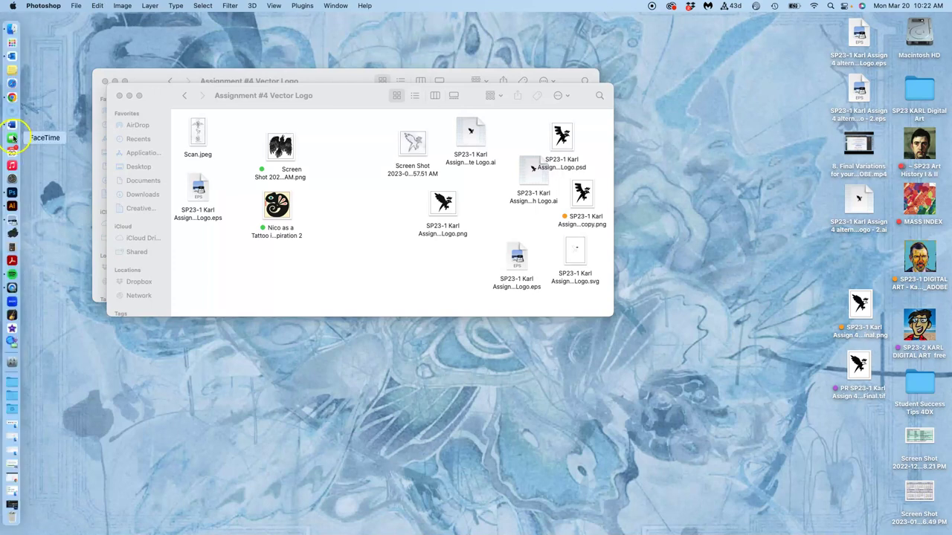
pyautogui.click(12, 99)
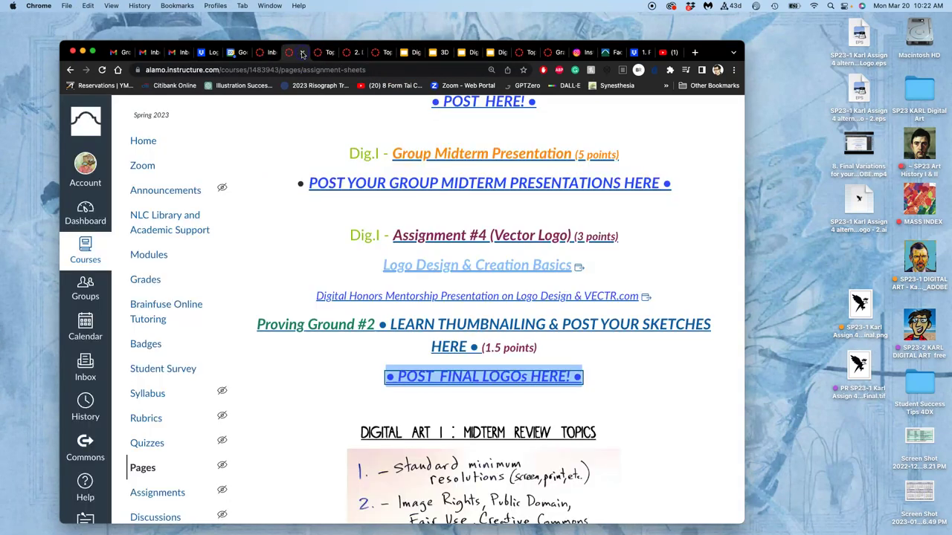
# Open the course Home page in a new tab and switch to it.
pyautogui.rightClick(164, 142)
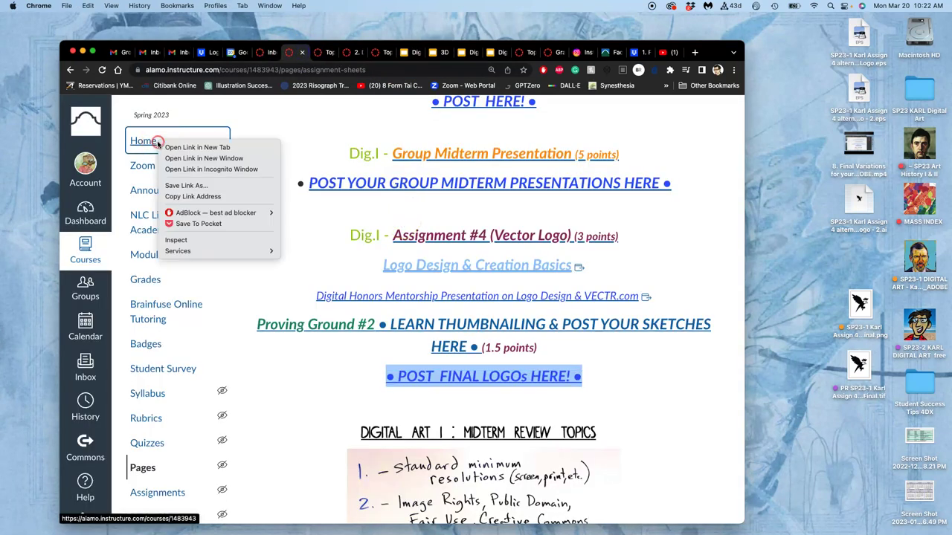
pyautogui.click(172, 146)
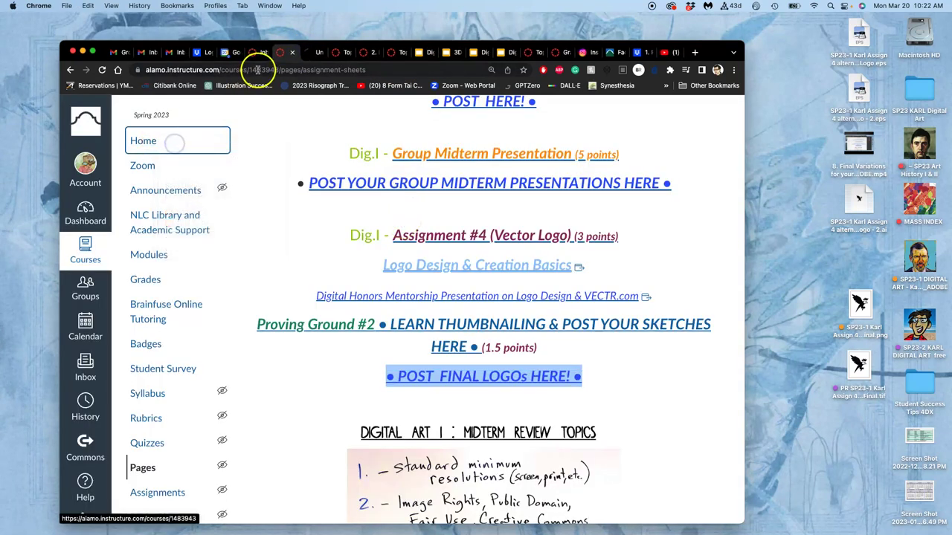
pyautogui.click(317, 56)
# Scroll down the home page and go to the Dropbox tab.
pyautogui.scroll(-10, 441, 238)
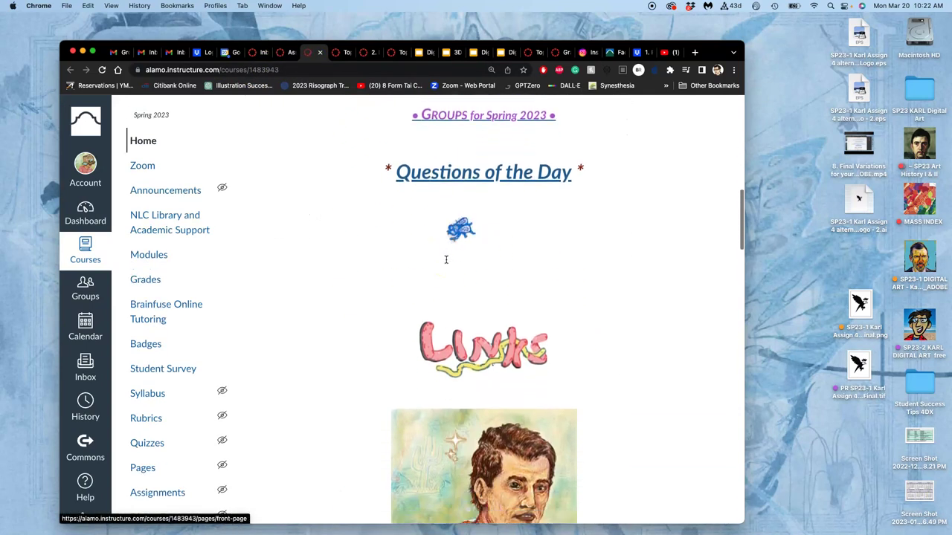
pyautogui.scroll(-2, 446, 260)
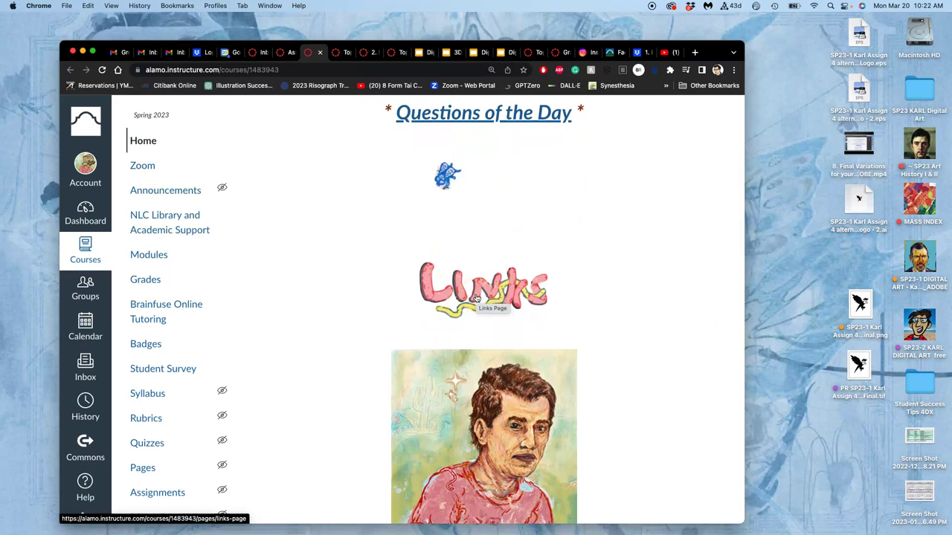
pyautogui.click(594, 114)
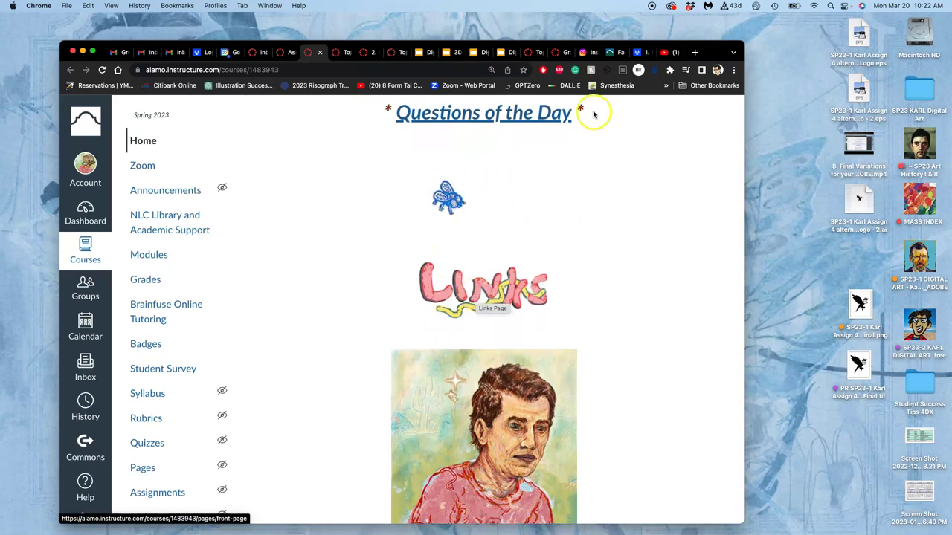
pyautogui.click(639, 51)
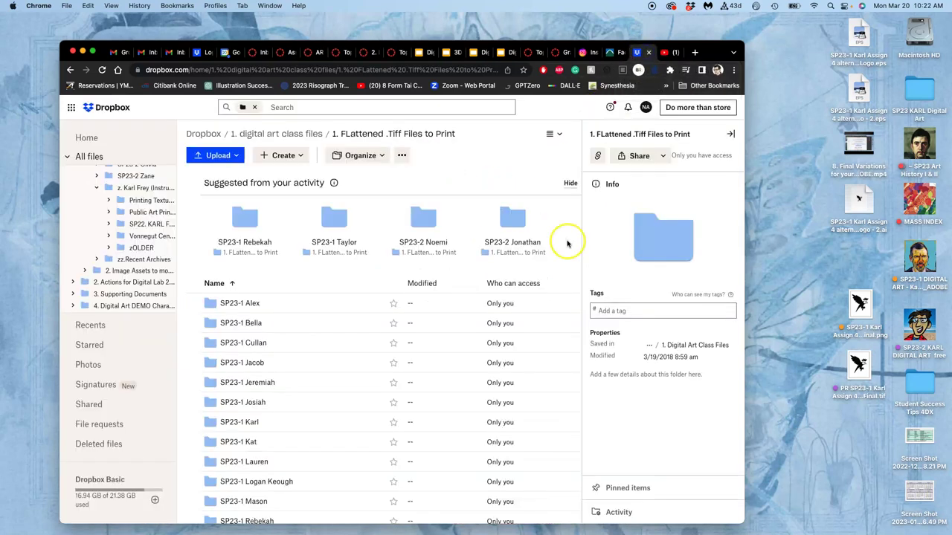
pyautogui.click(205, 134)
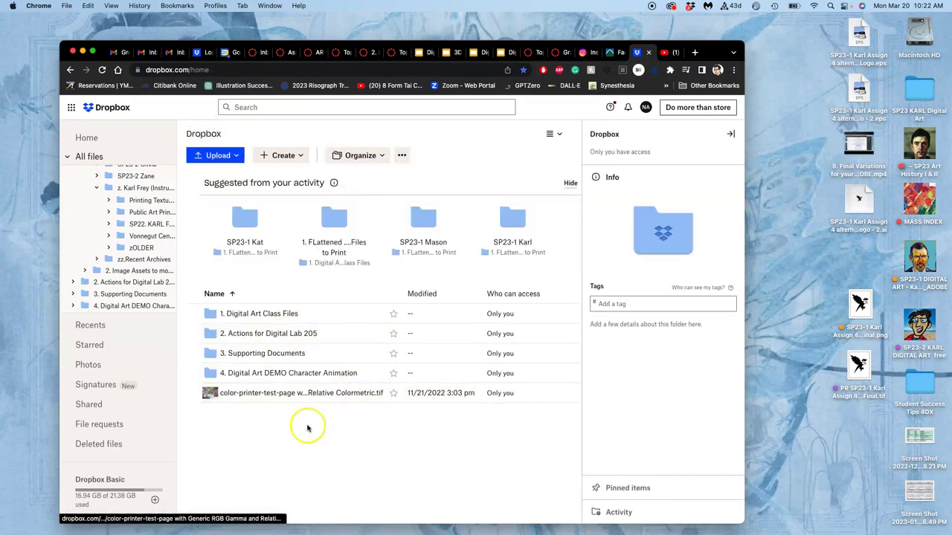
pyautogui.click(257, 315)
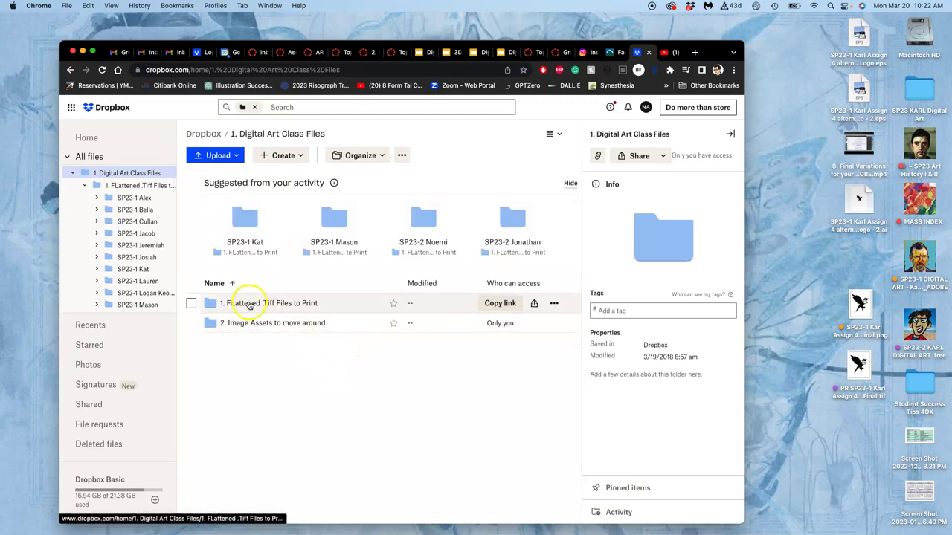
pyautogui.click(250, 305)
pyautogui.scroll(-10, 308, 361)
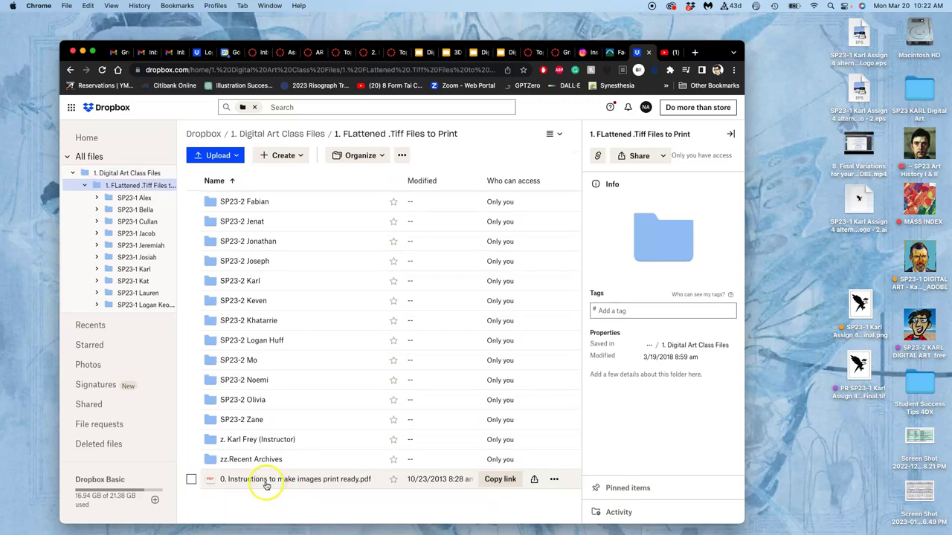
pyautogui.click(272, 481)
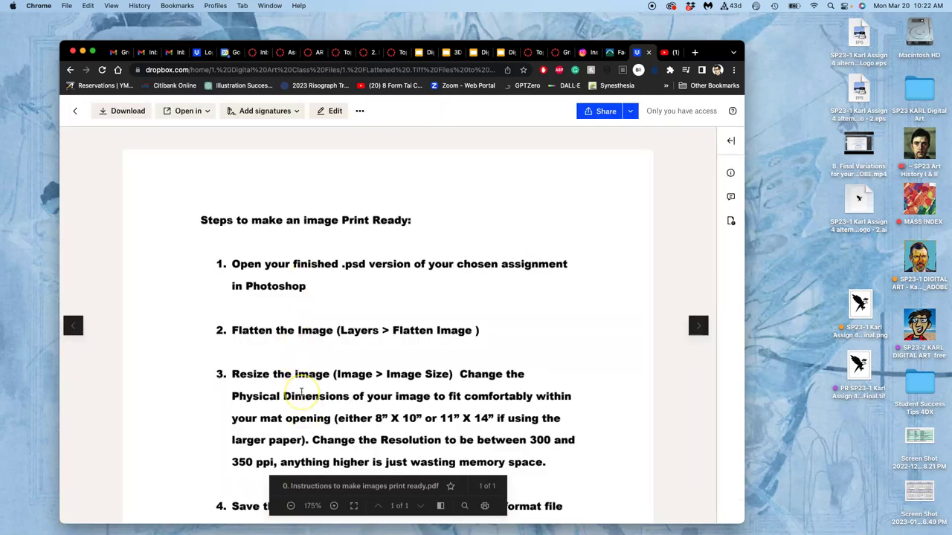
pyautogui.scroll(-5, 301, 392)
pyautogui.scroll(3, 301, 392)
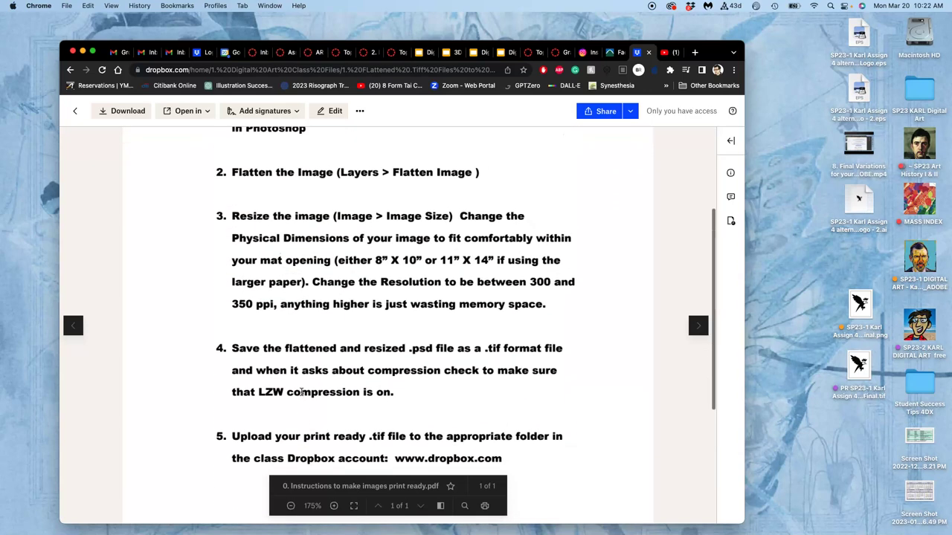
pyautogui.scroll(1, 301, 391)
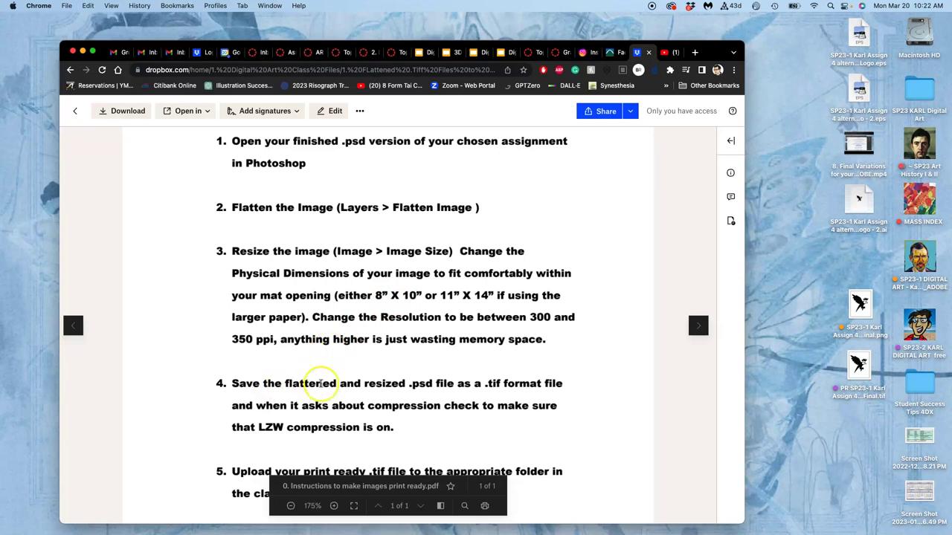
pyautogui.scroll(3, 311, 348)
pyautogui.scroll(1, 311, 348)
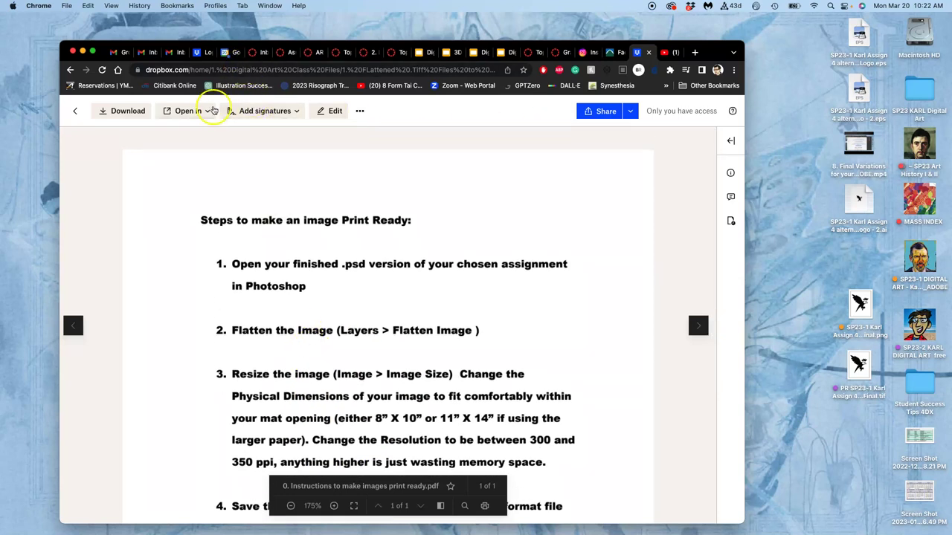
pyautogui.click(76, 110)
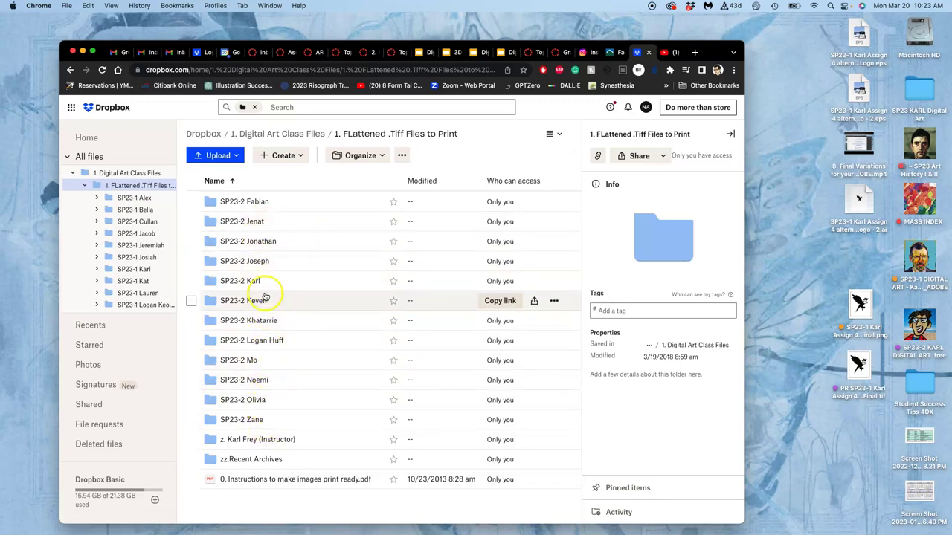
# Open the student's SP23-1 folder and drag the PR-prefixed Black Logo Final TIFF into it.
pyautogui.scroll(5, 267, 293)
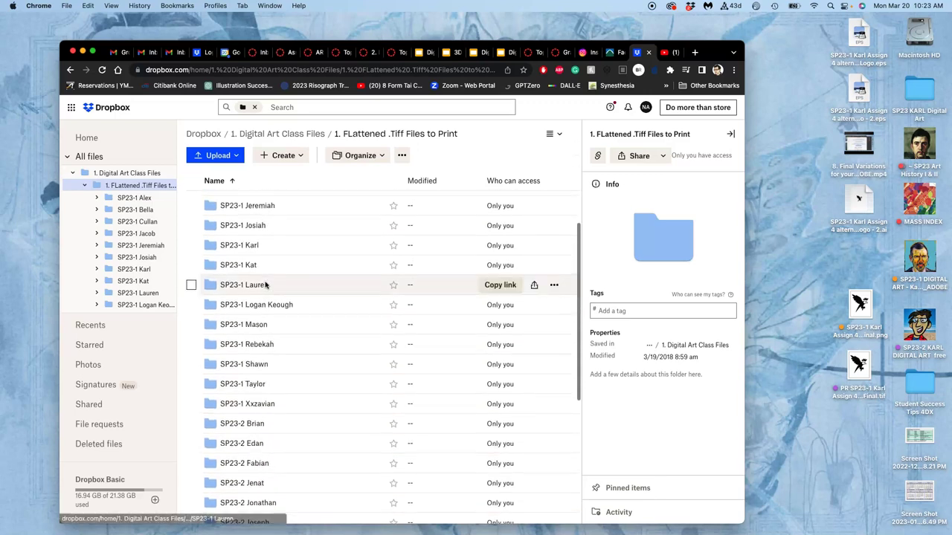
pyautogui.scroll(1, 257, 287)
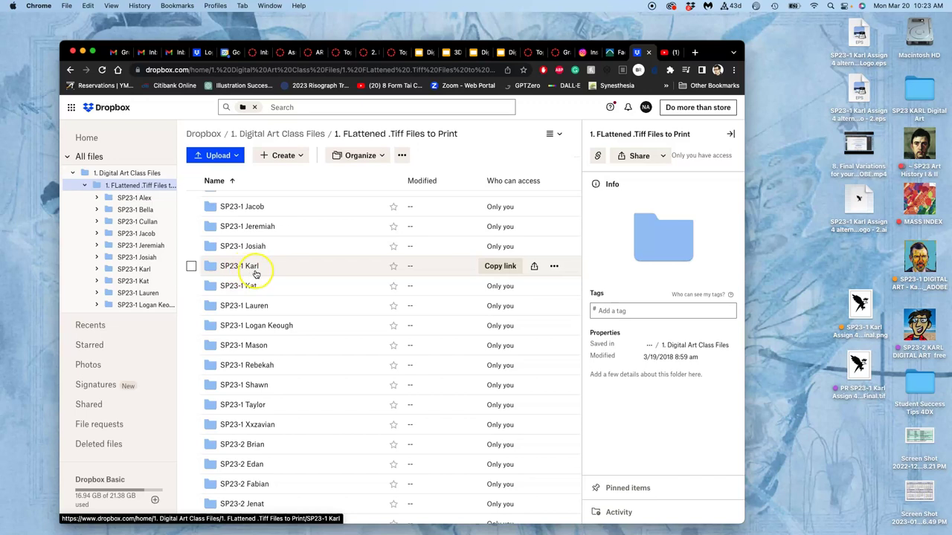
pyautogui.click(252, 269)
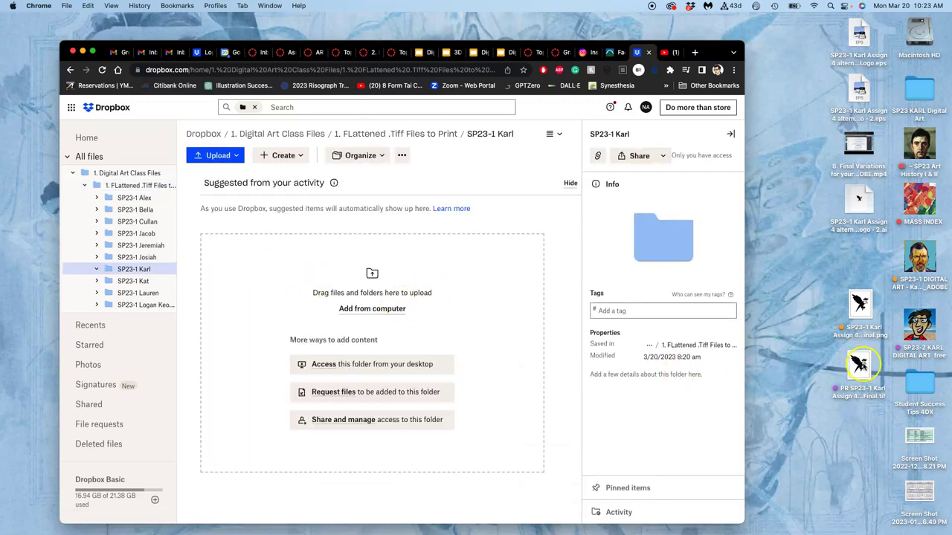
pyautogui.moveTo(858, 364); pyautogui.dragTo(400, 326)
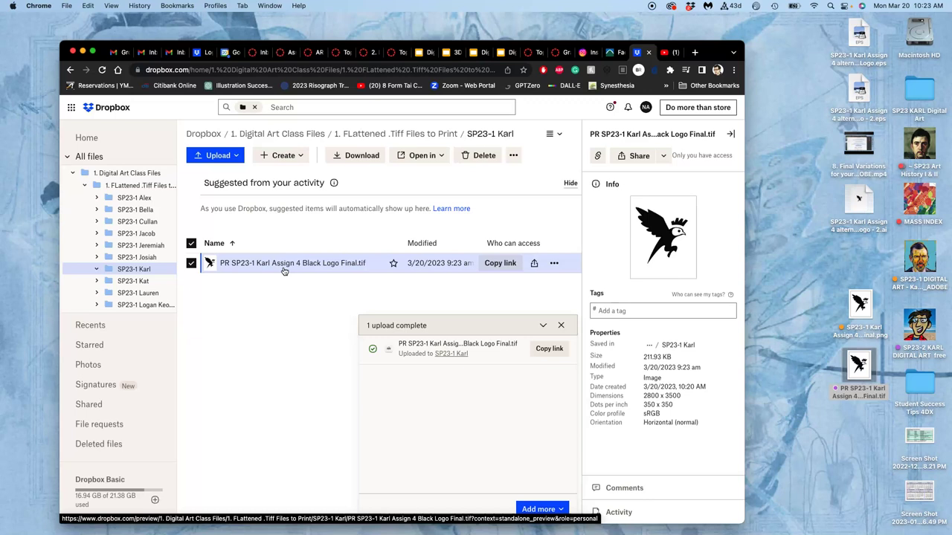
pyautogui.click(278, 266)
pyautogui.click(359, 284)
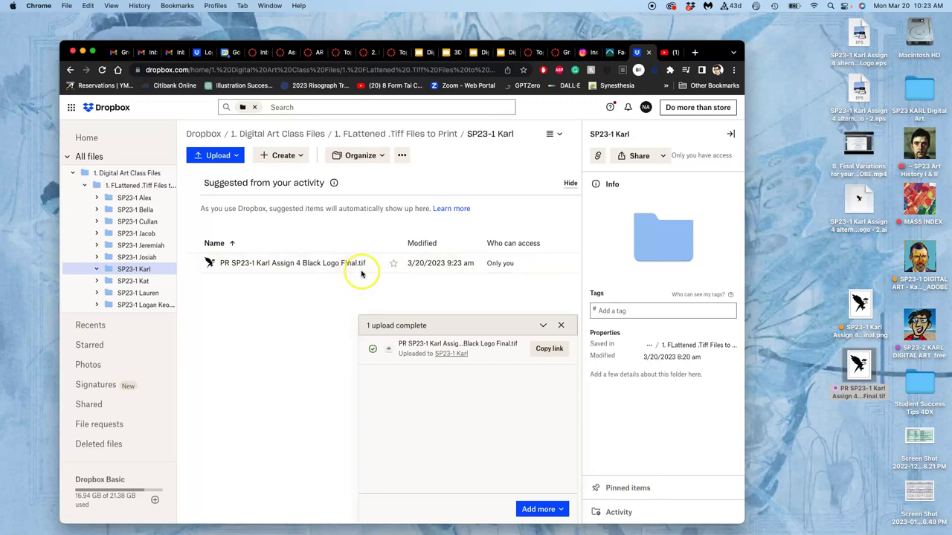
# Open the desktop TIFF logo in Photoshop from its context menu.
pyautogui.click(843, 193)
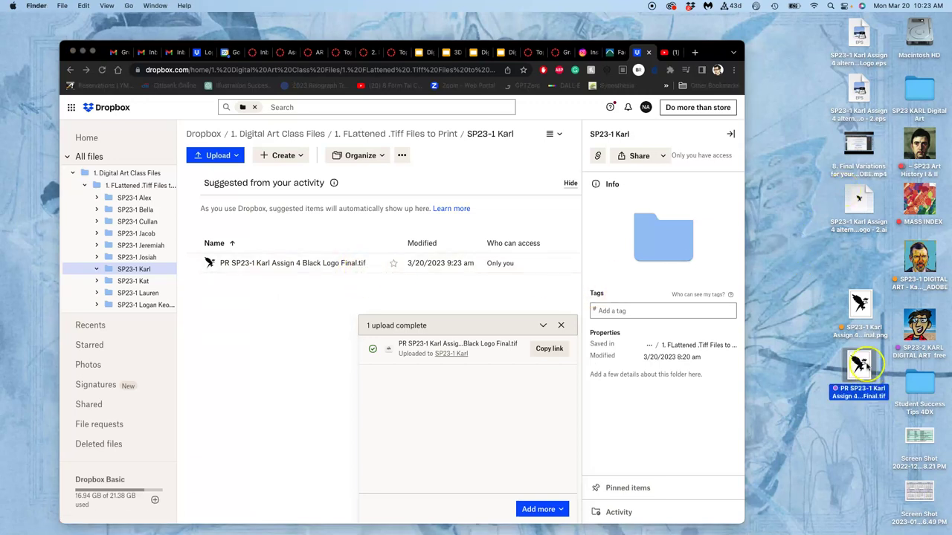
pyautogui.rightClick(858, 363)
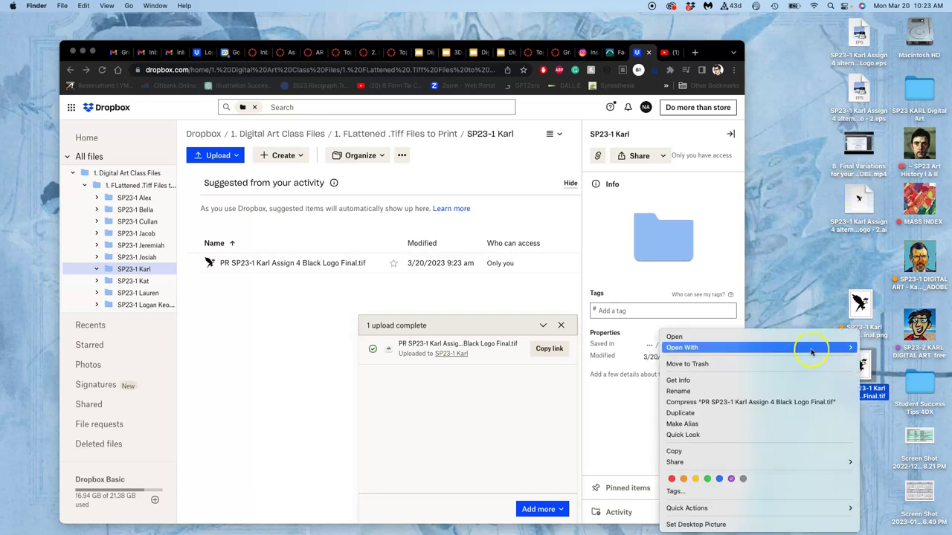
pyautogui.moveTo(810, 348)
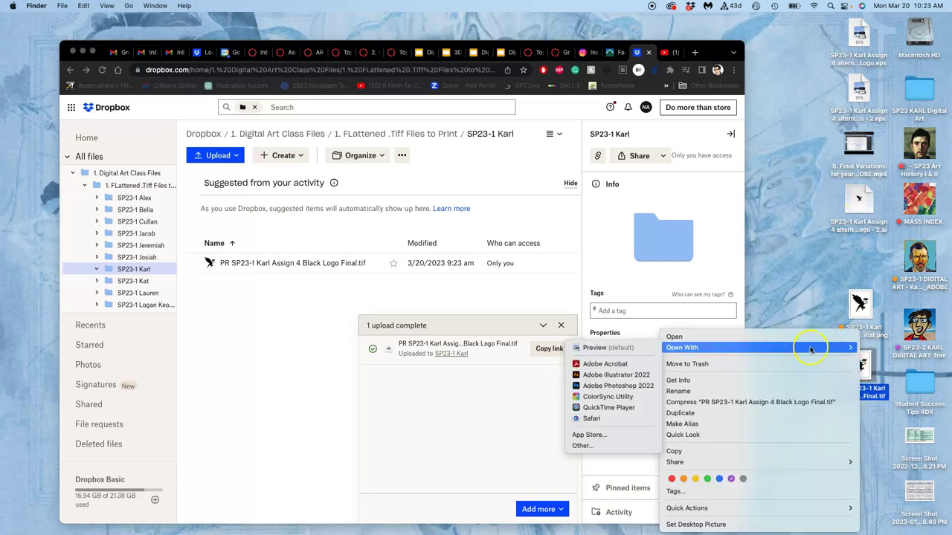
pyautogui.click(616, 387)
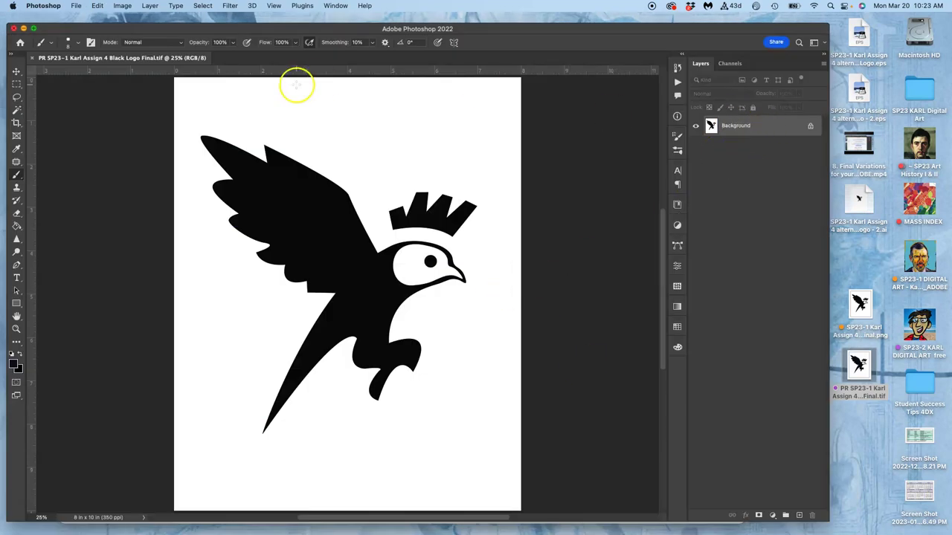
# Close that document and open Vector Black Logo.psd from the Assignment #4 Vector Logo folder.
pyautogui.click(32, 58)
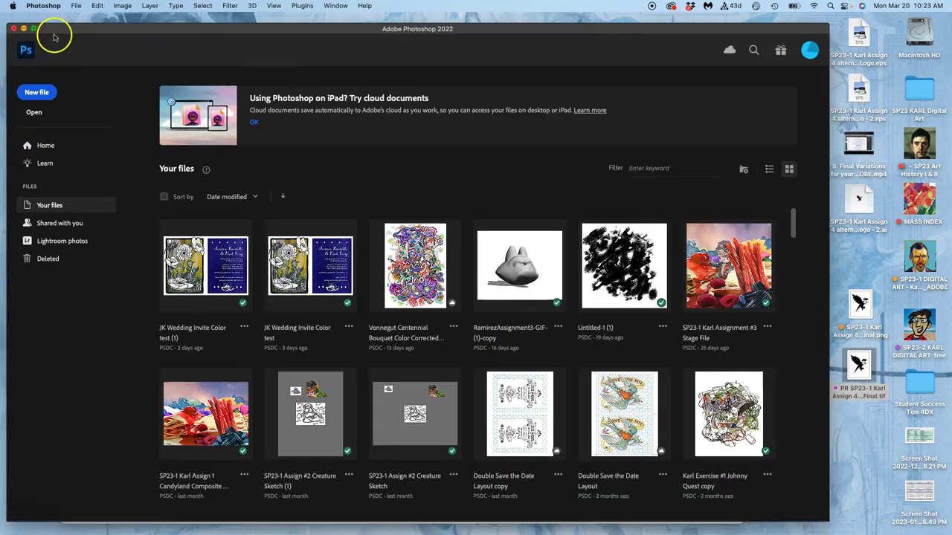
pyautogui.click(23, 29)
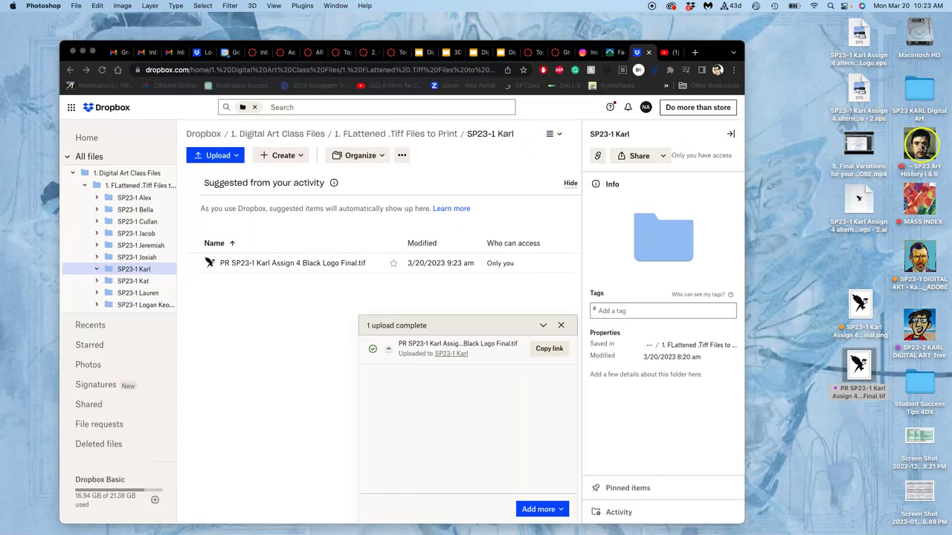
pyautogui.doubleClick(920, 261)
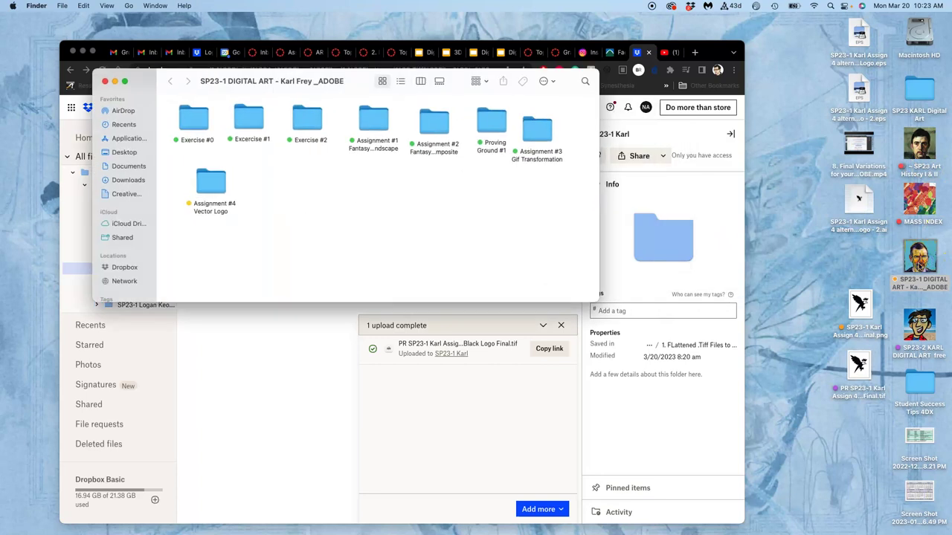
pyautogui.doubleClick(216, 186)
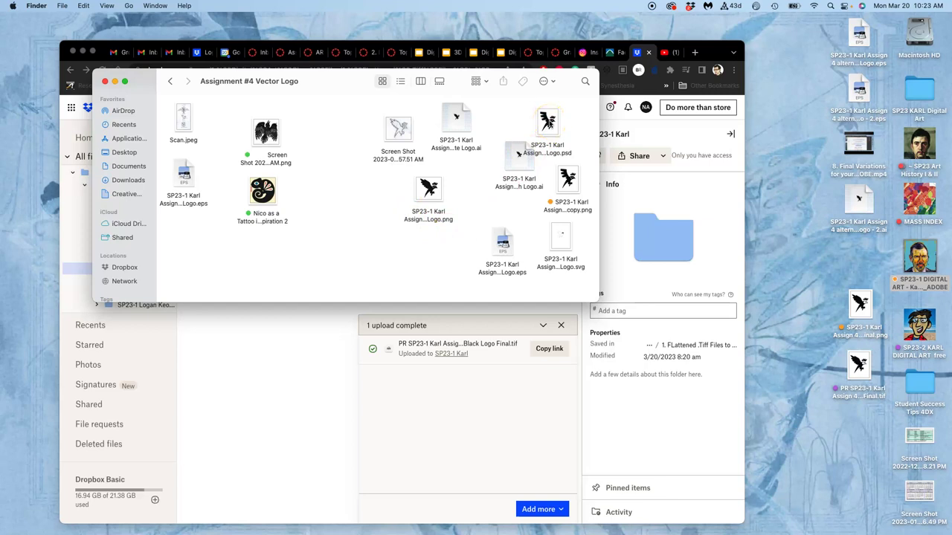
pyautogui.doubleClick(548, 125)
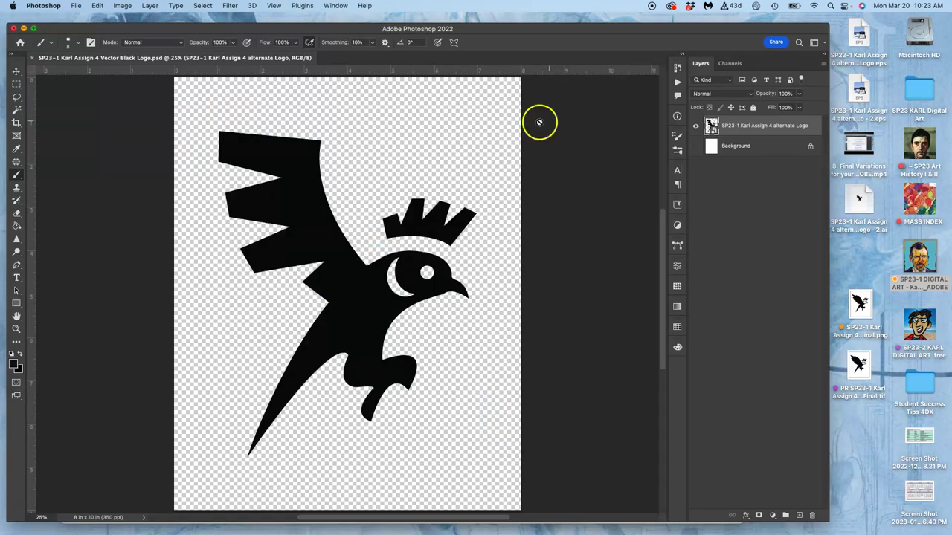
# Place the desktop EPS crowned-bird logo as a new layer and enlarge it.
pyautogui.click(695, 128)
pyautogui.click(695, 127)
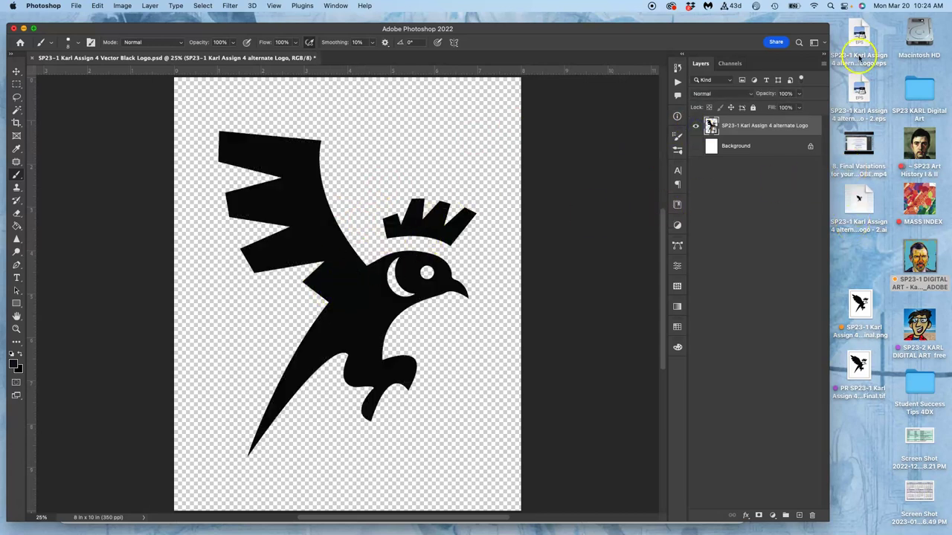
pyautogui.moveTo(859, 39); pyautogui.dragTo(439, 297)
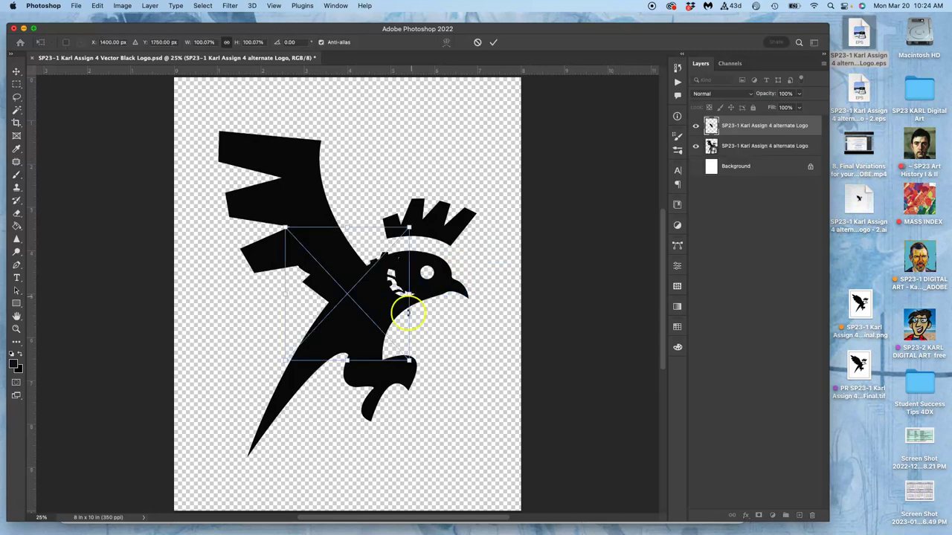
pyautogui.moveTo(408, 360)
pyautogui.mouseDown()
pyautogui.moveTo(476, 433)
pyautogui.moveTo(479, 445)
pyautogui.moveTo(465, 440)
pyautogui.moveTo(484, 457)
pyautogui.moveTo(457, 442)
pyautogui.mouseUp()
pyautogui.press('Return')
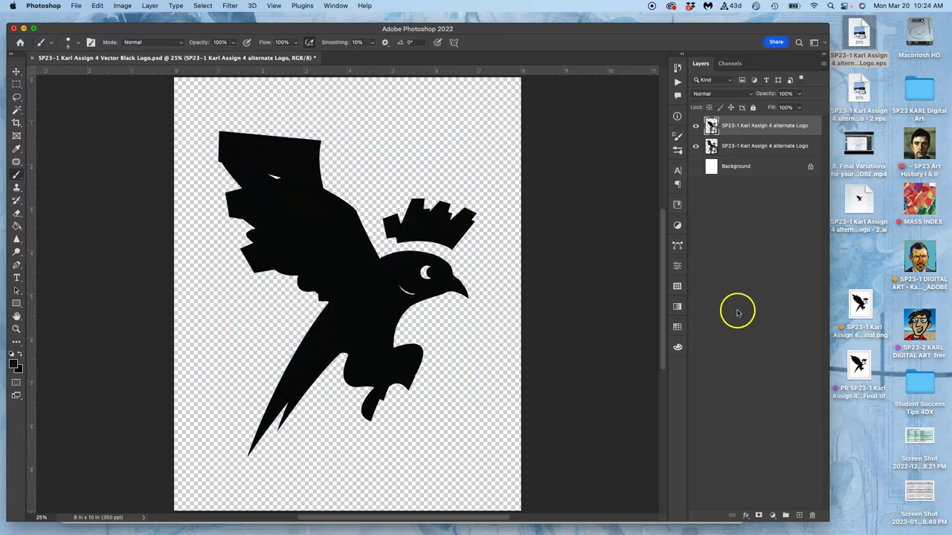
# Hide the original logo, scale the bird to about 245%, move it up-left, and show the white Background.
pyautogui.click(697, 146)
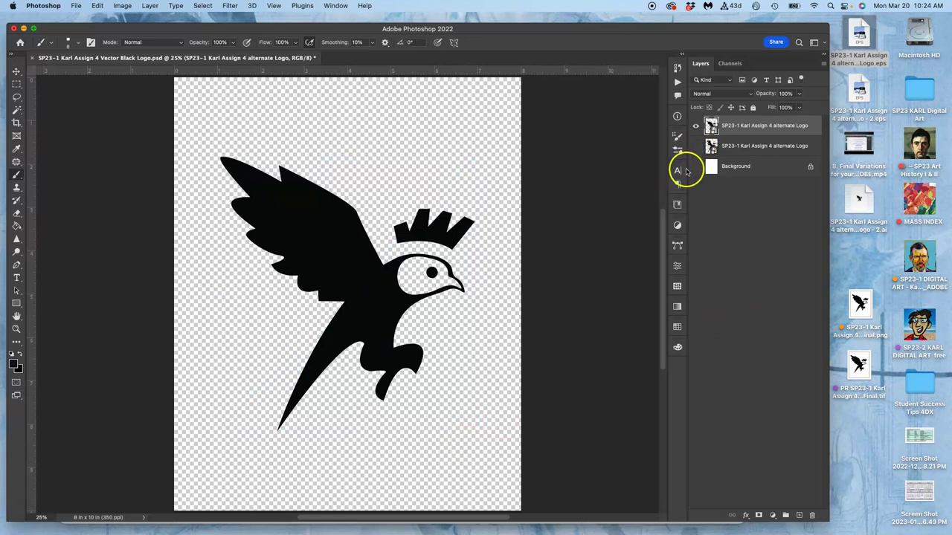
pyautogui.press('super+t')
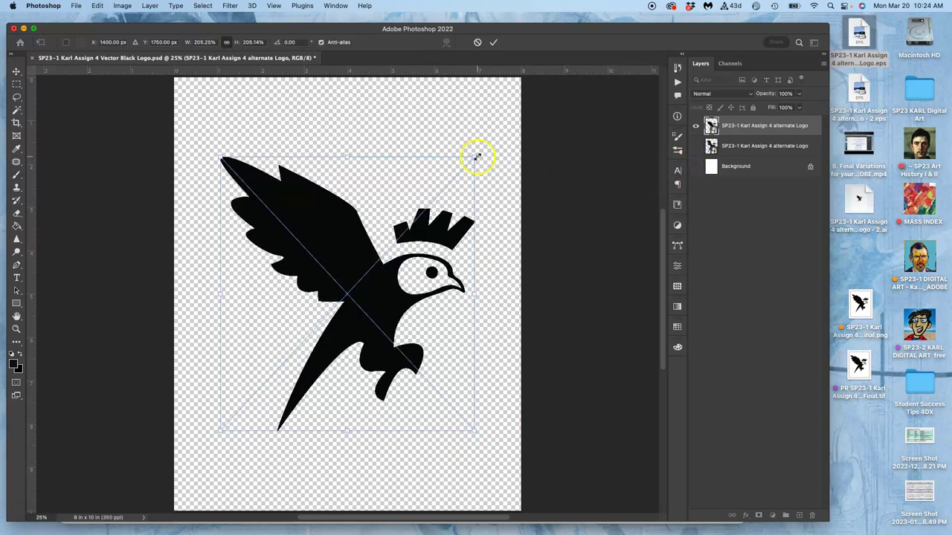
pyautogui.moveTo(476, 156); pyautogui.dragTo(498, 130)
pyautogui.moveTo(357, 218); pyautogui.dragTo(350, 206)
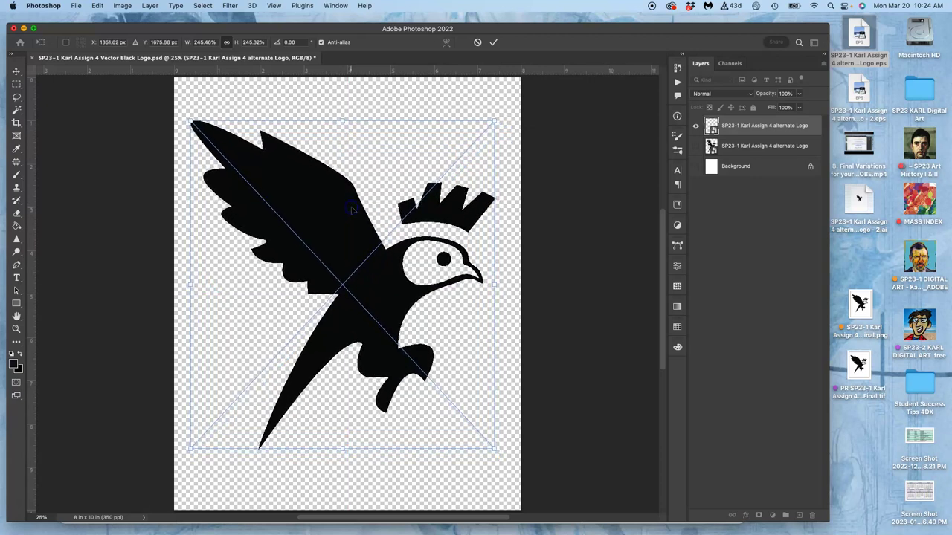
pyautogui.press('super+minus')
pyautogui.click(461, 220)
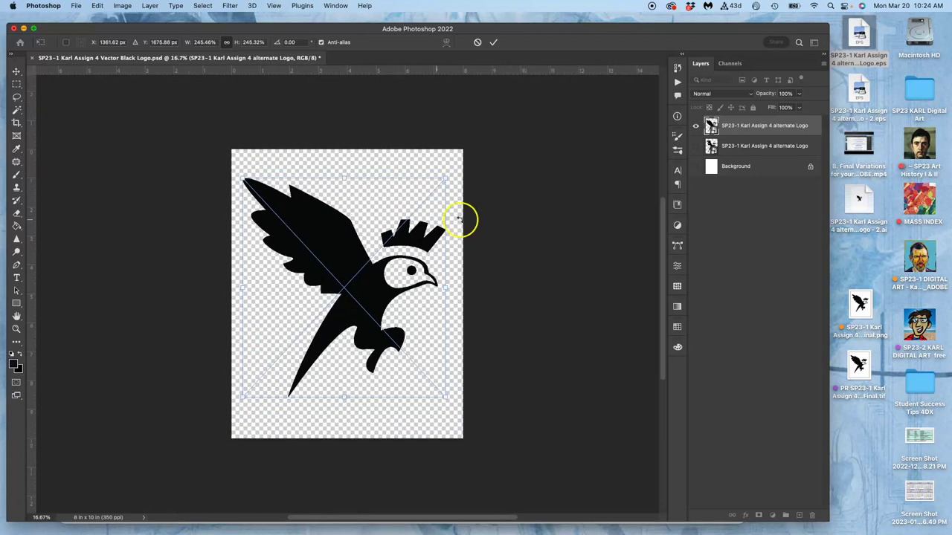
pyautogui.click(697, 166)
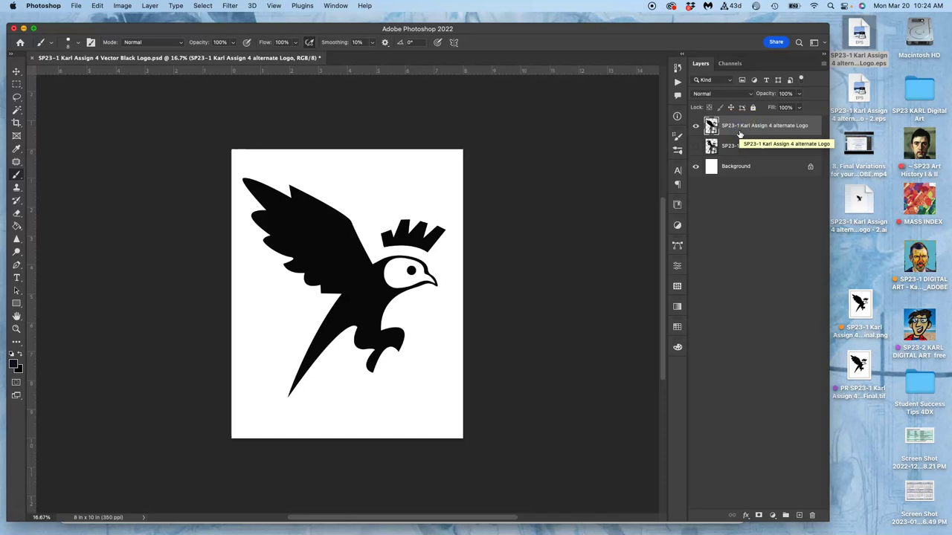
# Duplicate the alternate logo layer, hide the original, and enable Color Overlay on the copy.
pyautogui.press('super+j')
pyautogui.click(695, 145)
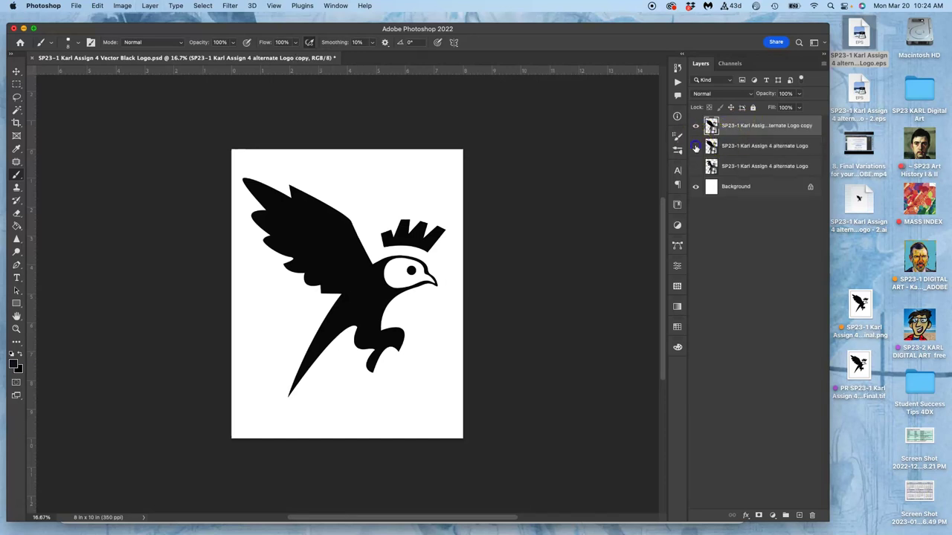
pyautogui.doubleClick(818, 124)
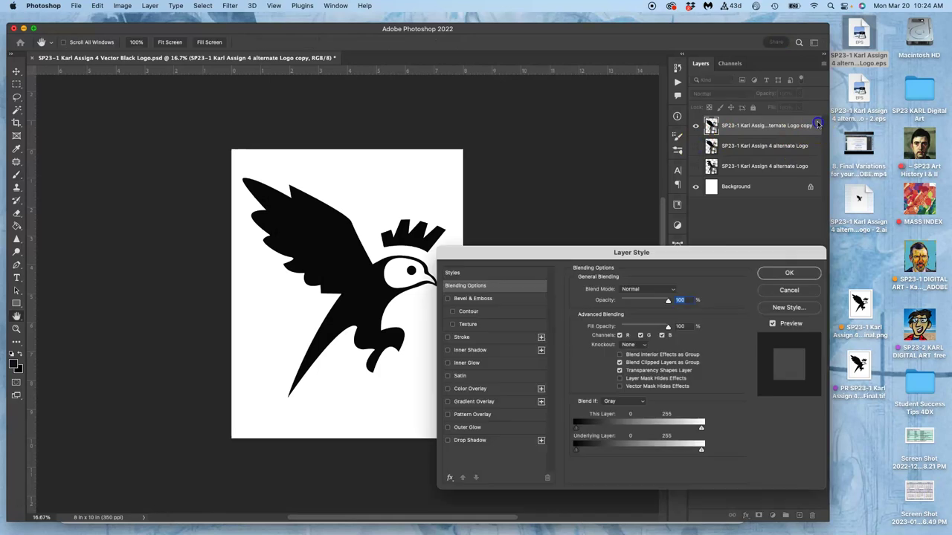
pyautogui.moveTo(541, 259); pyautogui.dragTo(588, 121)
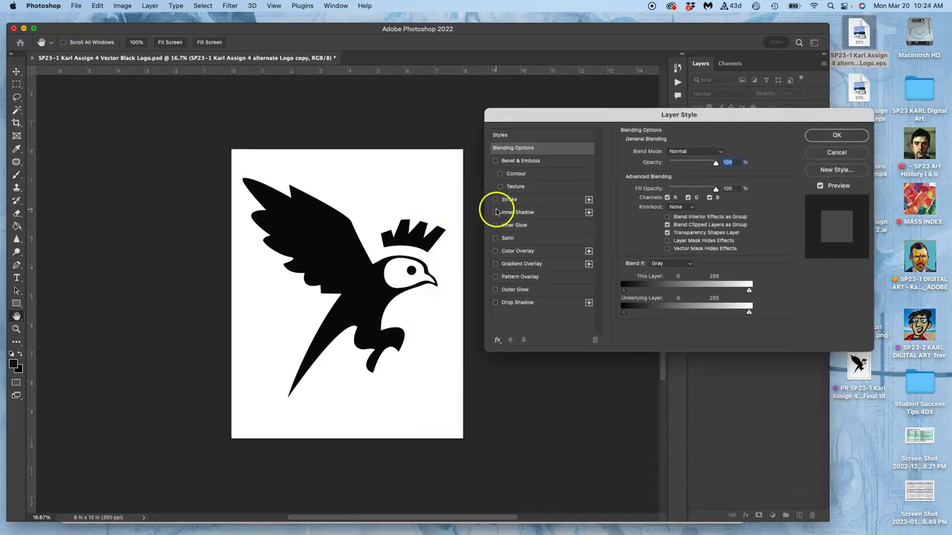
pyautogui.click(495, 251)
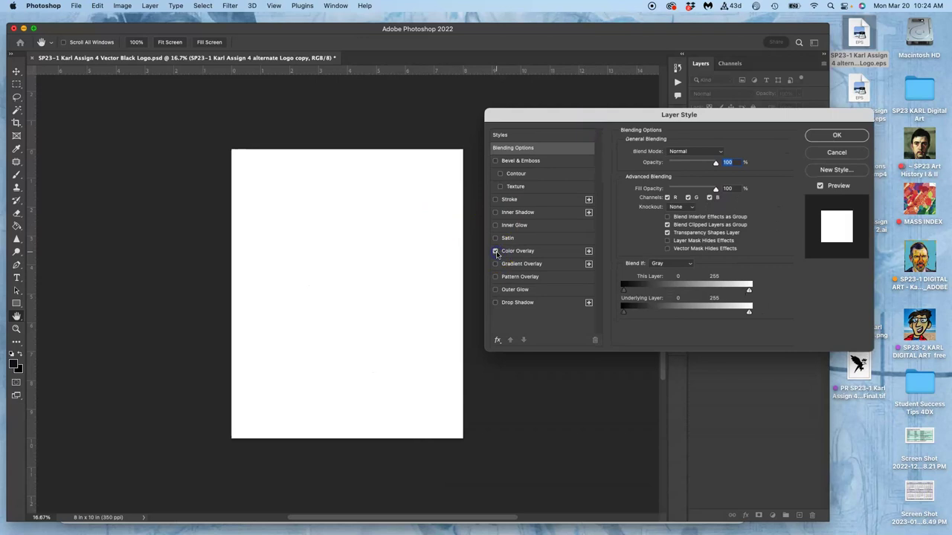
pyautogui.click(534, 250)
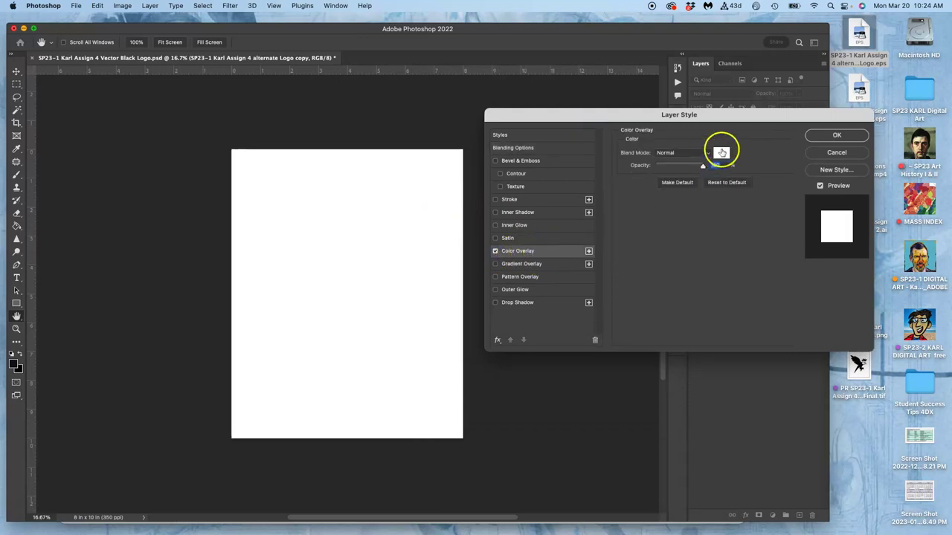
# Pick a muted green overlay colour, lower its opacity to about 50%, and enable Gradient Overlay.
pyautogui.click(721, 153)
pyautogui.click(559, 362)
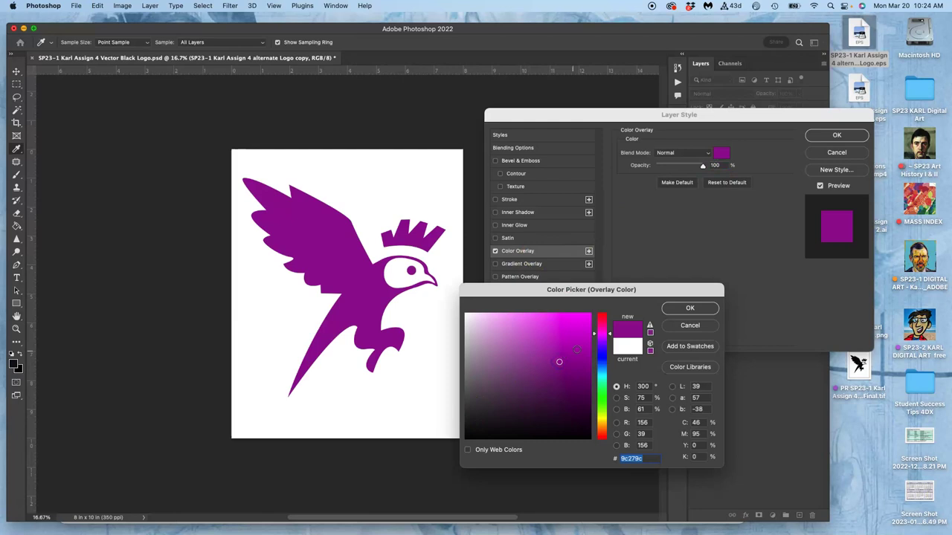
pyautogui.moveTo(601, 335); pyautogui.dragTo(602, 394)
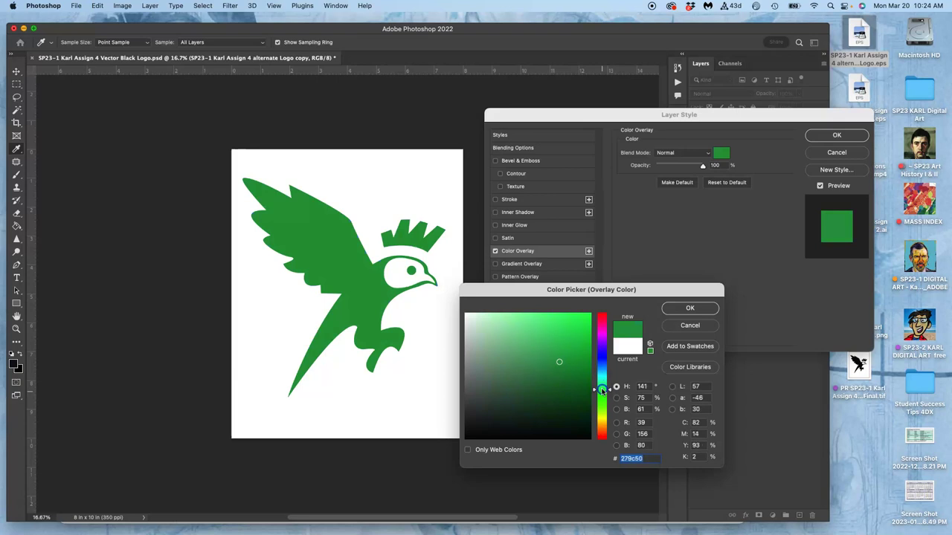
pyautogui.moveTo(602, 398); pyautogui.dragTo(603, 405)
pyautogui.moveTo(559, 362); pyautogui.dragTo(546, 326)
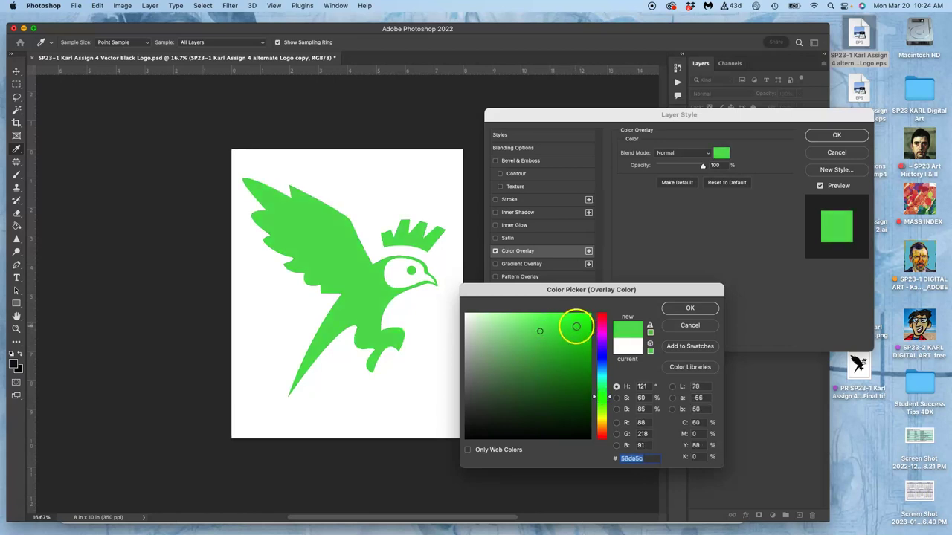
pyautogui.click(534, 352)
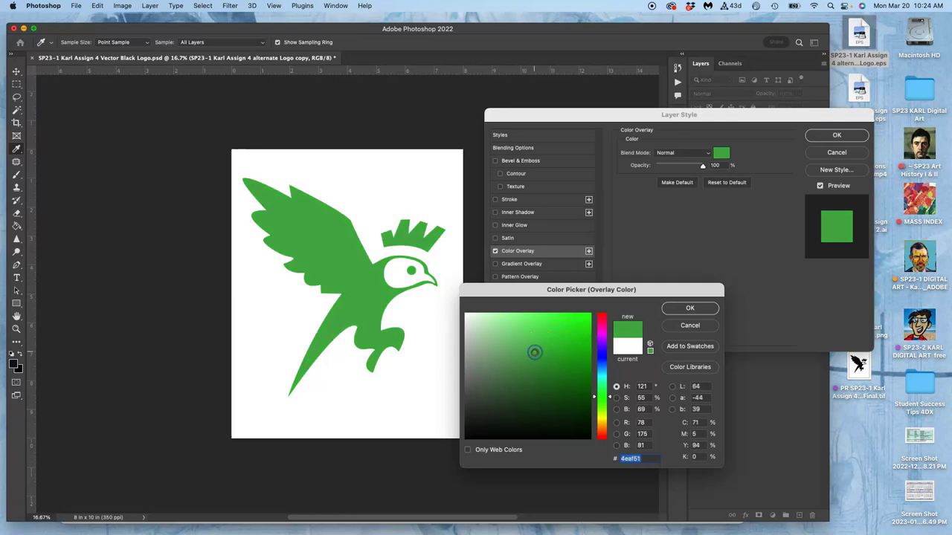
pyautogui.moveTo(534, 352); pyautogui.dragTo(533, 347)
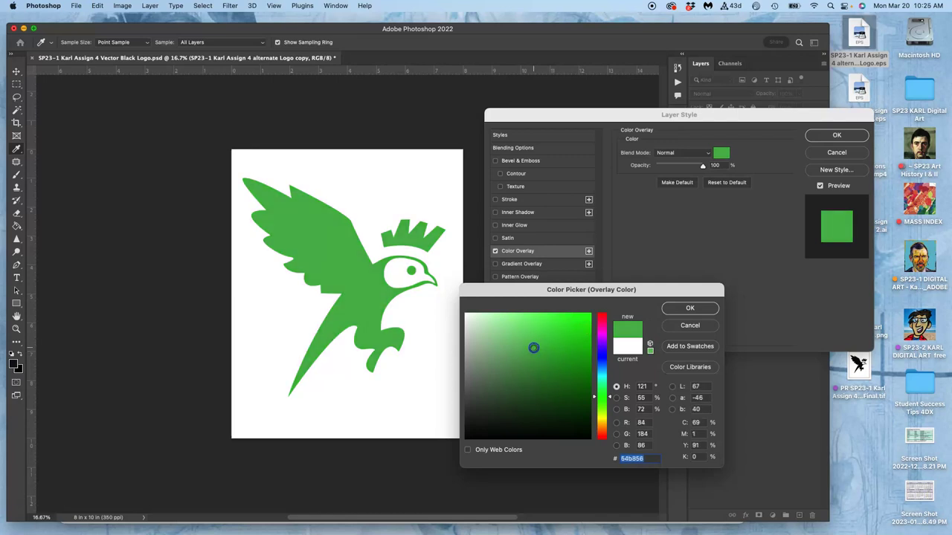
pyautogui.click(702, 312)
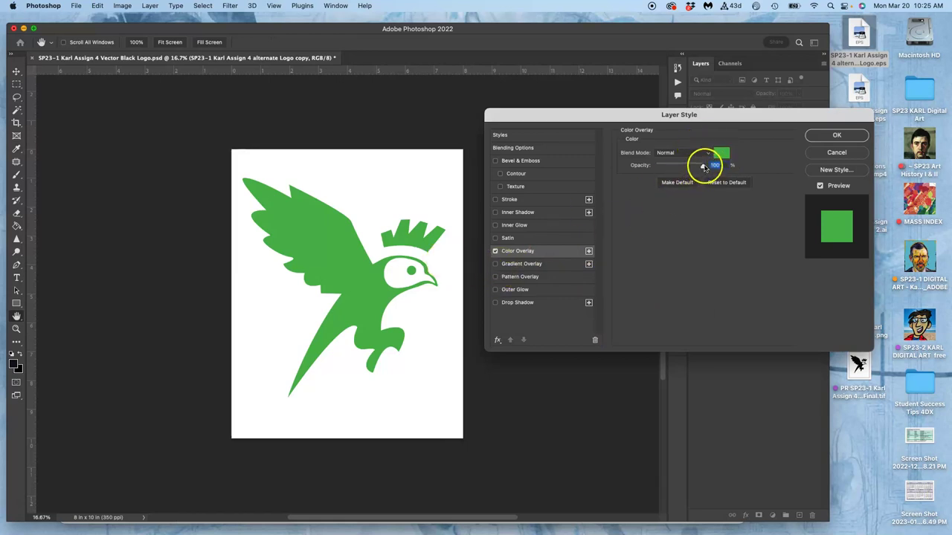
pyautogui.moveTo(703, 166); pyautogui.dragTo(684, 166)
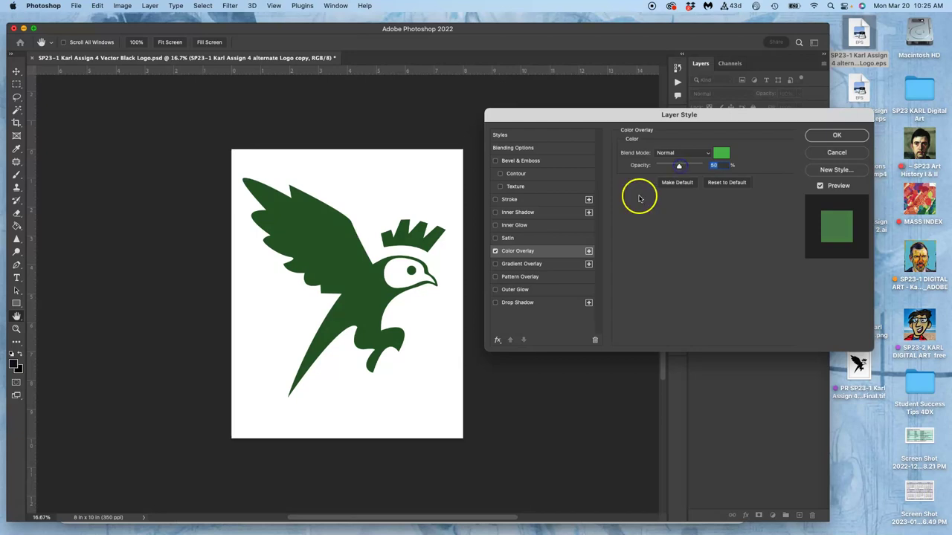
pyautogui.click(496, 265)
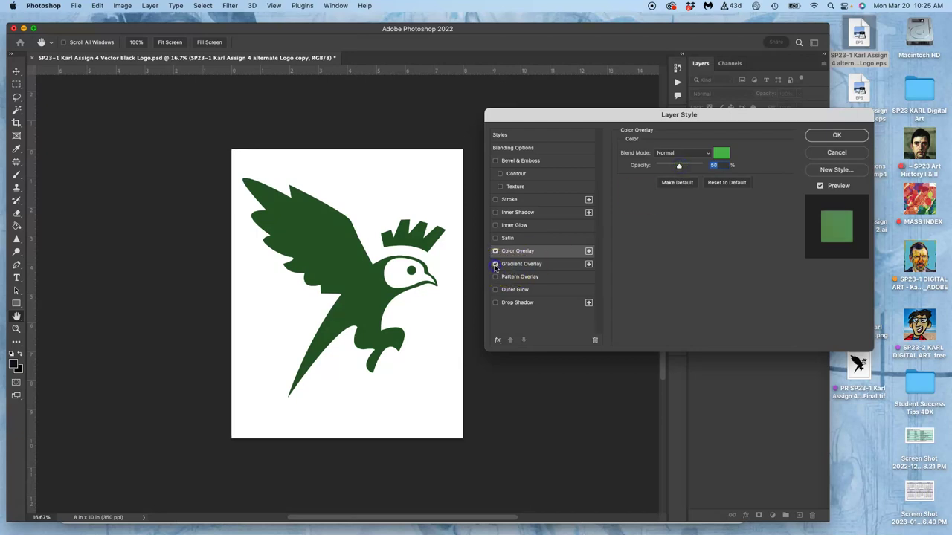
# Turn off the green overlay and set the gradient overlay to Normal mode at 66% opacity.
pyautogui.click(495, 252)
pyautogui.click(516, 264)
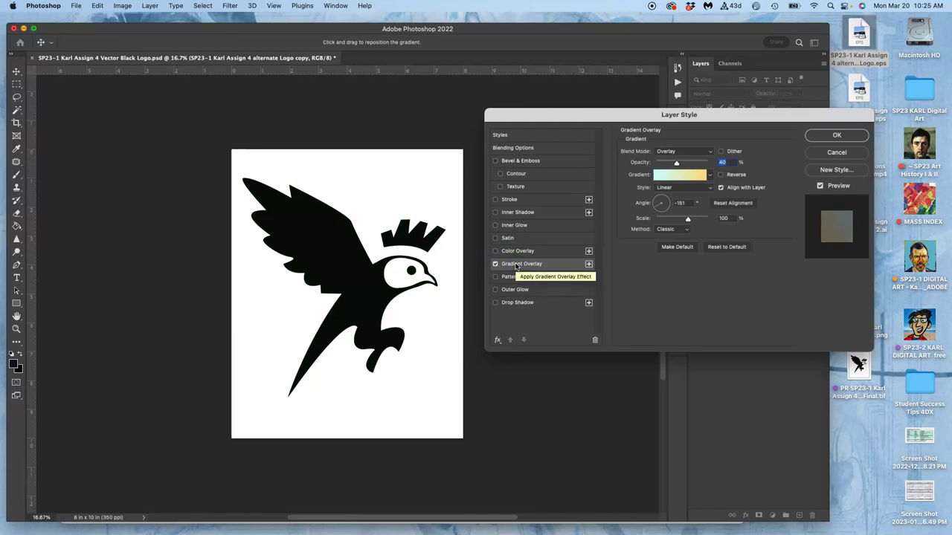
pyautogui.click(520, 262)
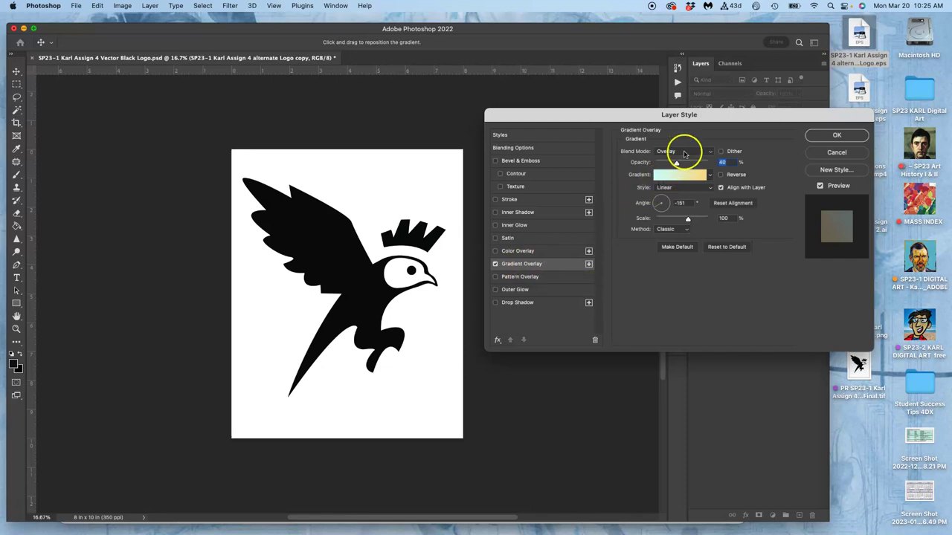
pyautogui.click(685, 154)
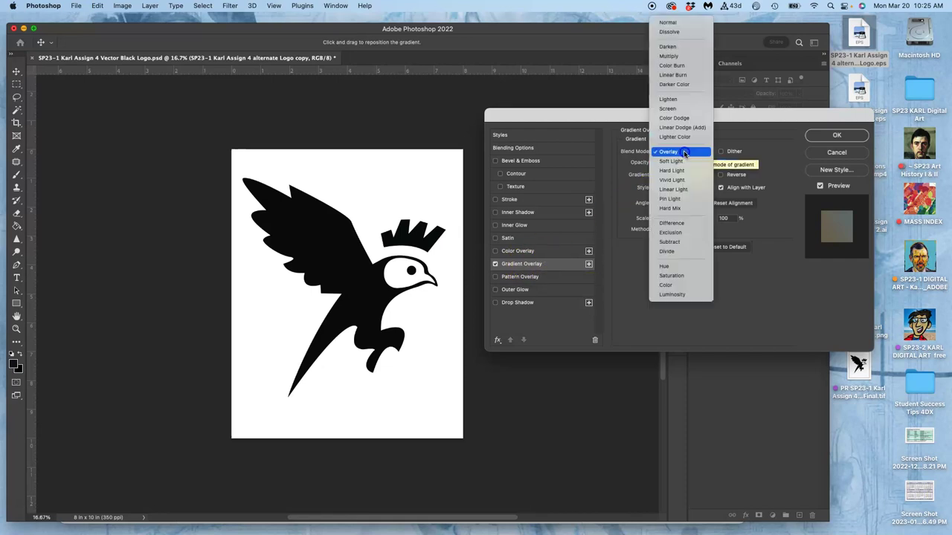
pyautogui.click(673, 22)
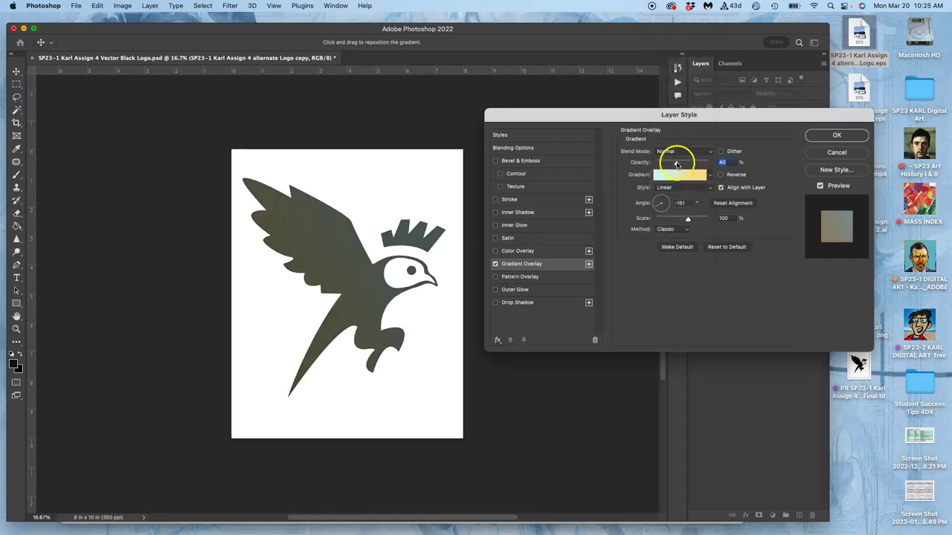
pyautogui.moveTo(676, 164); pyautogui.dragTo(693, 163)
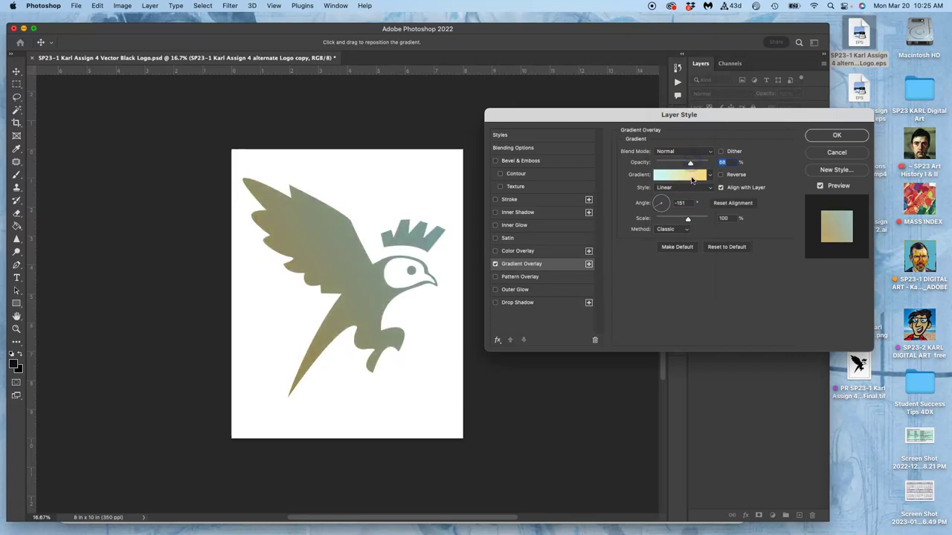
# Keep the Iridescent_19 gradient and switch the gradient style to Radial.
pyautogui.click(691, 180)
pyautogui.scroll(-2, 496, 160)
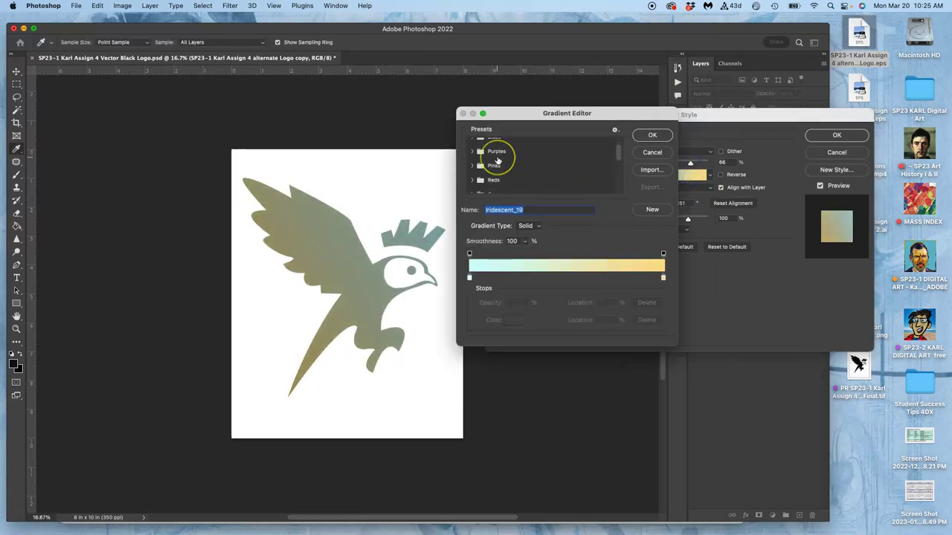
pyautogui.scroll(-2, 496, 159)
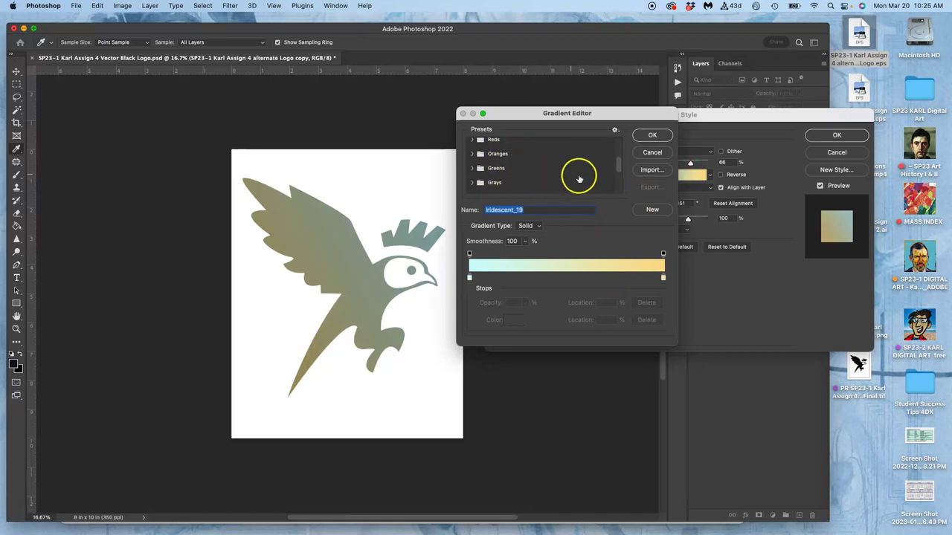
pyautogui.click(652, 135)
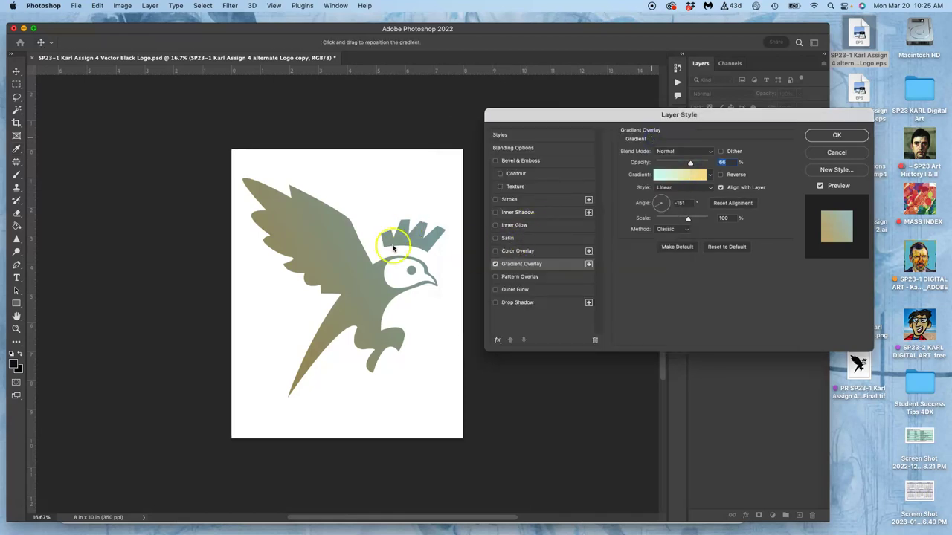
pyautogui.click(671, 190)
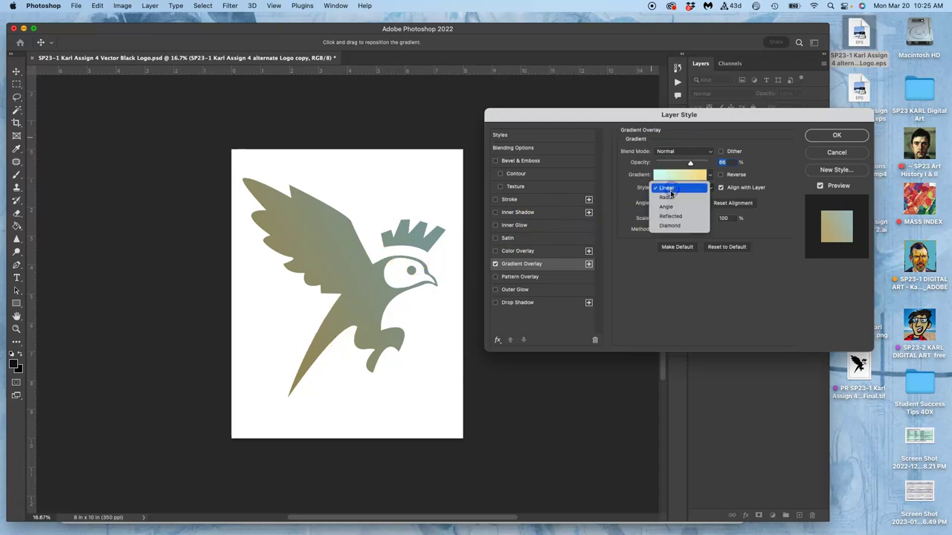
pyautogui.click(666, 197)
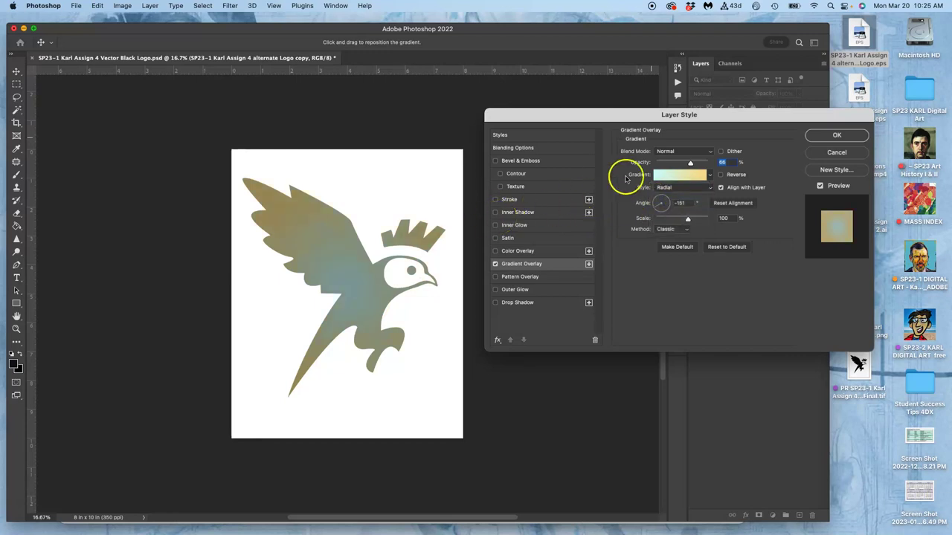
# Apply the styles, then reopen Layer Style and re-enable the green Color Overlay at 28% opacity.
pyautogui.click(822, 133)
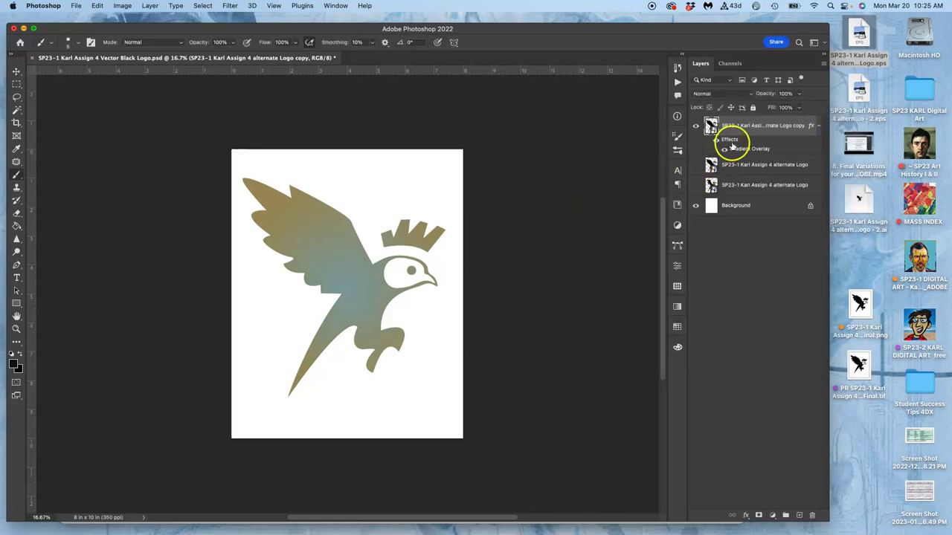
pyautogui.doubleClick(729, 142)
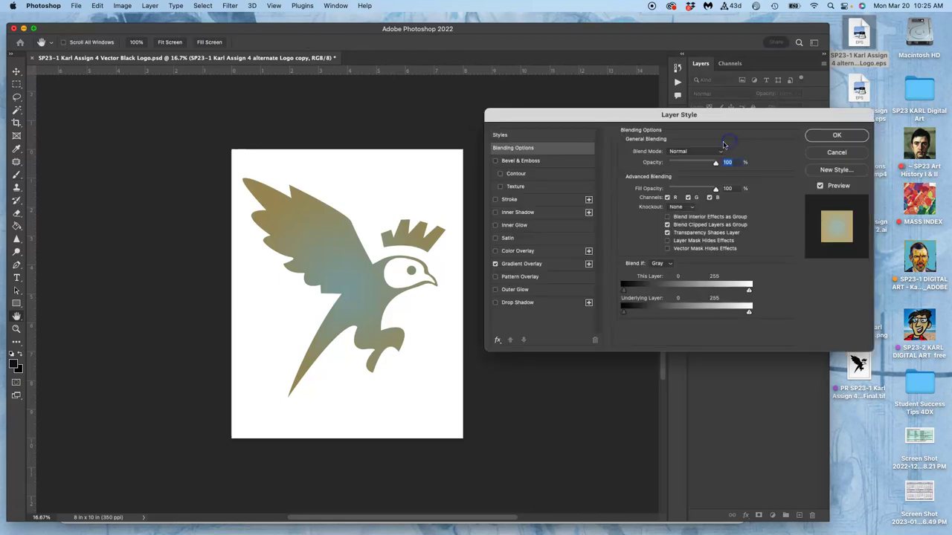
pyautogui.click(496, 251)
pyautogui.click(510, 251)
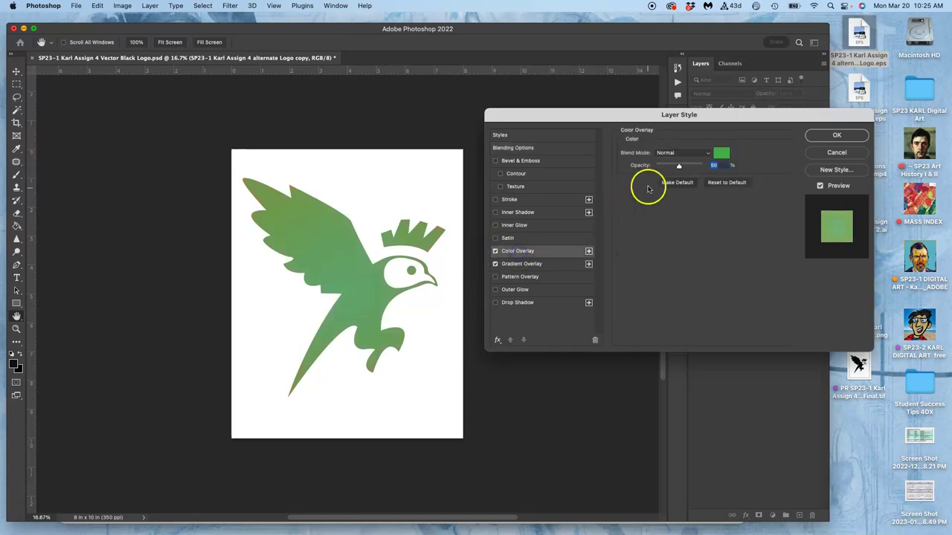
pyautogui.click(678, 166)
pyautogui.moveTo(671, 167)
pyautogui.mouseDown()
pyautogui.moveTo(661, 167)
pyautogui.moveTo(684, 166)
pyautogui.moveTo(660, 167)
pyautogui.mouseUp()
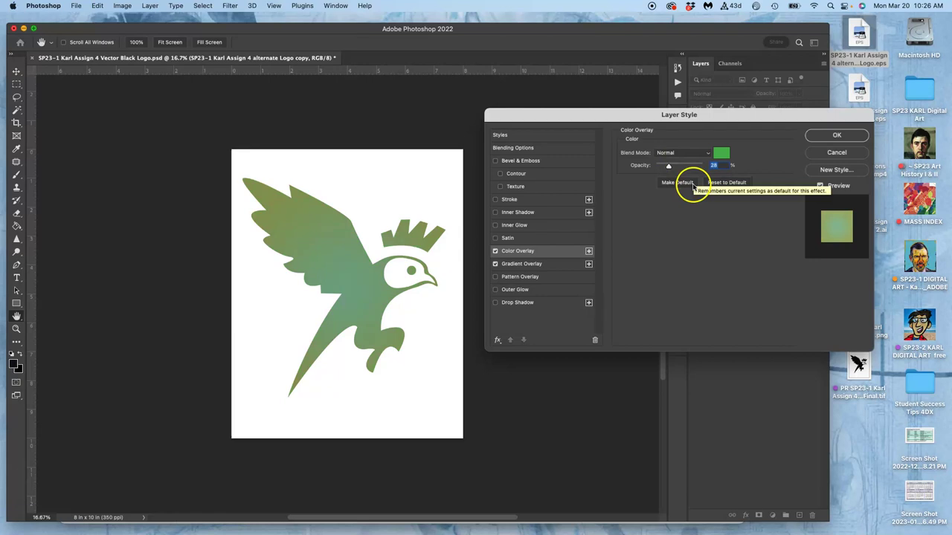
# Enable a Drop Shadow on the bird with 24 px size, 12 px distance and 14% spread.
pyautogui.click(495, 302)
pyautogui.click(518, 303)
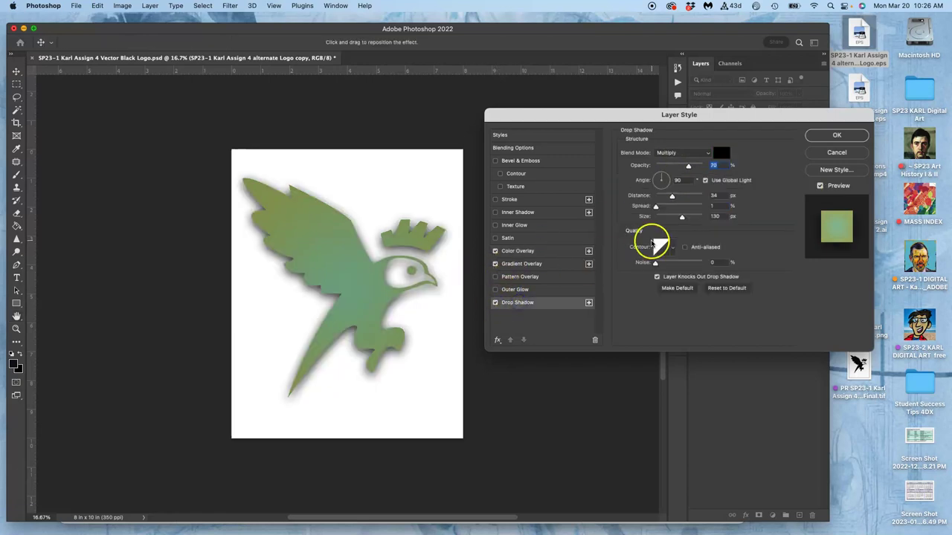
pyautogui.moveTo(683, 220); pyautogui.dragTo(661, 211)
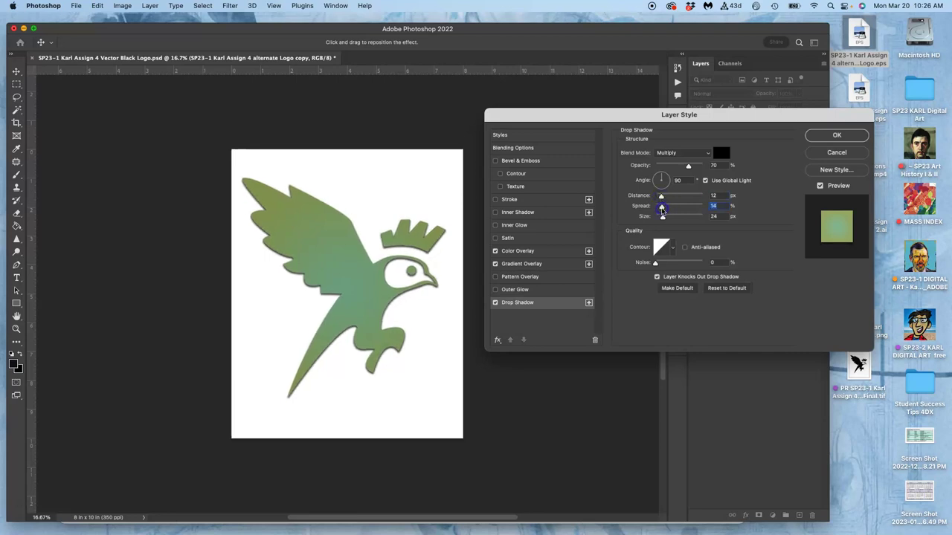
pyautogui.press('super+equal')
pyautogui.press('super+equal')
pyautogui.press('super+equal')
pyautogui.press('super+equal')
pyautogui.press('super+equal')
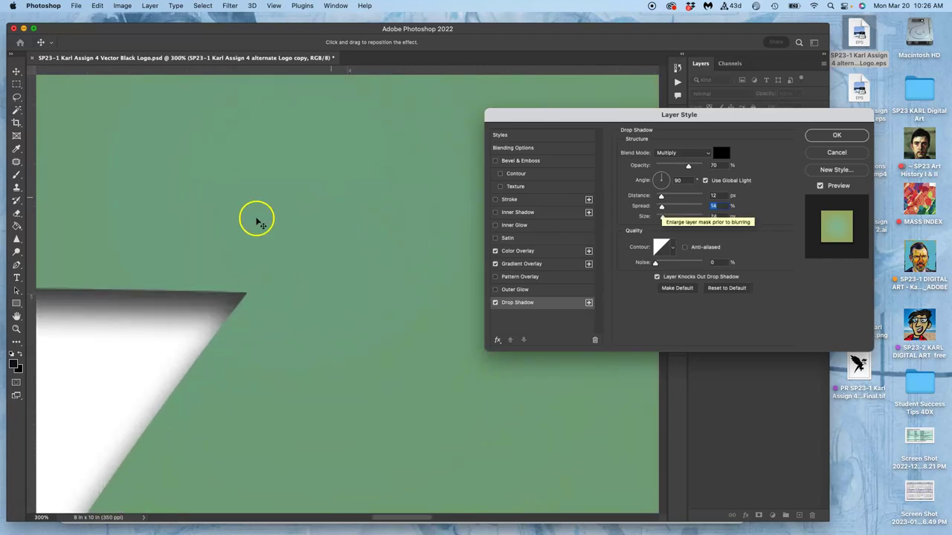
pyautogui.press('super+equal')
pyautogui.press('super+equal')
pyautogui.press('super+minus')
pyautogui.press('super+minus')
pyautogui.press('super+minus')
pyautogui.press('super+minus')
pyautogui.press('super+minus')
pyautogui.press('super+minus')
pyautogui.press('super+minus')
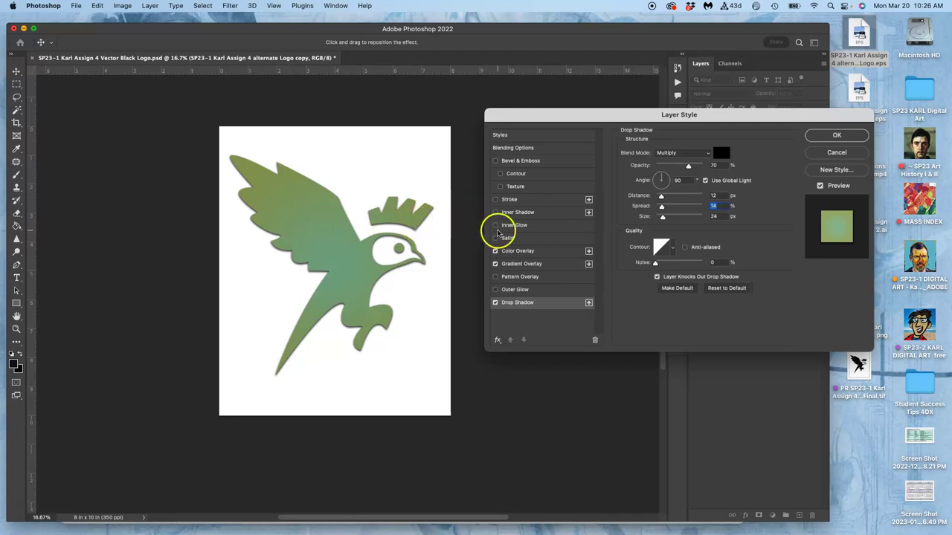
# Enable Inner Glow on the bird with 29% choke and 55% jitter.
pyautogui.click(495, 226)
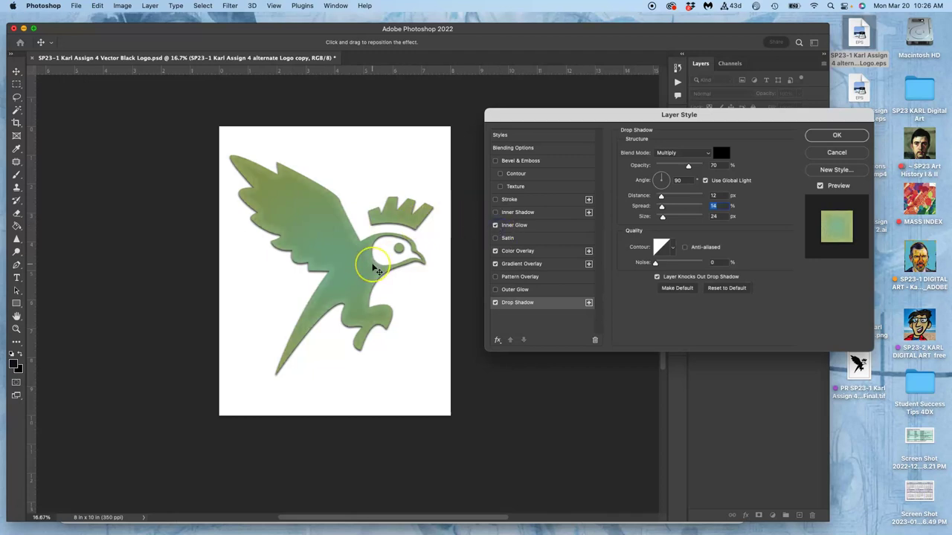
pyautogui.press('super+equal')
pyautogui.press('super+equal')
pyautogui.press('super+equal')
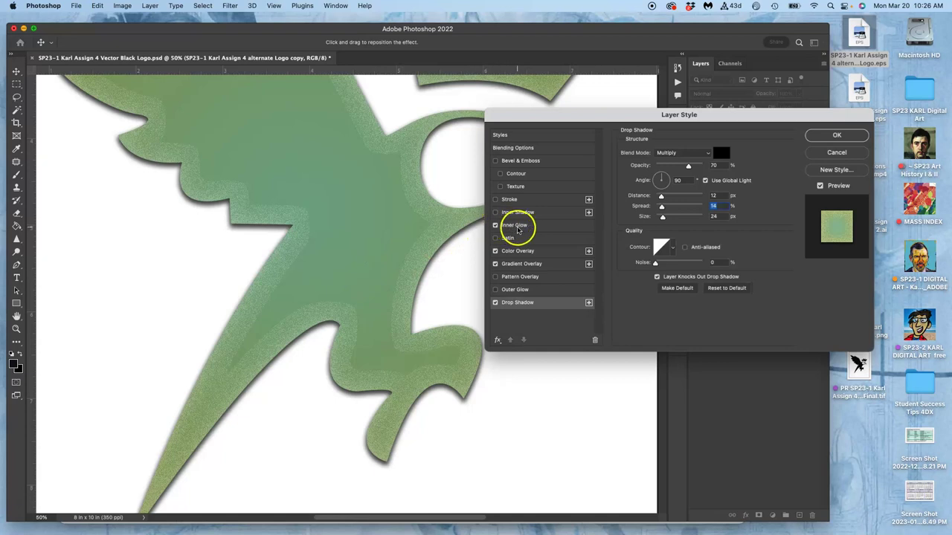
pyautogui.click(521, 226)
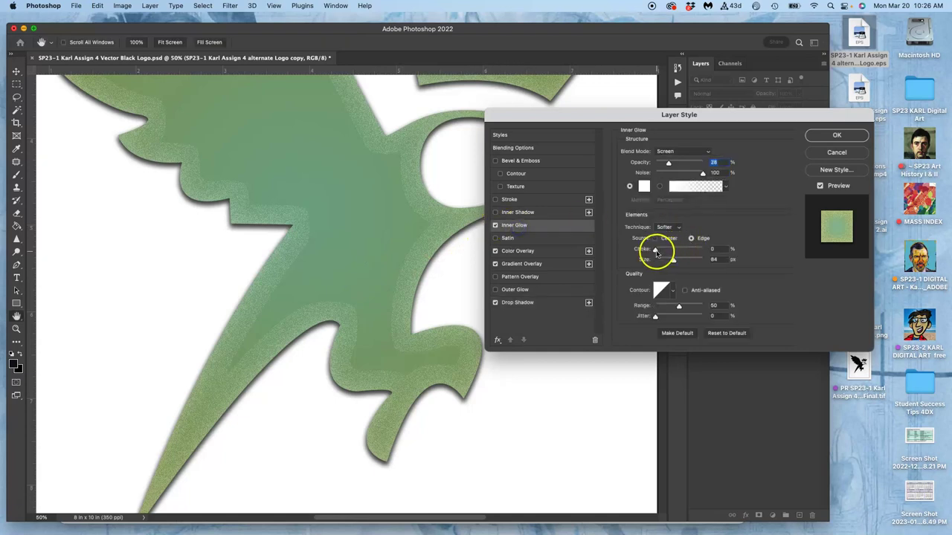
pyautogui.moveTo(655, 251)
pyautogui.mouseDown()
pyautogui.moveTo(672, 251)
pyautogui.moveTo(674, 262)
pyautogui.moveTo(659, 265)
pyautogui.mouseUp()
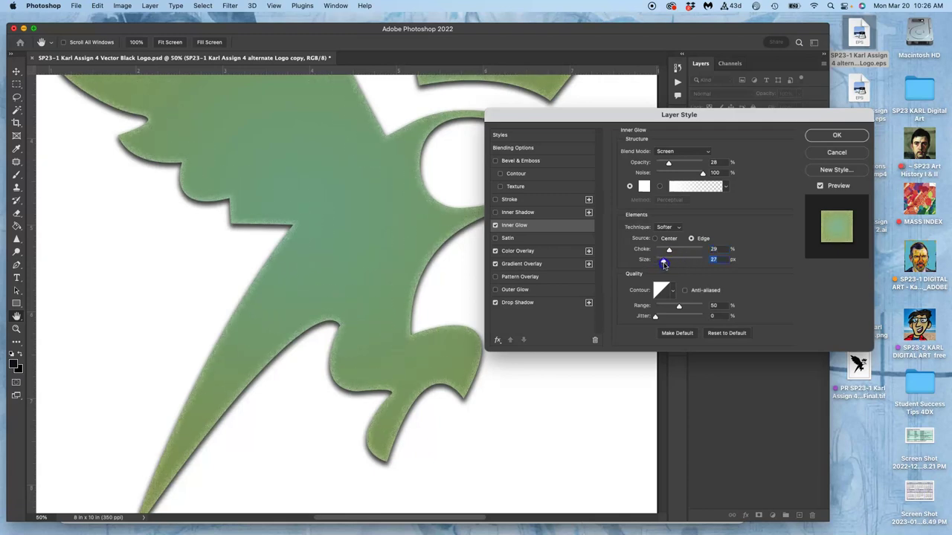
pyautogui.click(655, 317)
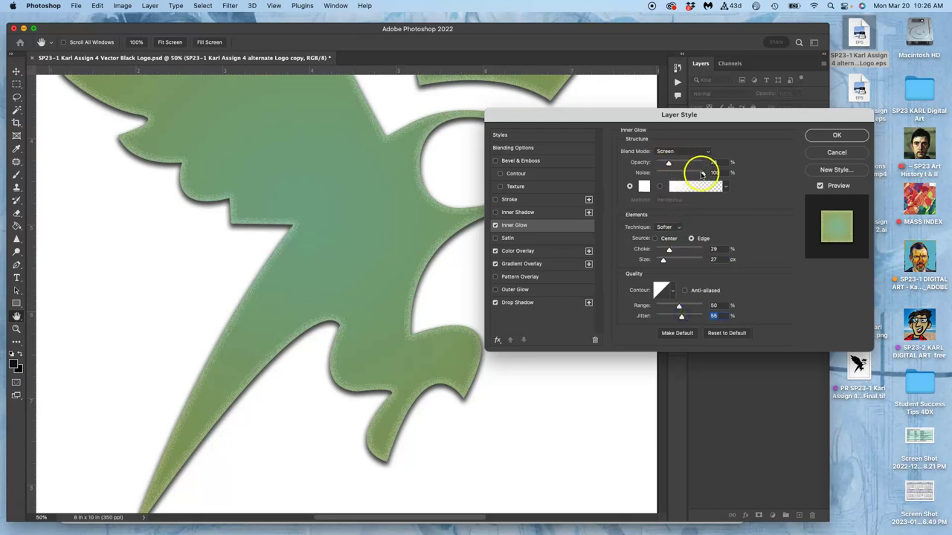
# Set the inner glow noise to 8%, size to 185 px and opacity to 18%.
pyautogui.click(702, 173)
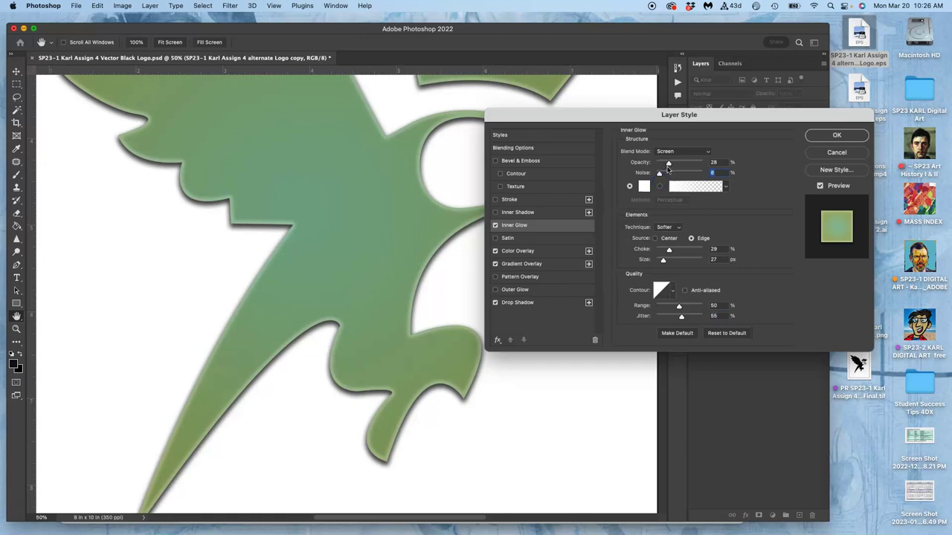
pyautogui.click(664, 261)
pyautogui.moveTo(664, 261); pyautogui.dragTo(692, 259)
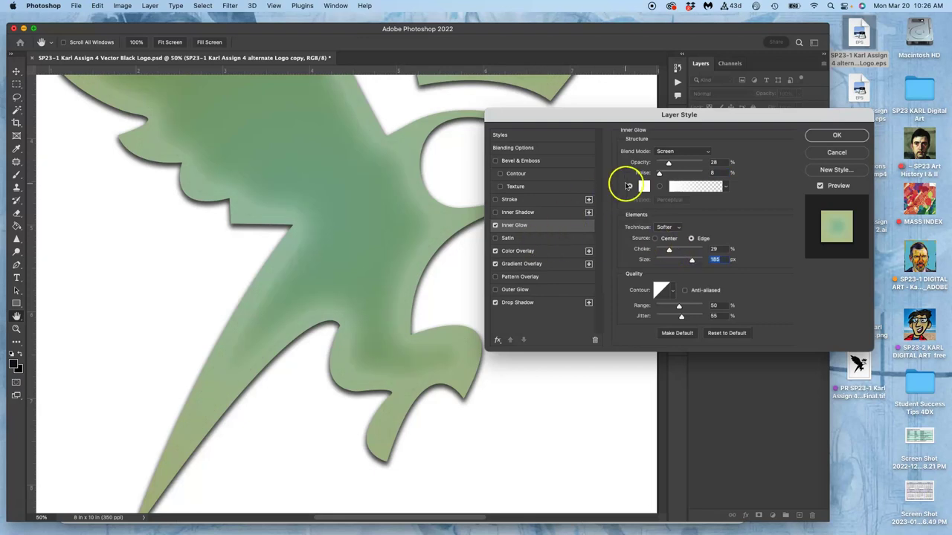
pyautogui.moveTo(671, 162); pyautogui.dragTo(662, 165)
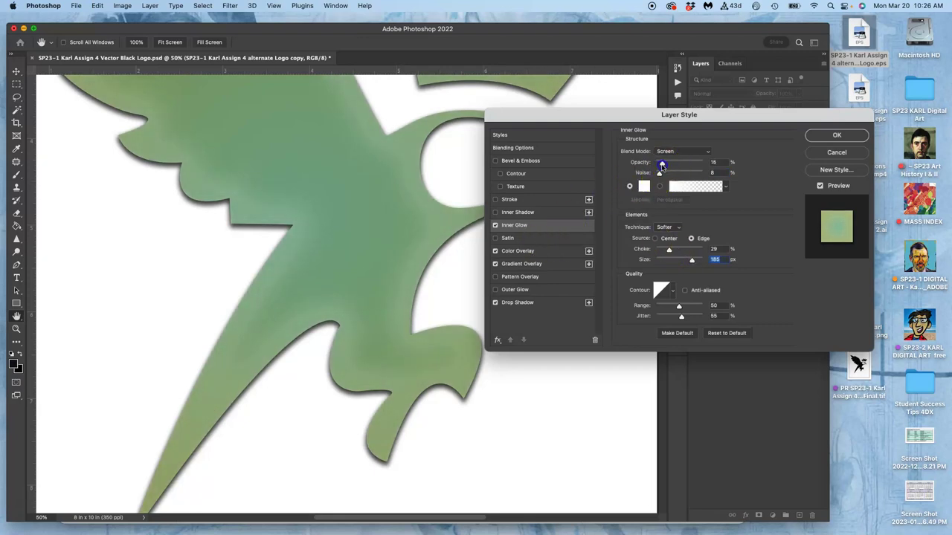
pyautogui.click(441, 203)
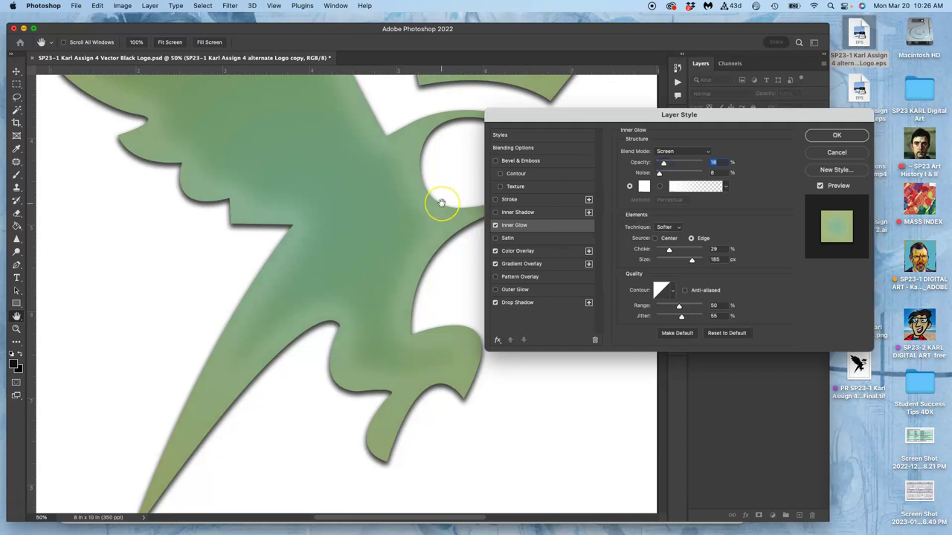
pyautogui.press('super+minus')
pyautogui.scroll(2, 441, 203)
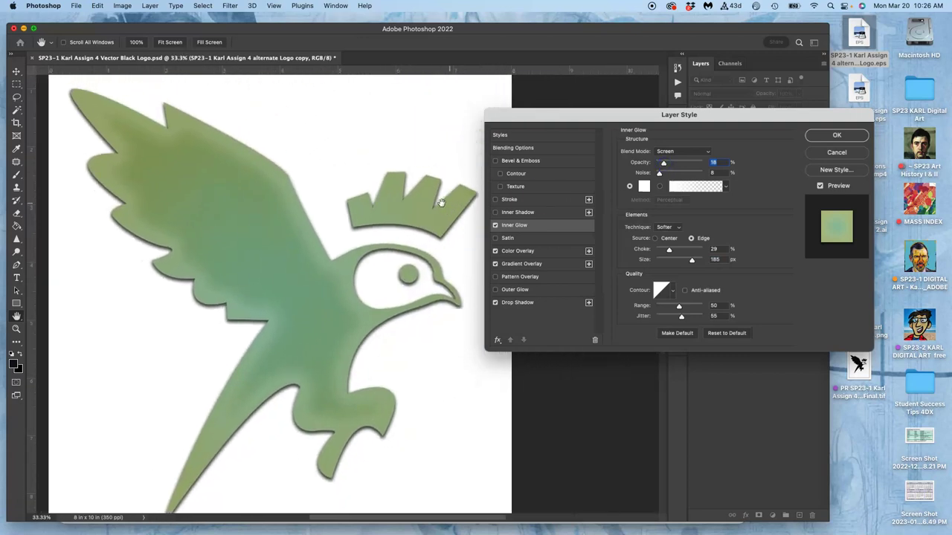
pyautogui.scroll(-2, 441, 203)
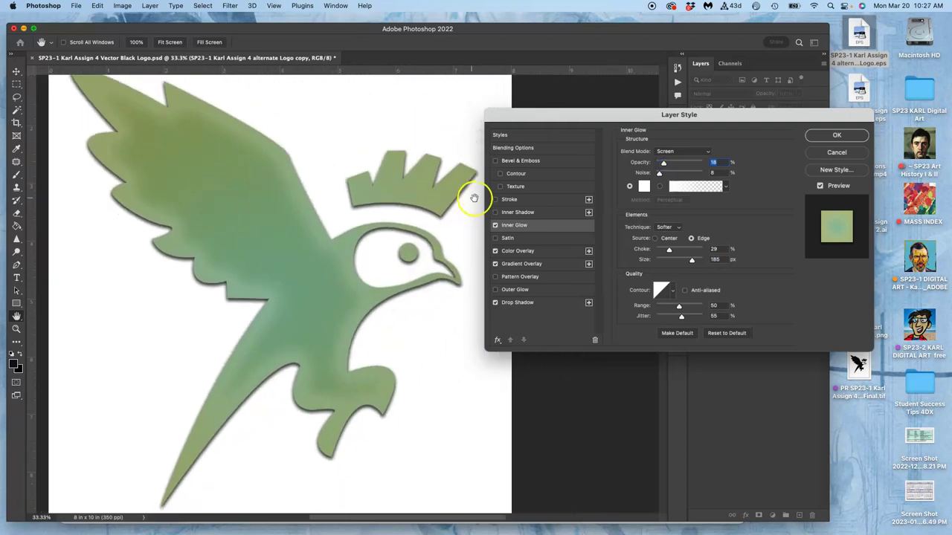
# Enable Inner Shadow on the bird with 12 px distance and 21 px size.
pyautogui.click(495, 213)
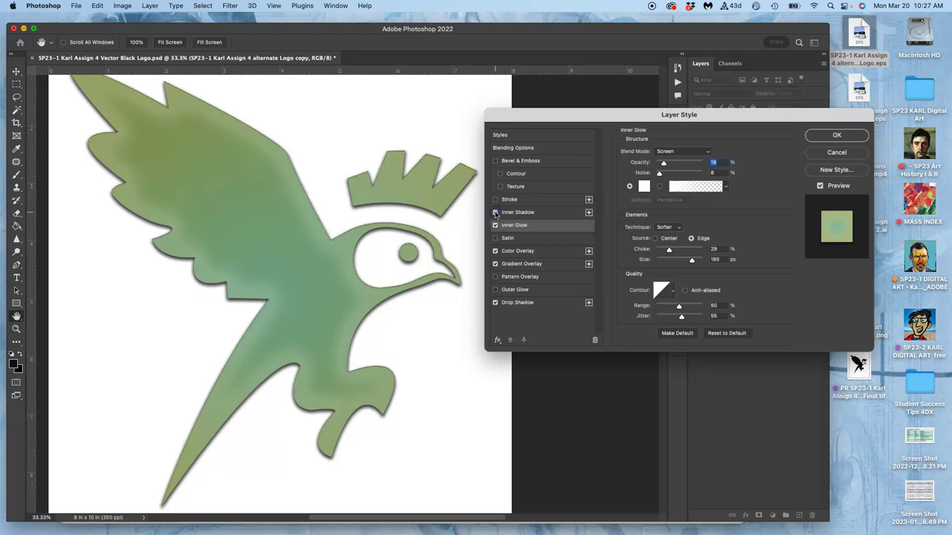
pyautogui.click(519, 213)
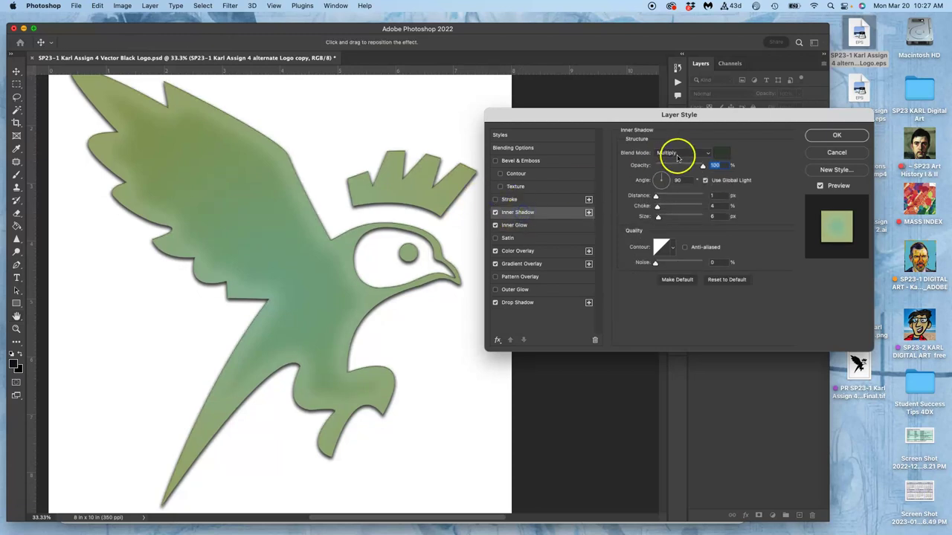
pyautogui.moveTo(655, 197); pyautogui.dragTo(662, 221)
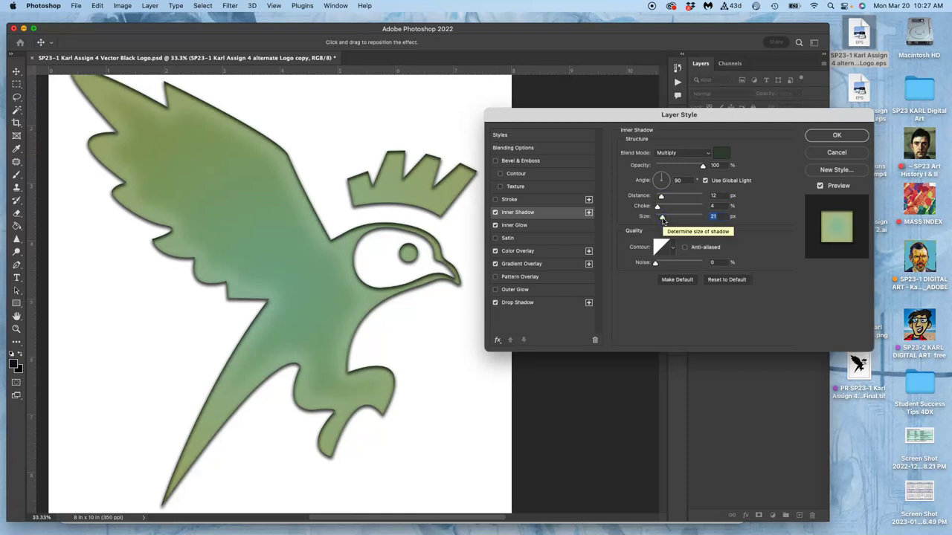
# Turn off Inner Shadow and add a 21 px magenta Stroke to the bird.
pyautogui.click(496, 214)
pyautogui.click(496, 201)
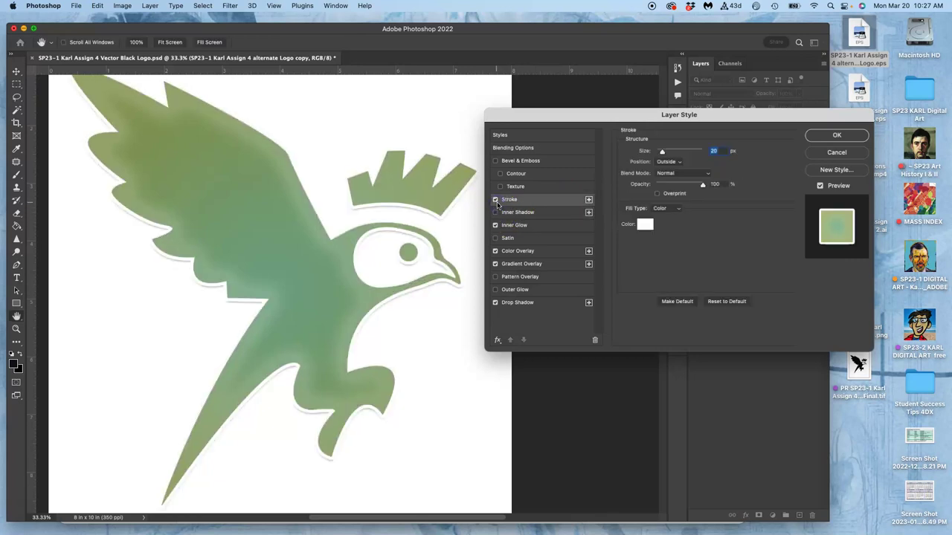
pyautogui.moveTo(662, 151); pyautogui.dragTo(676, 154)
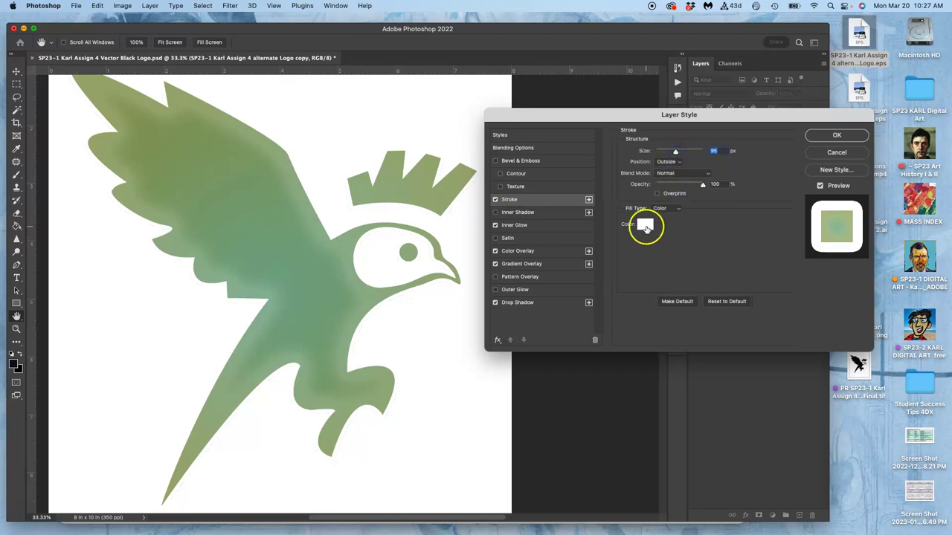
pyautogui.click(645, 224)
pyautogui.click(581, 325)
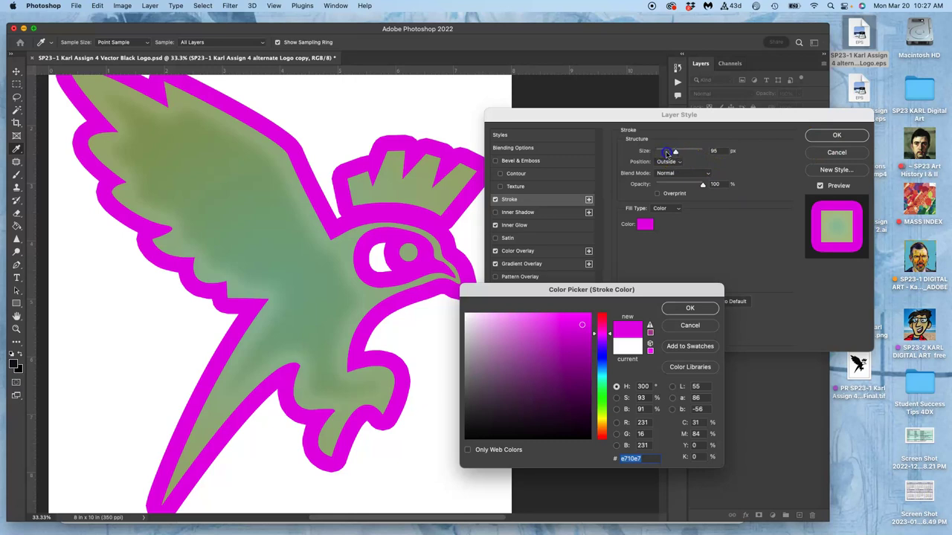
pyautogui.click(689, 307)
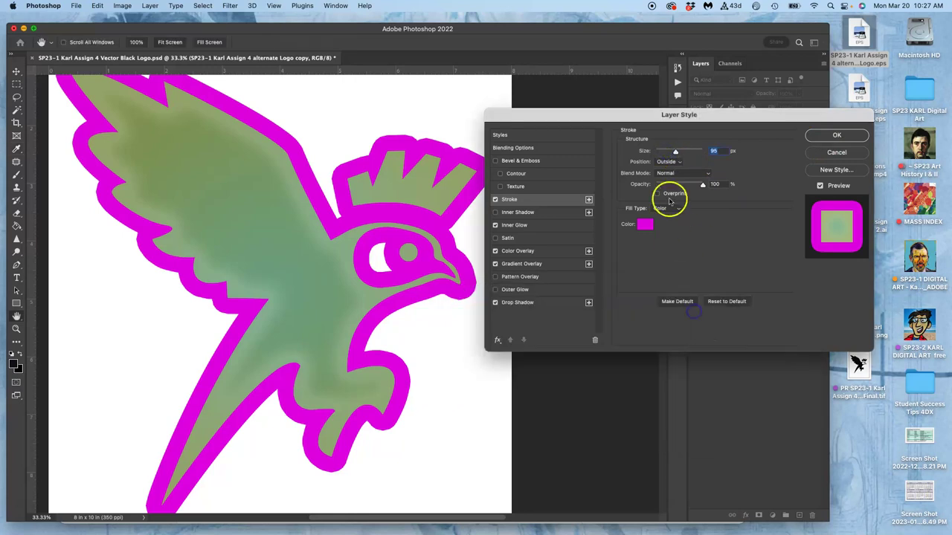
pyautogui.moveTo(674, 159)
pyautogui.mouseDown()
pyautogui.moveTo(675, 150)
pyautogui.moveTo(662, 153)
pyautogui.mouseUp()
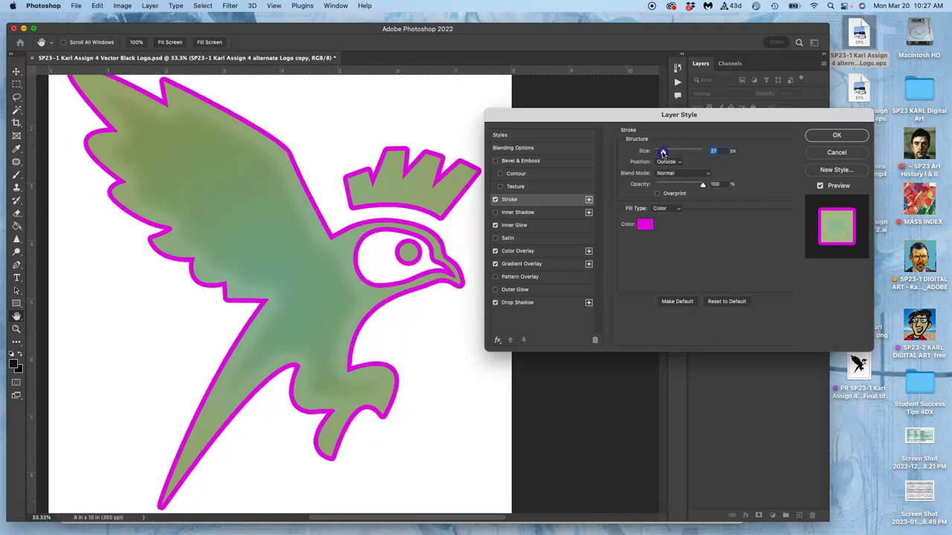
# Compare Inside and Center stroke positions, then remove the Stroke effect.
pyautogui.click(667, 162)
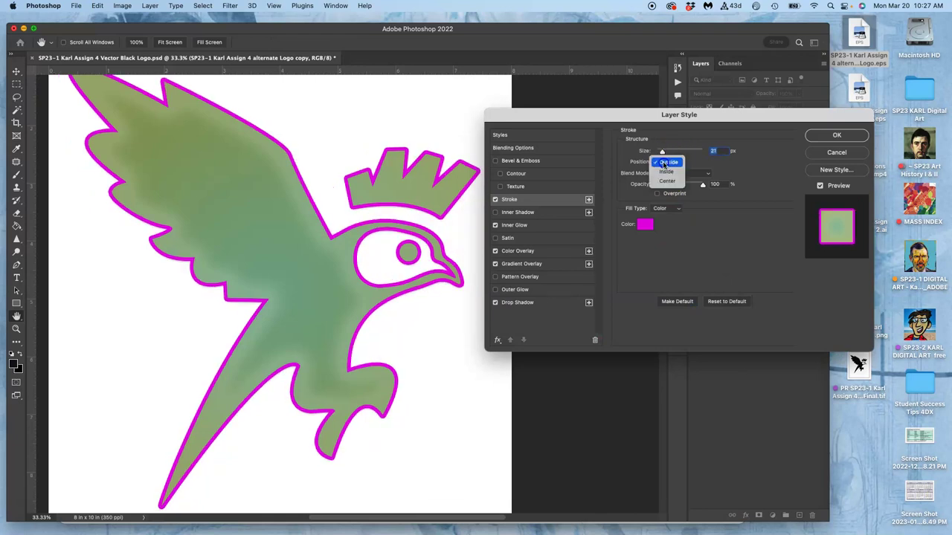
pyautogui.click(665, 172)
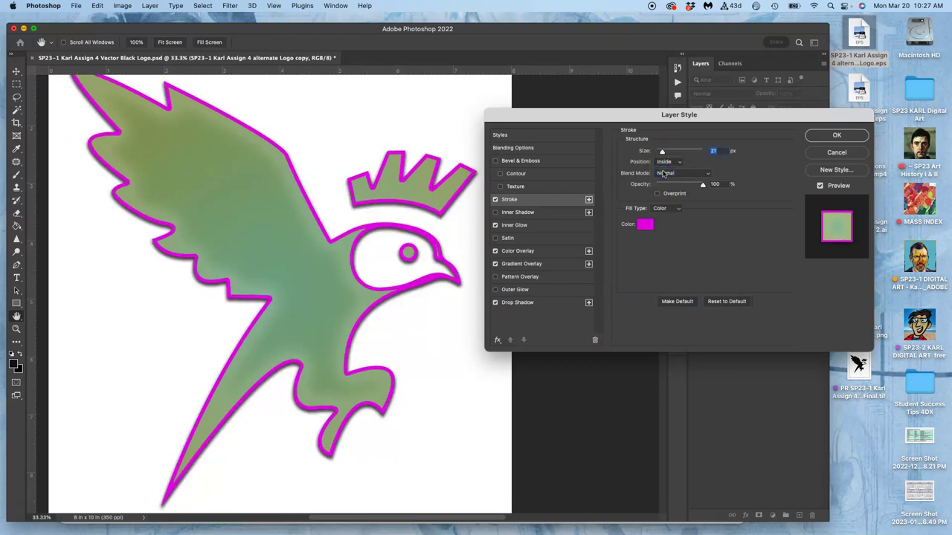
pyautogui.click(664, 161)
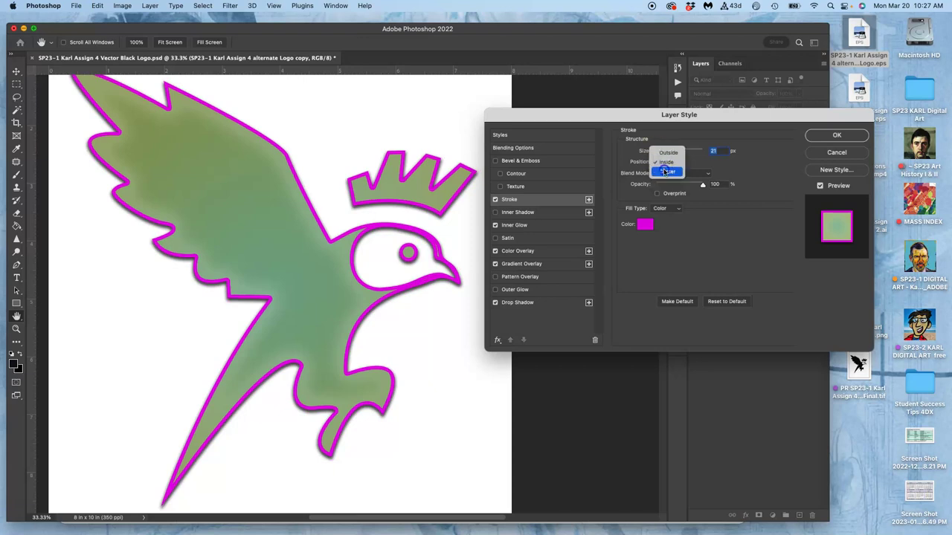
pyautogui.click(665, 171)
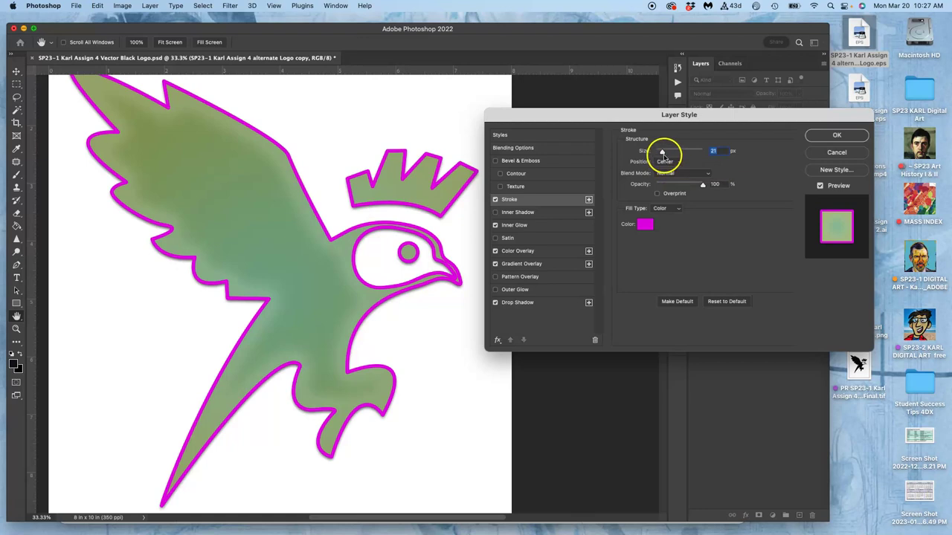
pyautogui.click(495, 199)
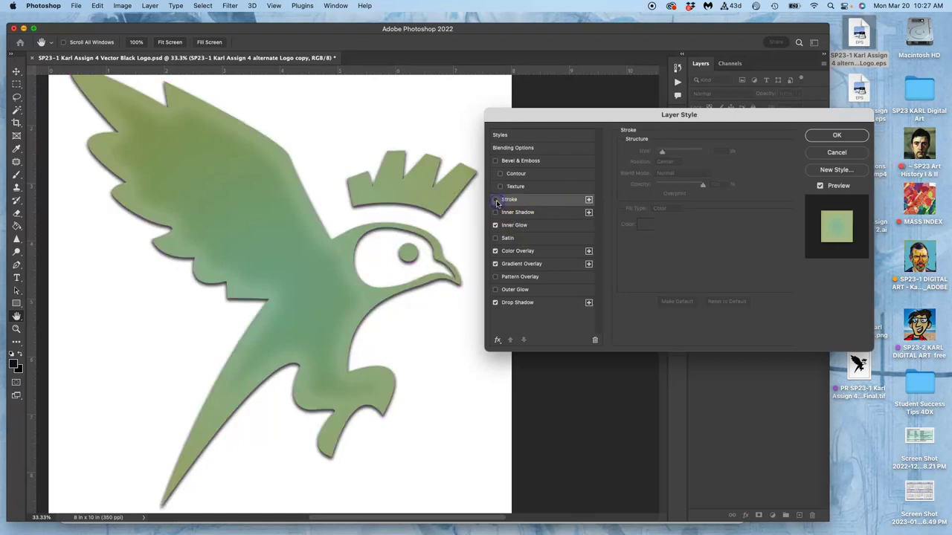
# Enable Bevel & Emboss with Contour, zoomed to 200% on the bird's head.
pyautogui.click(495, 160)
pyautogui.moveTo(367, 235); pyautogui.dragTo(368, 235)
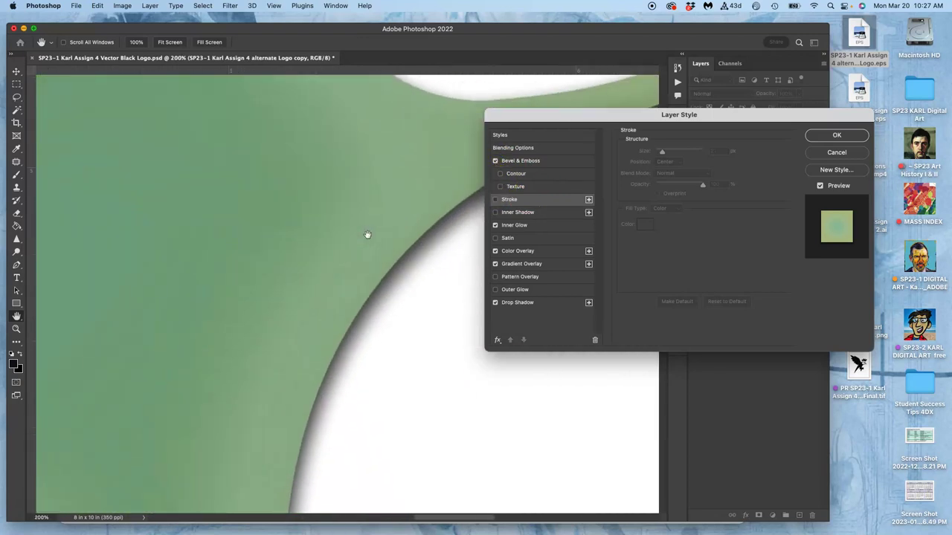
pyautogui.click(500, 174)
pyautogui.click(516, 161)
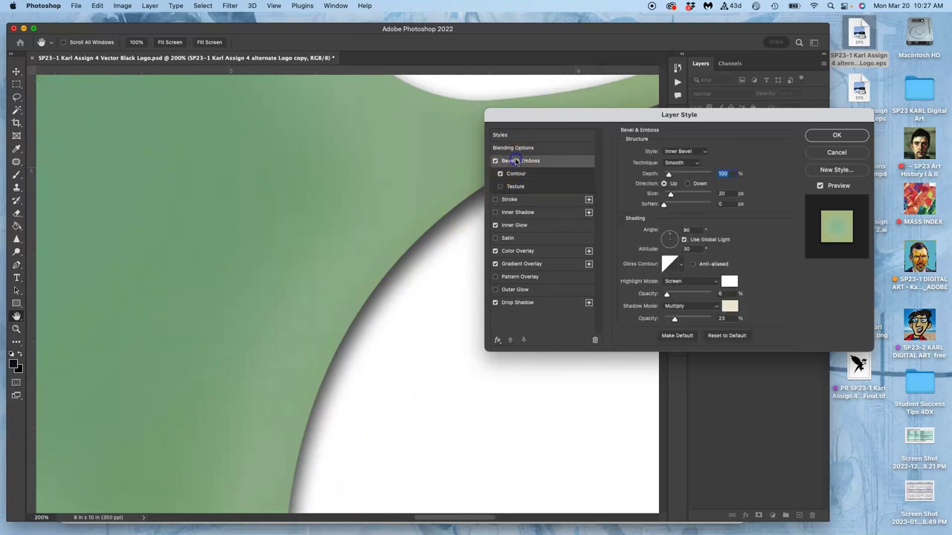
pyautogui.moveTo(431, 216); pyautogui.dragTo(421, 200)
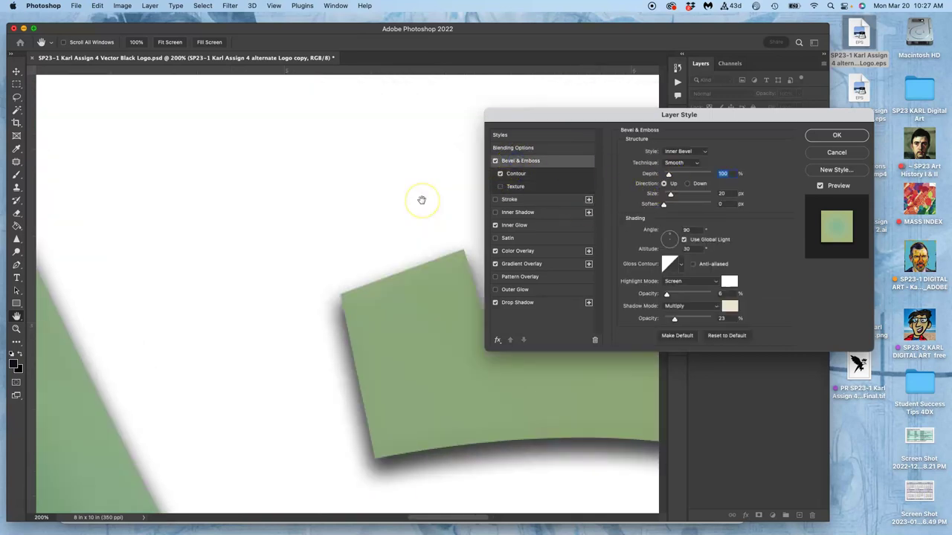
pyautogui.scroll(-10, 421, 200)
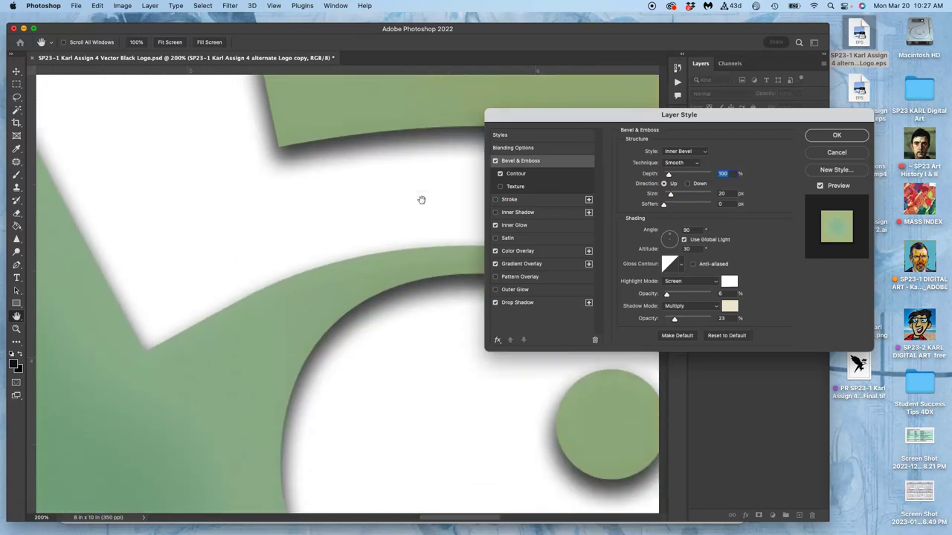
pyautogui.scroll(-3, 420, 200)
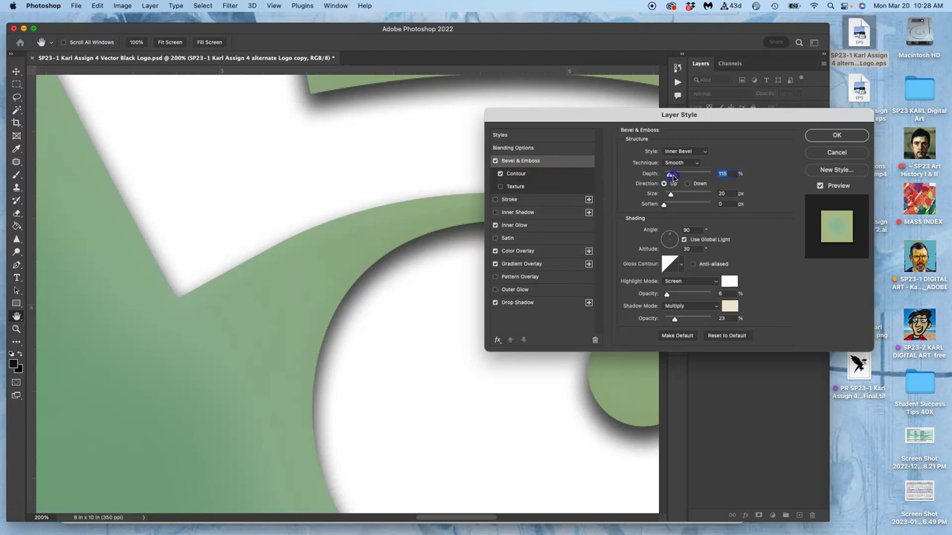
# Set bevel depth 282%, soften 3 px, highlight opacity 33% and shadow opacity 43%.
pyautogui.moveTo(675, 176); pyautogui.dragTo(676, 175)
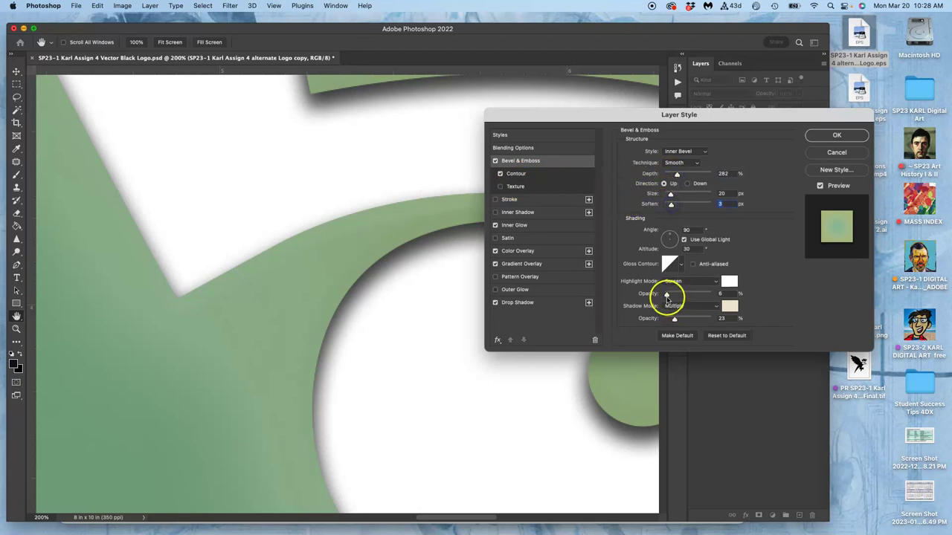
pyautogui.moveTo(666, 294); pyautogui.dragTo(679, 295)
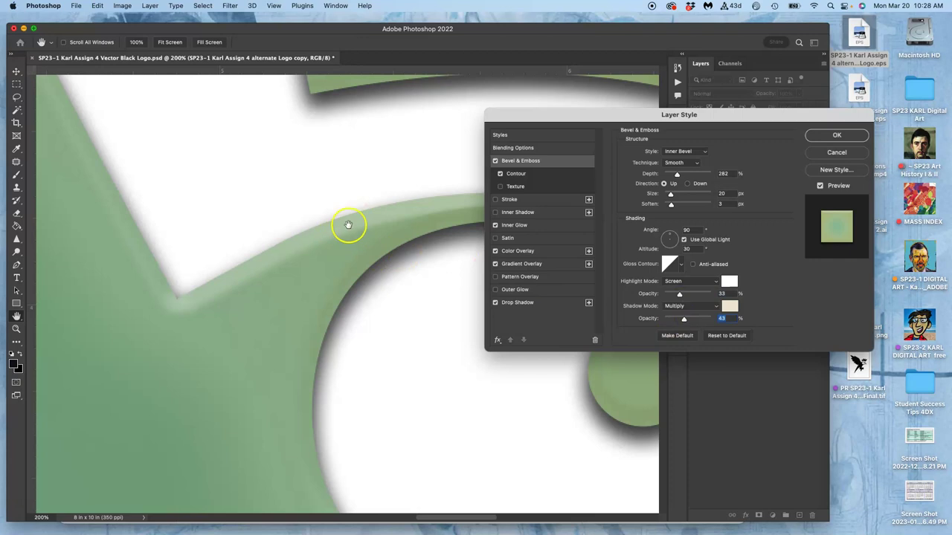
pyautogui.scroll(-5, 335, 230)
pyautogui.scroll(-5, 338, 234)
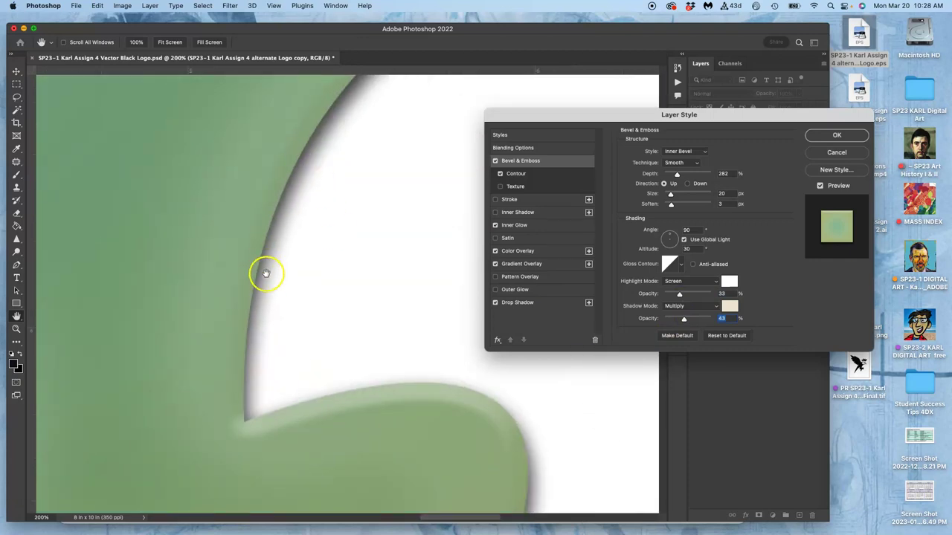
pyautogui.scroll(-3, 312, 201)
pyautogui.hscroll(10, 309, 201)
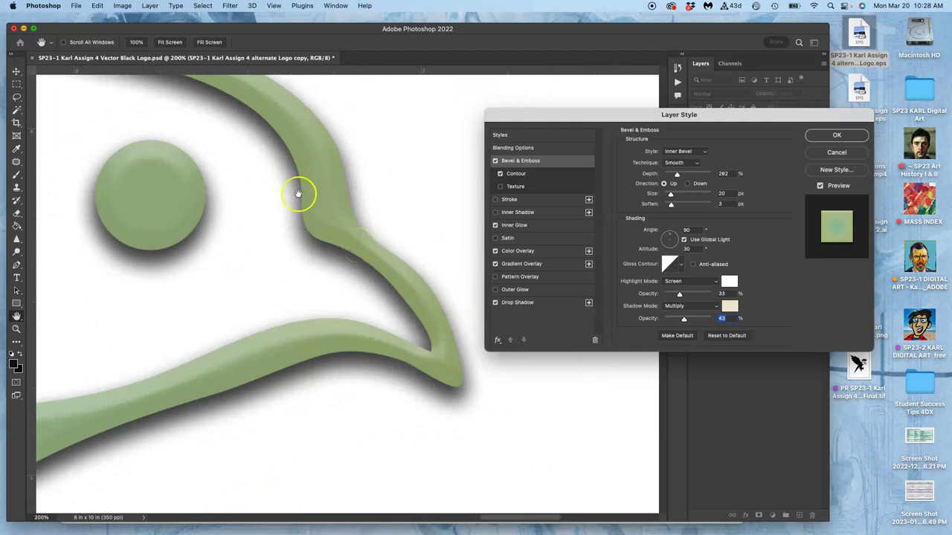
# Enable Texture on the bevel using the middle Water pattern.
pyautogui.click(500, 187)
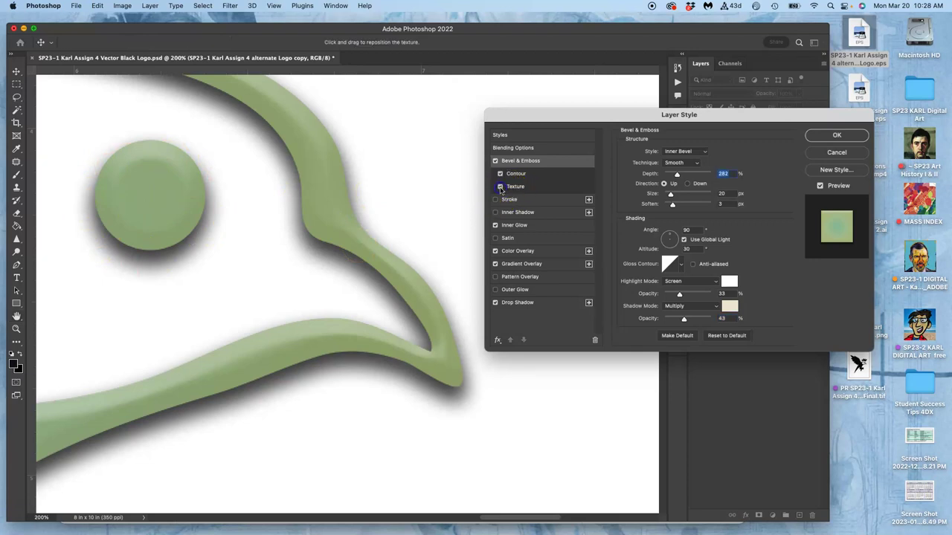
pyautogui.click(521, 187)
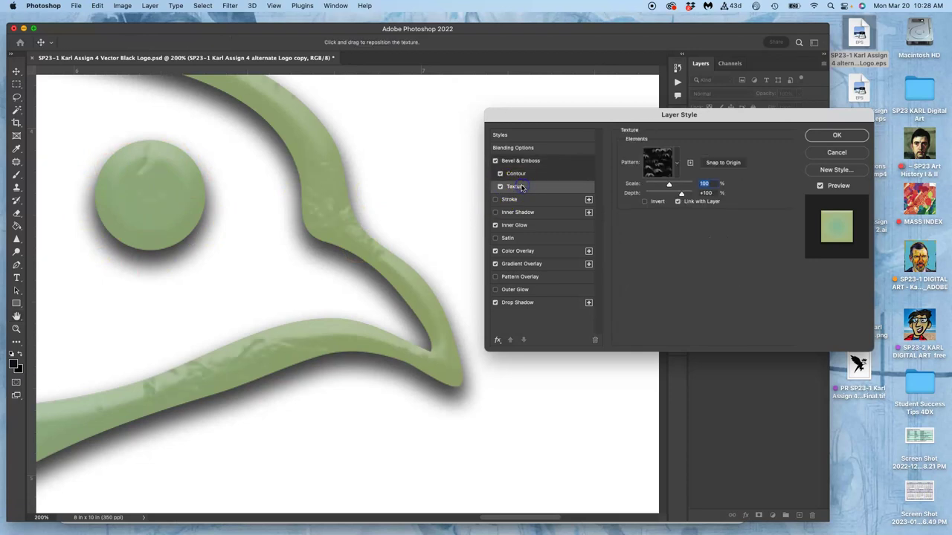
pyautogui.click(678, 164)
pyautogui.click(610, 233)
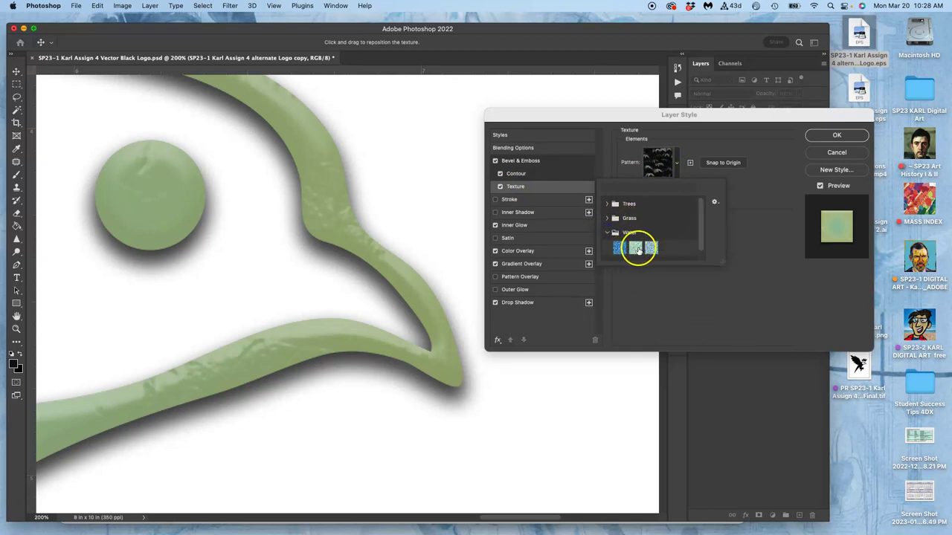
pyautogui.click(636, 247)
pyautogui.click(737, 221)
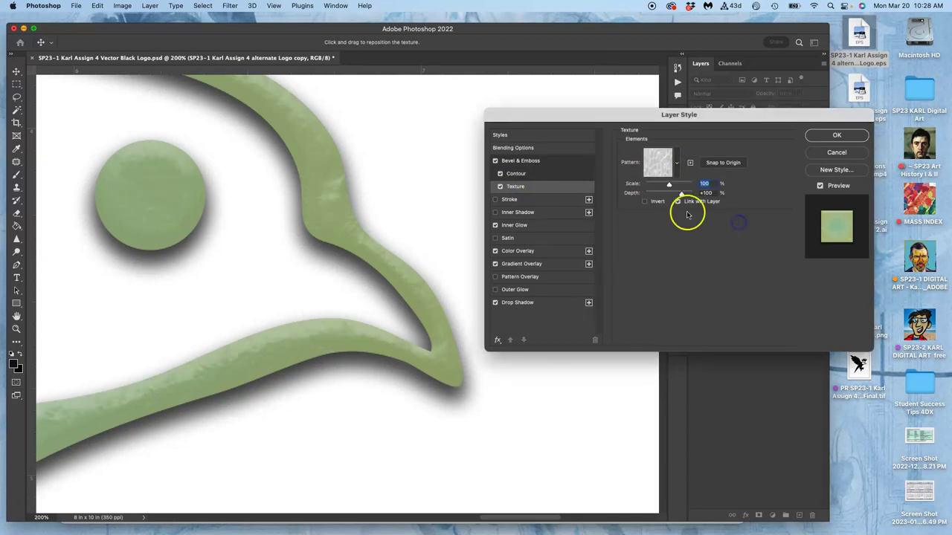
# Set texture depth to -63% and scale to 1%, then inspect it up close.
pyautogui.click(681, 195)
pyautogui.moveTo(662, 200); pyautogui.dragTo(650, 185)
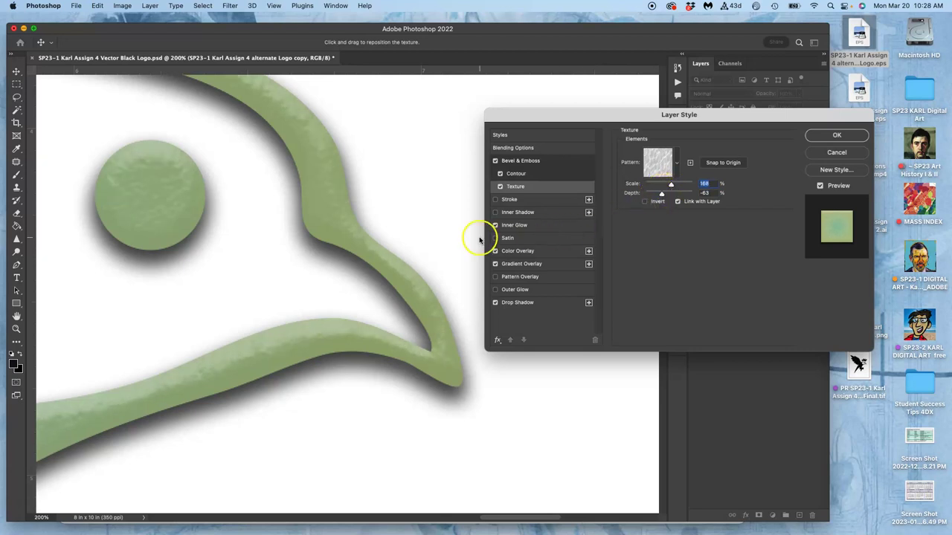
pyautogui.press('super+minus')
pyautogui.press('super+minus')
pyautogui.press('super+minus')
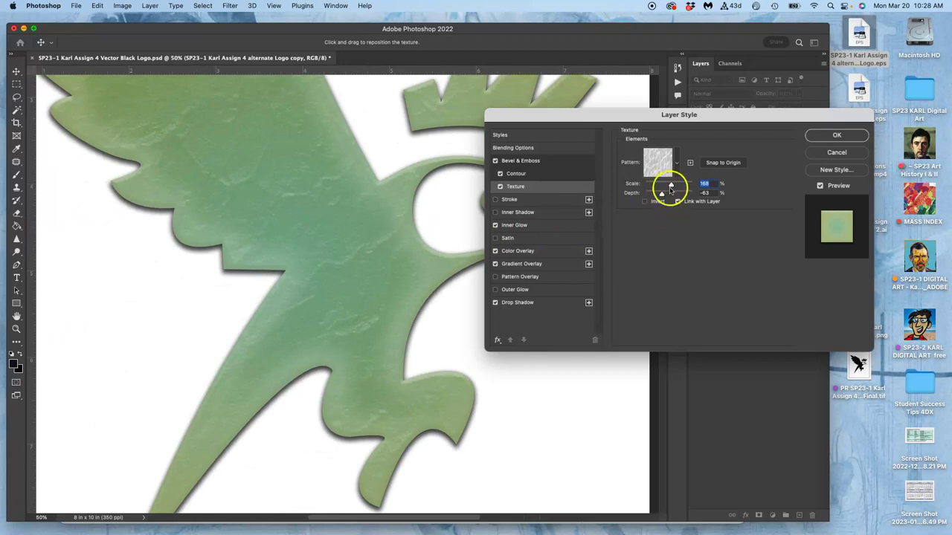
pyautogui.moveTo(671, 185); pyautogui.dragTo(673, 187)
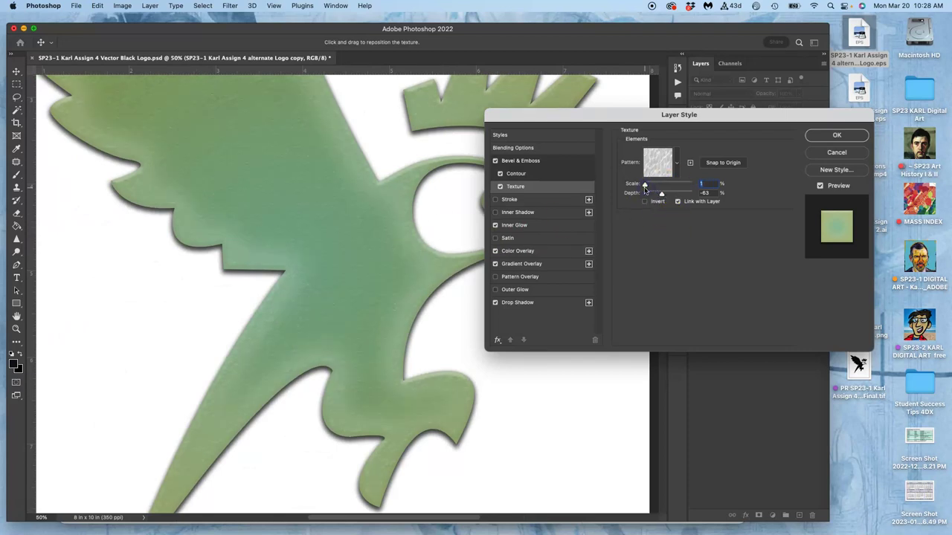
pyautogui.press('super+plus')
pyautogui.press('super+plus')
pyautogui.press('super+plus')
pyautogui.press('super+plus')
pyautogui.press('super+plus')
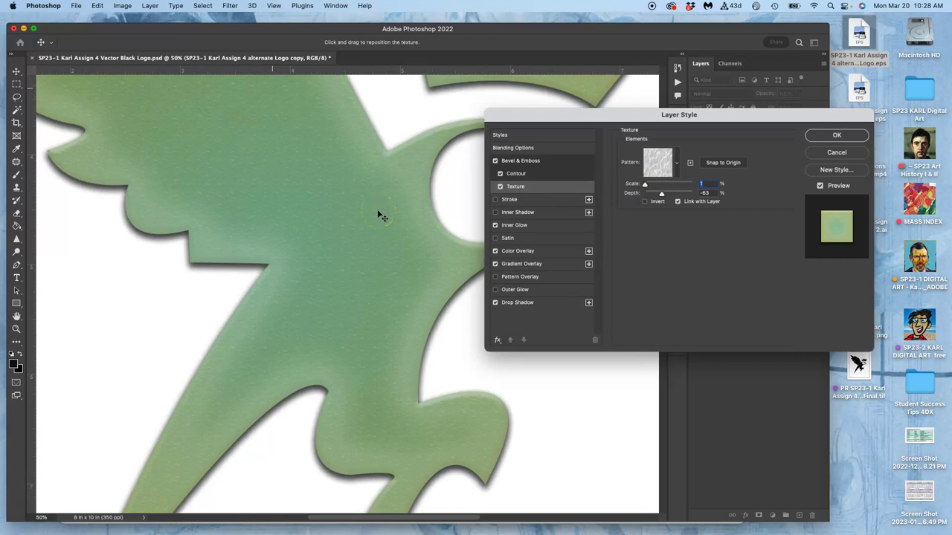
pyautogui.scroll(-8, 379, 216)
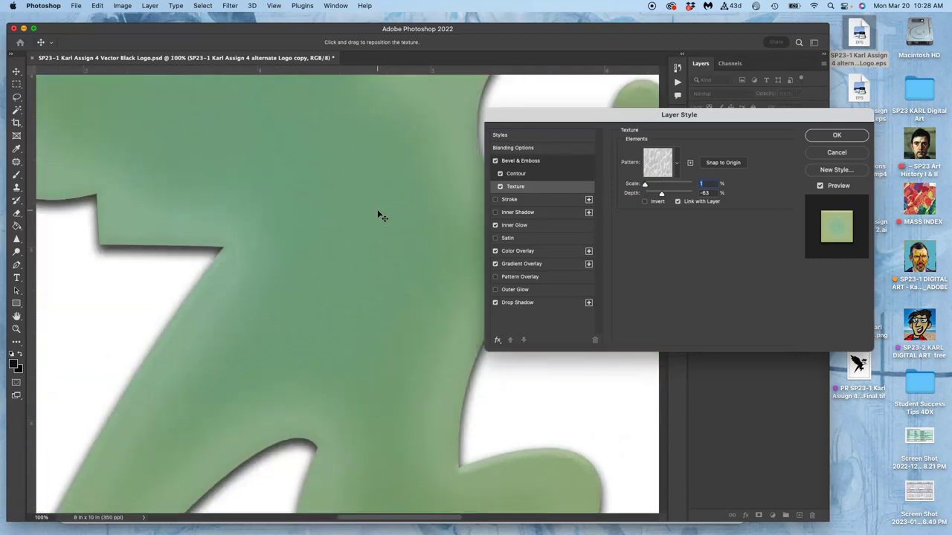
pyautogui.hscroll(5, 380, 216)
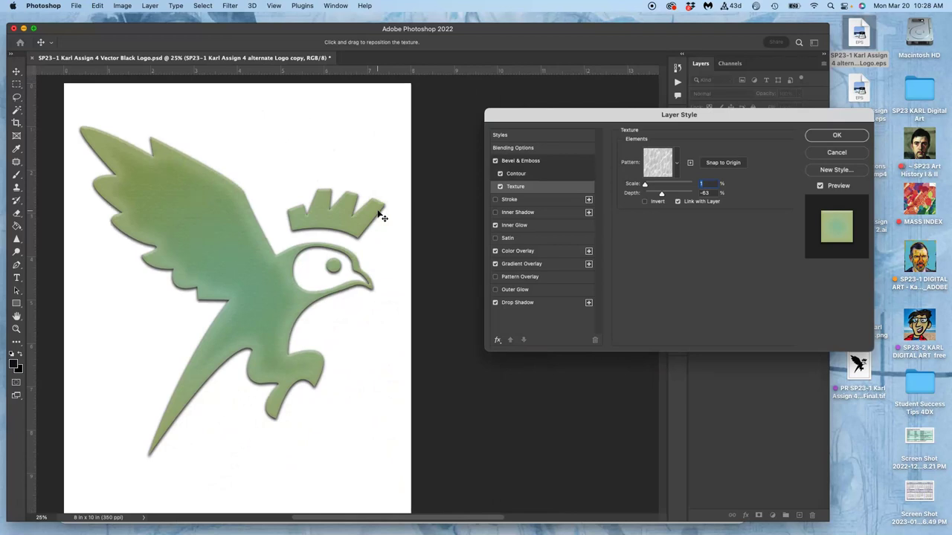
# Change the drop shadow colour to bright blue #3f92e6.
pyautogui.click(525, 302)
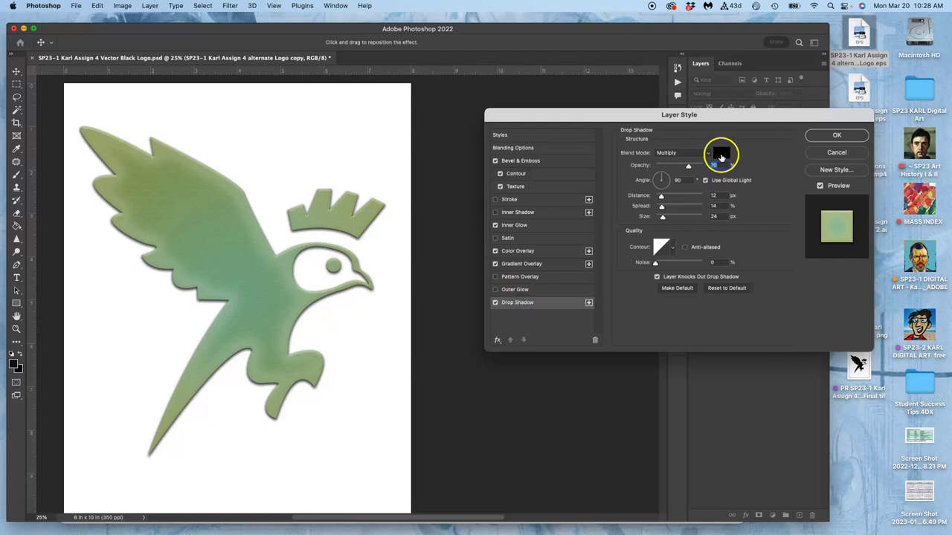
pyautogui.click(721, 152)
pyautogui.click(601, 364)
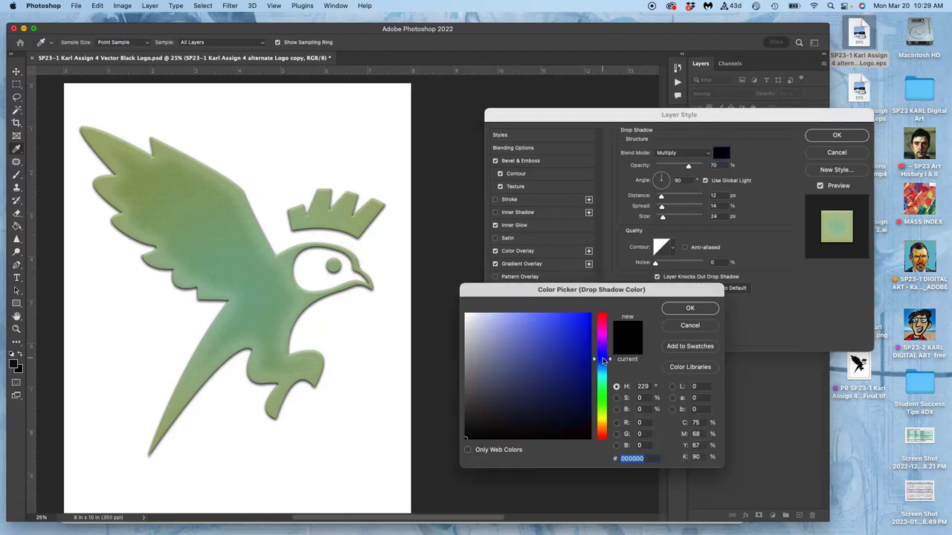
pyautogui.click(563, 361)
pyautogui.click(602, 365)
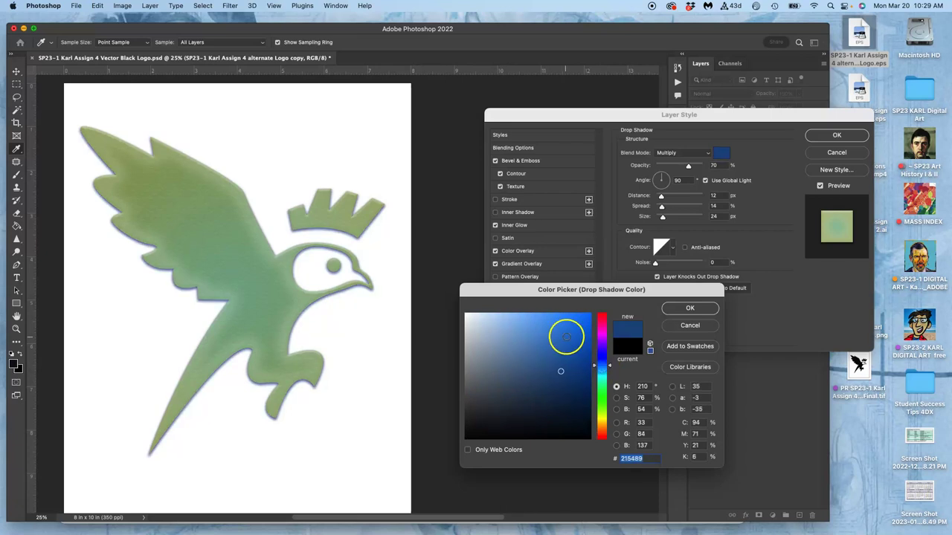
pyautogui.moveTo(567, 334); pyautogui.dragTo(556, 324)
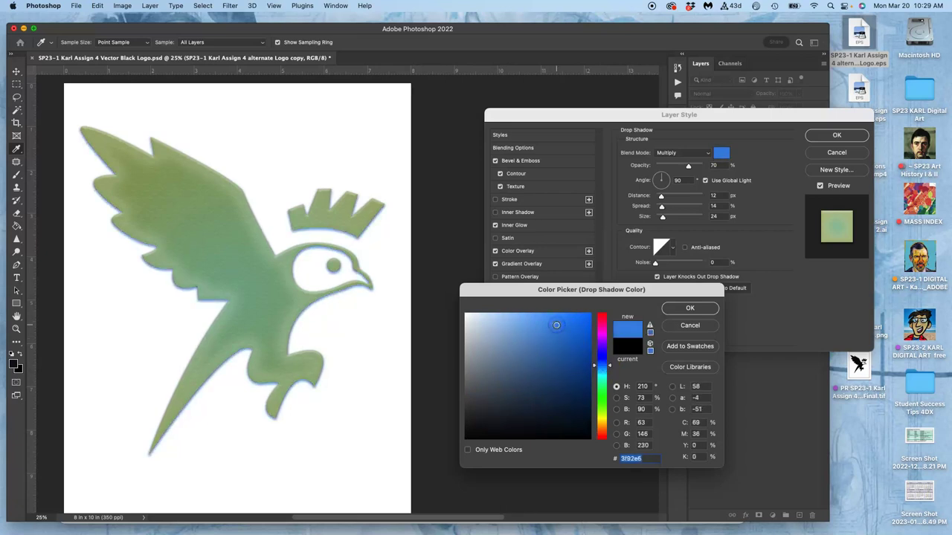
pyautogui.click(693, 307)
# Raise drop shadow spread to 22% and opacity to 100%, with a 50° angle.
pyautogui.moveTo(662, 210); pyautogui.dragTo(667, 176)
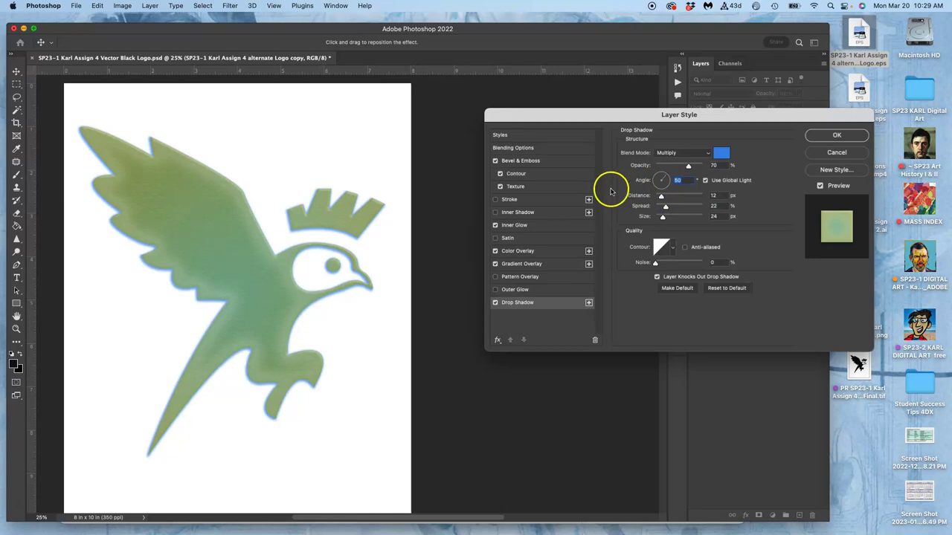
pyautogui.scroll(5, 379, 266)
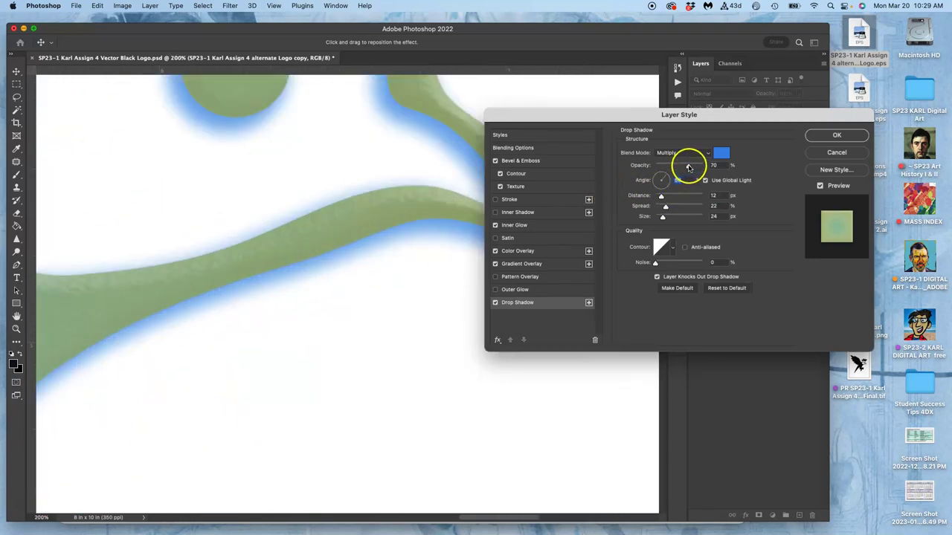
pyautogui.moveTo(704, 167); pyautogui.dragTo(707, 167)
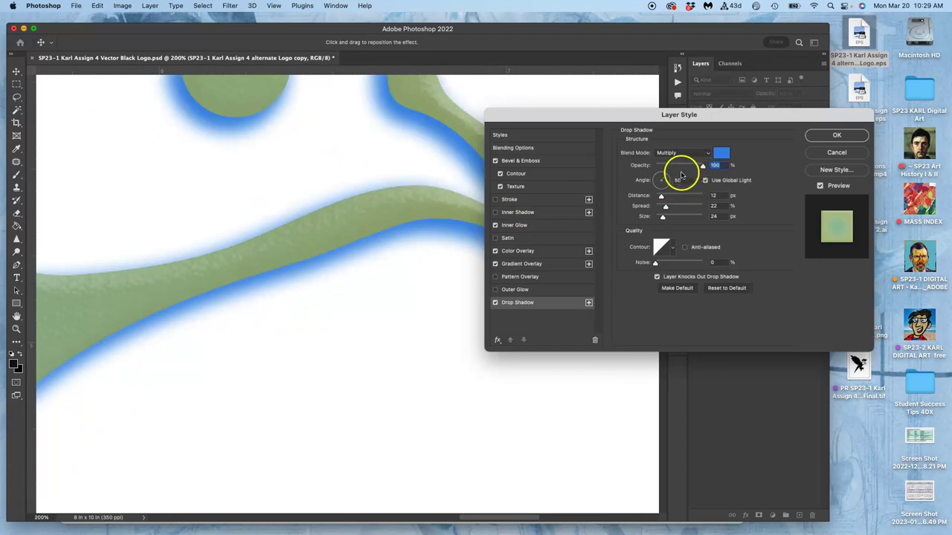
pyautogui.scroll(3, 355, 281)
pyautogui.scroll(-5, 355, 284)
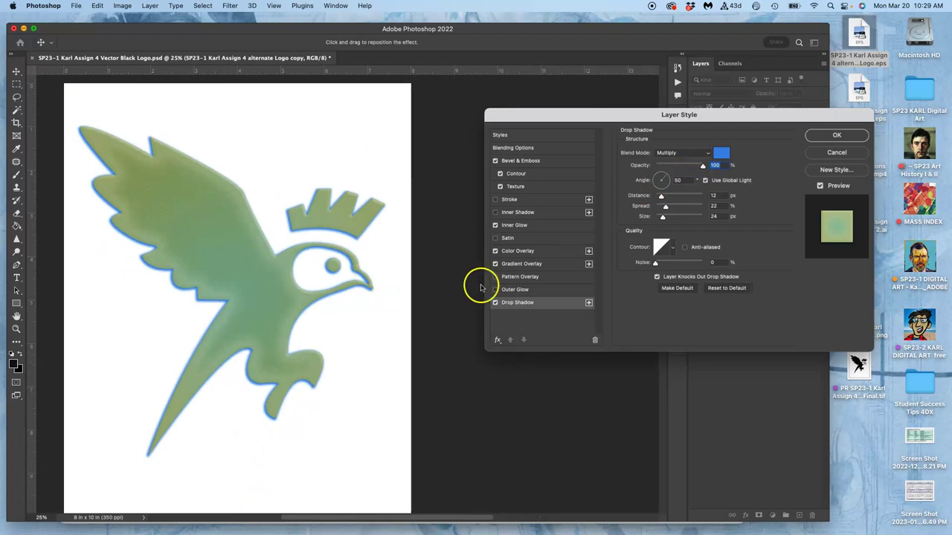
# Change the drop shadow colour to neutral grey #767676.
pyautogui.click(718, 157)
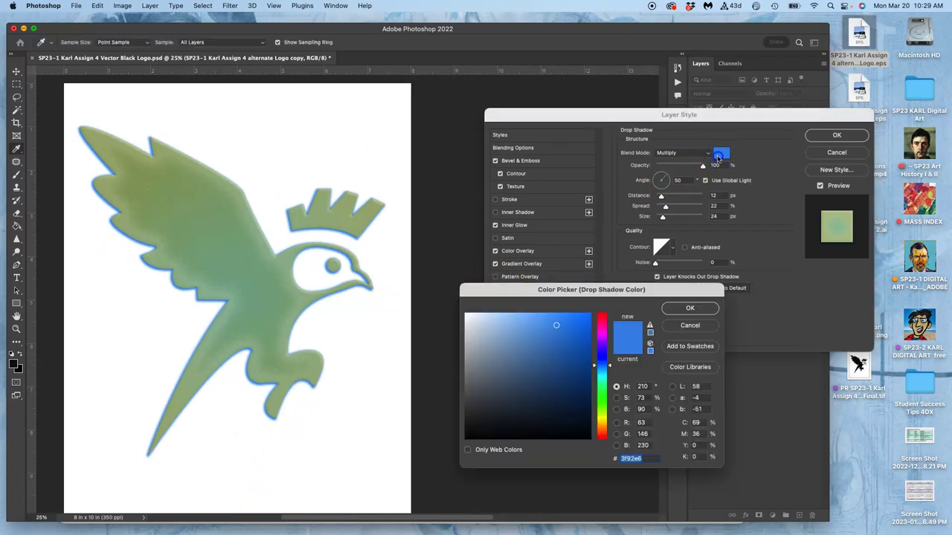
pyautogui.moveTo(491, 375); pyautogui.dragTo(440, 383)
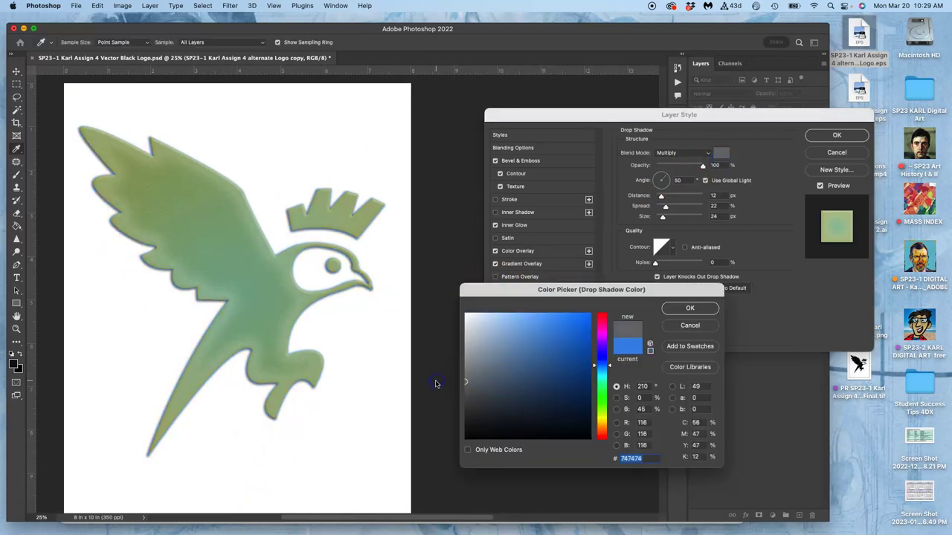
pyautogui.click(677, 310)
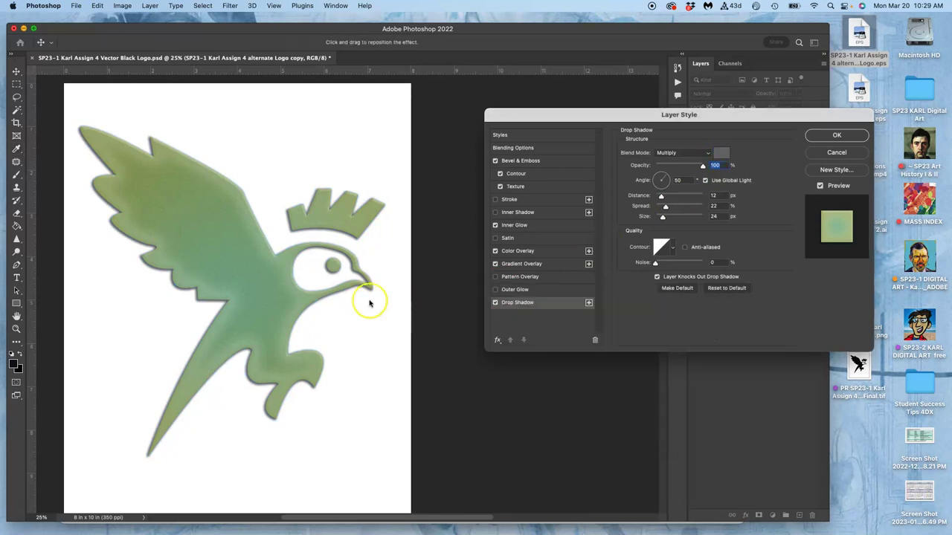
pyautogui.scroll(5, 370, 302)
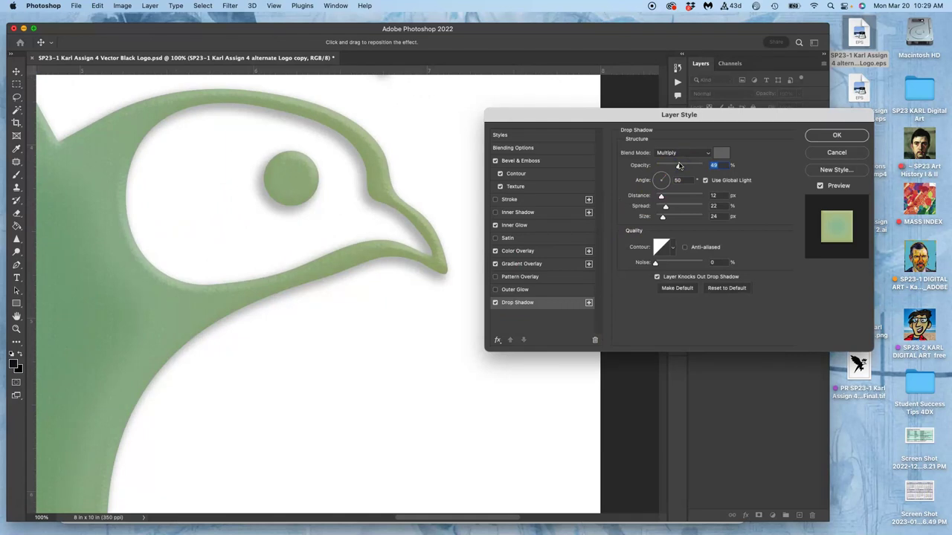
# Reduce drop shadow spread to about 11% and apply the finished layer style.
pyautogui.moveTo(665, 207); pyautogui.dragTo(664, 208)
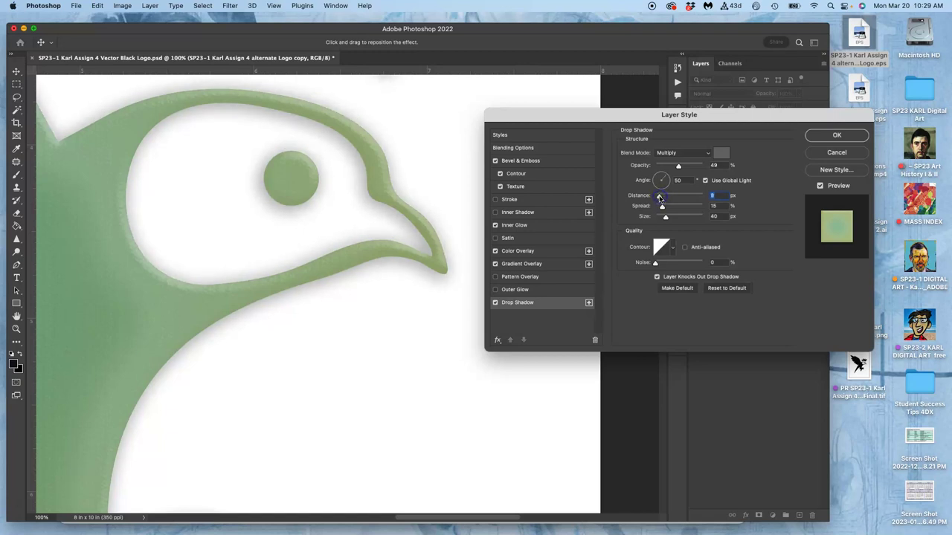
pyautogui.press('super+minus')
pyautogui.press('super+minus')
pyautogui.press('super+minus')
pyautogui.press('super+minus')
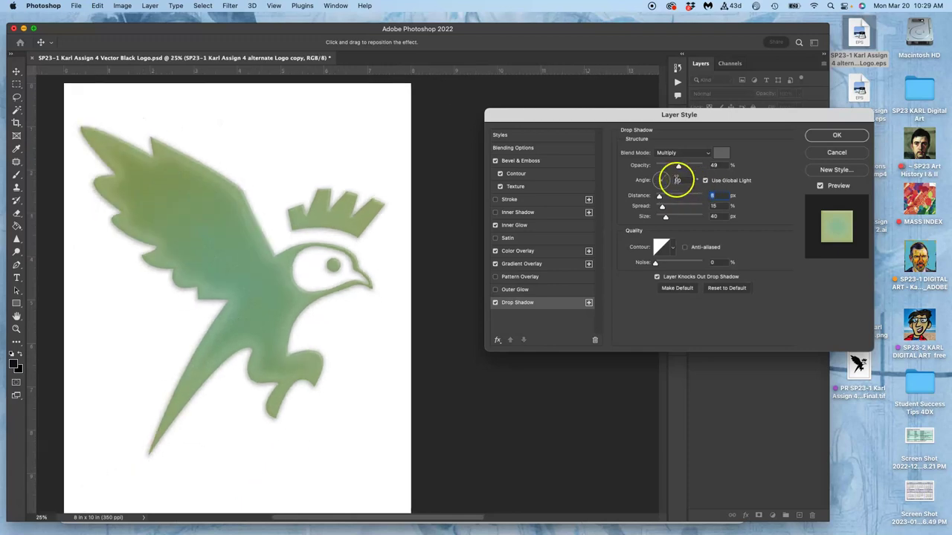
pyautogui.moveTo(664, 206); pyautogui.dragTo(660, 208)
pyautogui.click(820, 139)
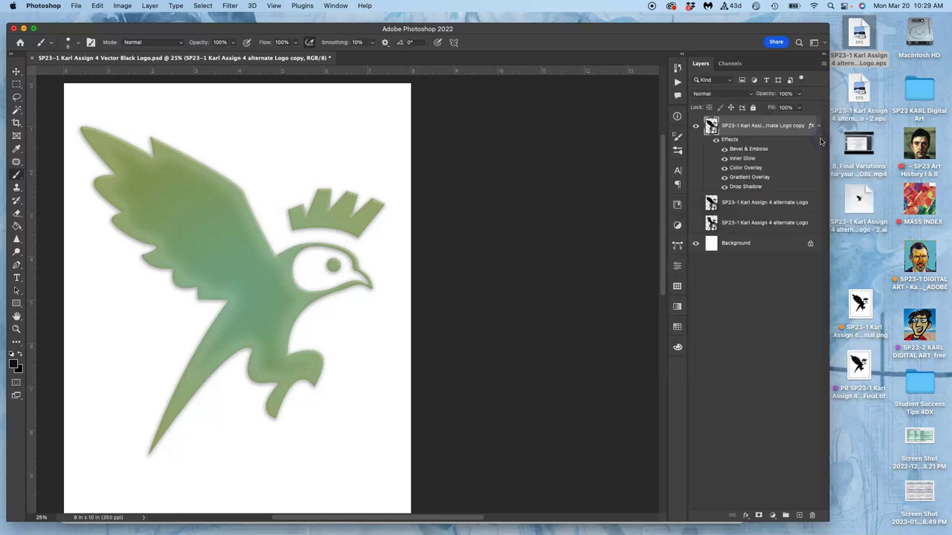
# Duplicate the Background layer twice with Cmd+J.
pyautogui.click(740, 246)
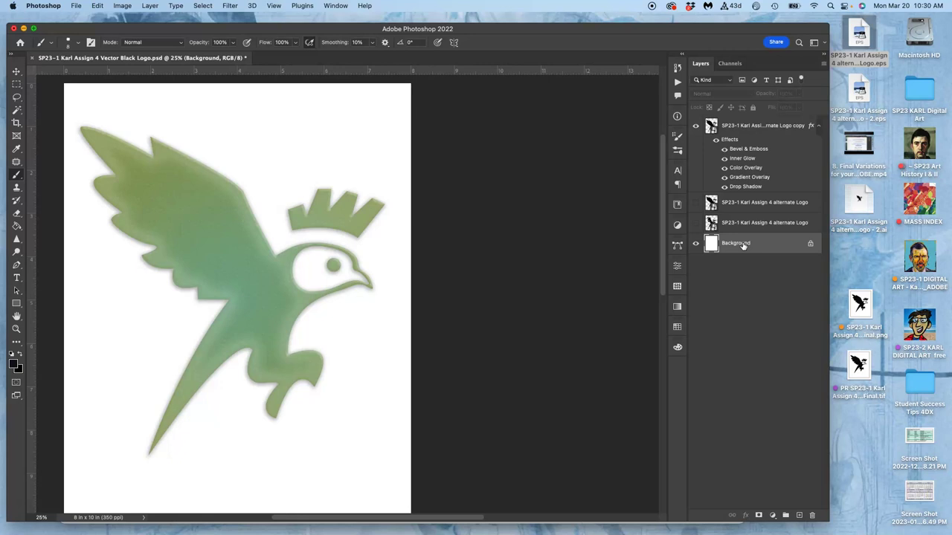
pyautogui.press('super+j')
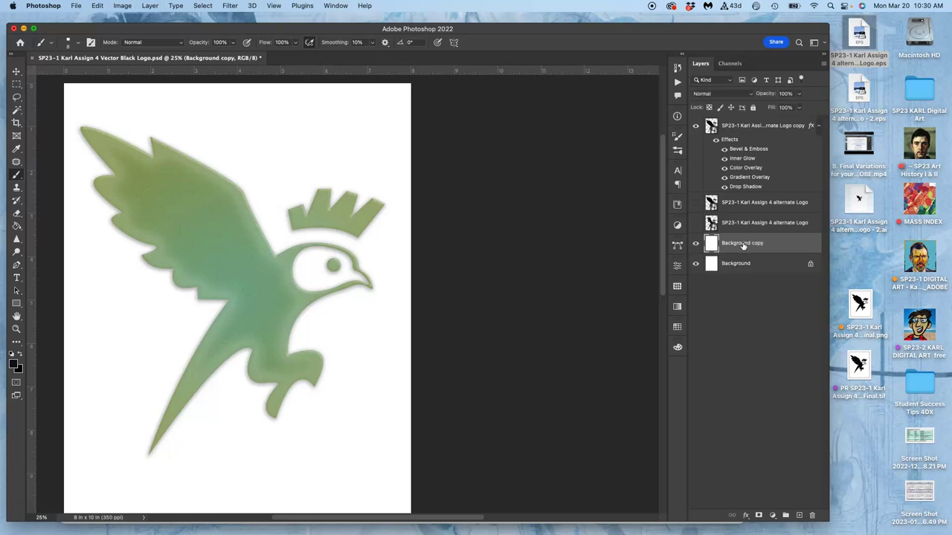
pyautogui.press('super+j')
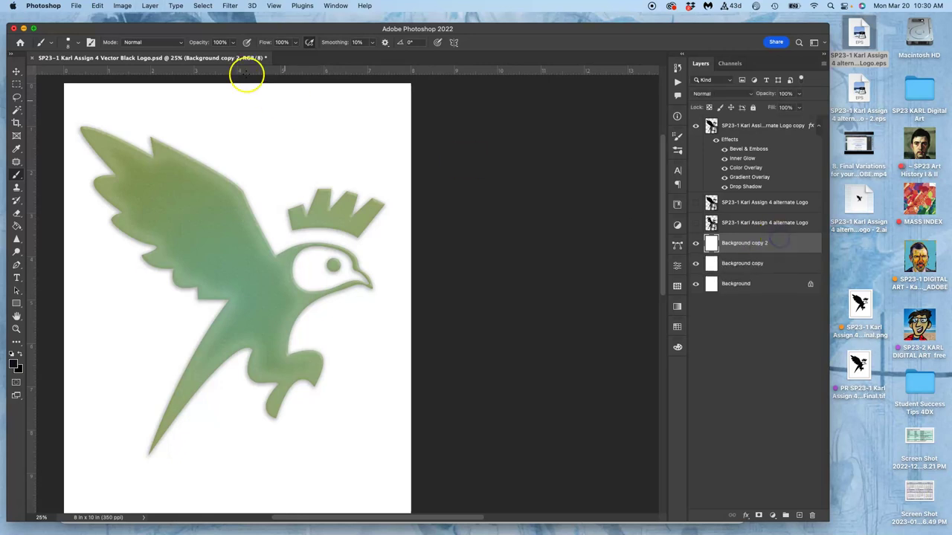
# Fill Background copy 2 with Black via Edit > Fill.
pyautogui.click(95, 6)
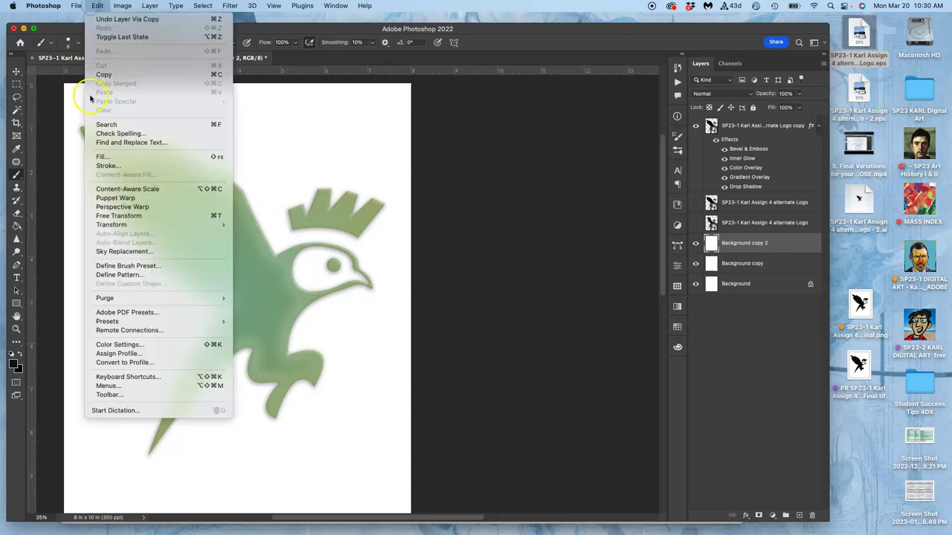
pyautogui.click(99, 156)
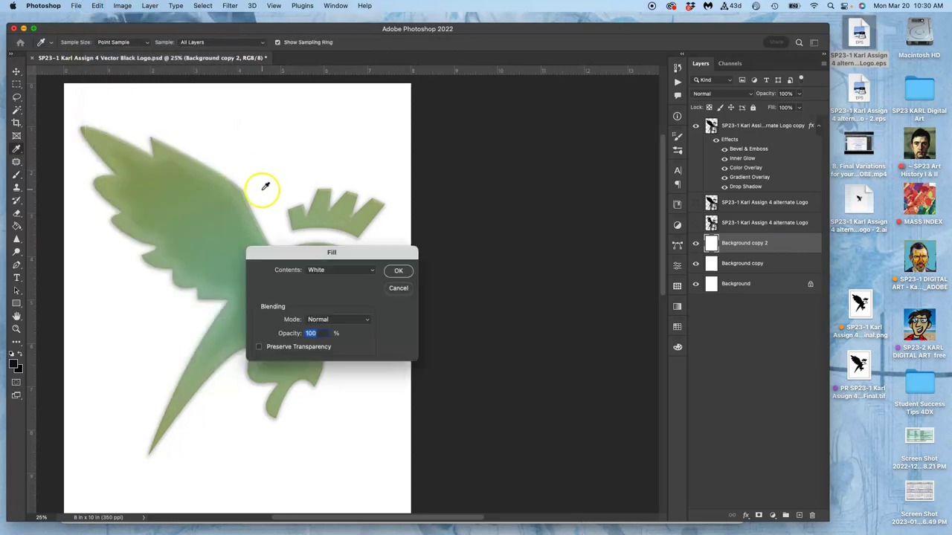
pyautogui.click(331, 277)
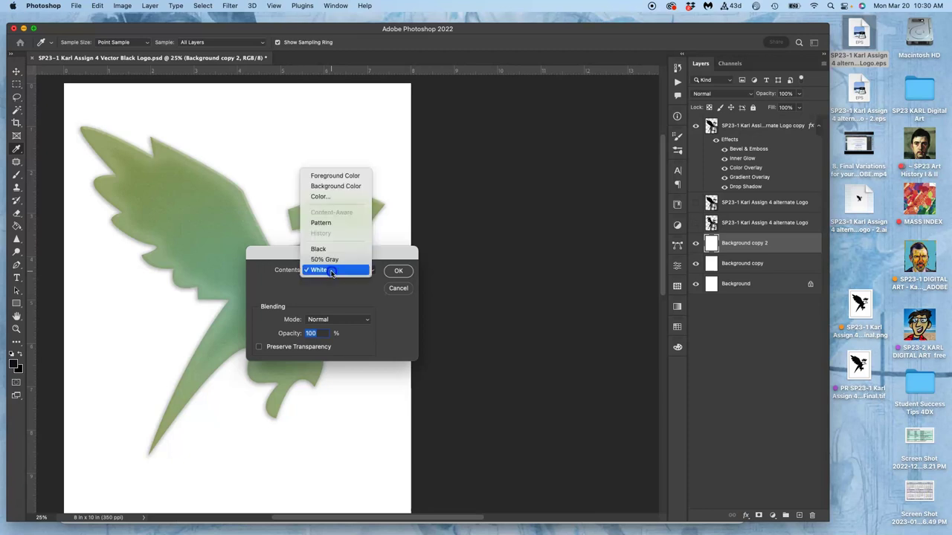
pyautogui.click(325, 250)
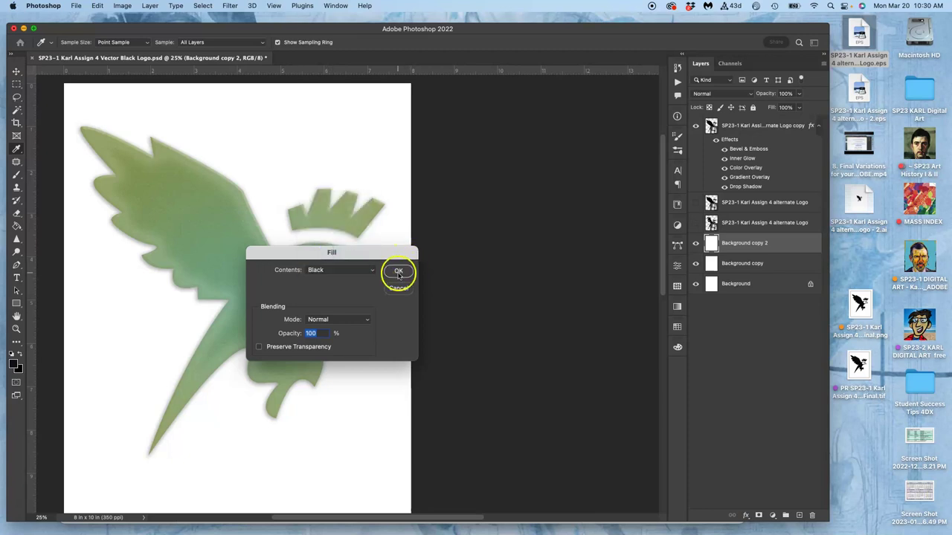
pyautogui.click(398, 270)
pyautogui.press('b')
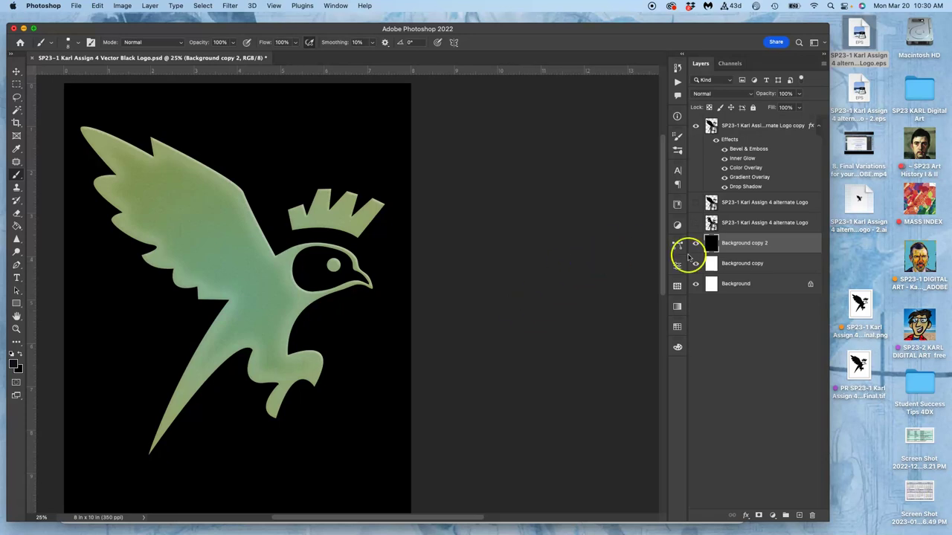
# Hide the styled logo and black fill, show the plain Logo layer, and open its Layer Style.
pyautogui.click(696, 126)
pyautogui.click(696, 203)
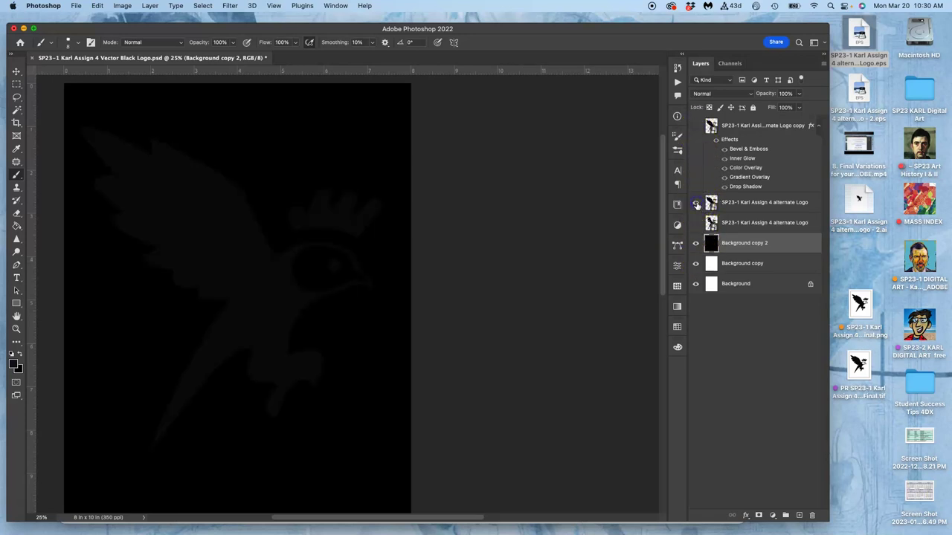
pyautogui.click(695, 243)
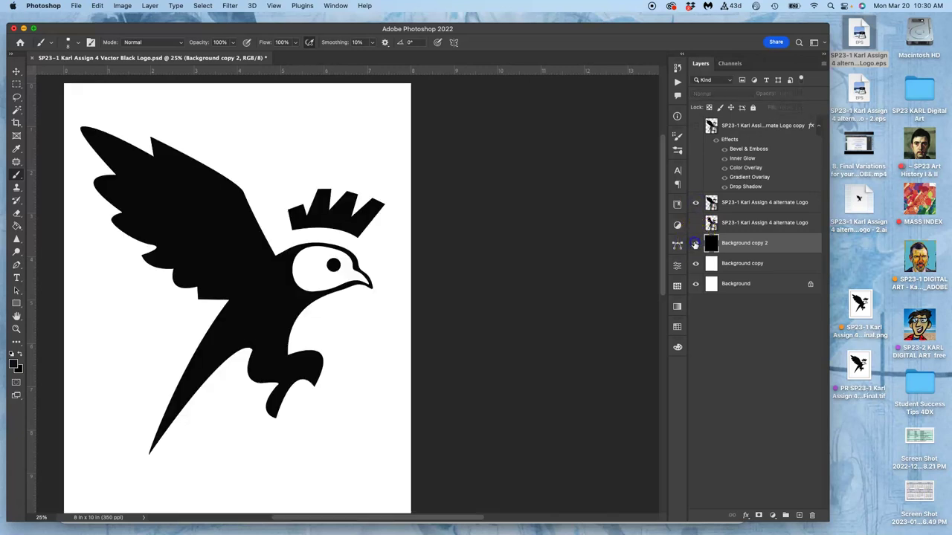
pyautogui.click(694, 244)
pyautogui.click(695, 244)
pyautogui.click(695, 244)
pyautogui.click(694, 243)
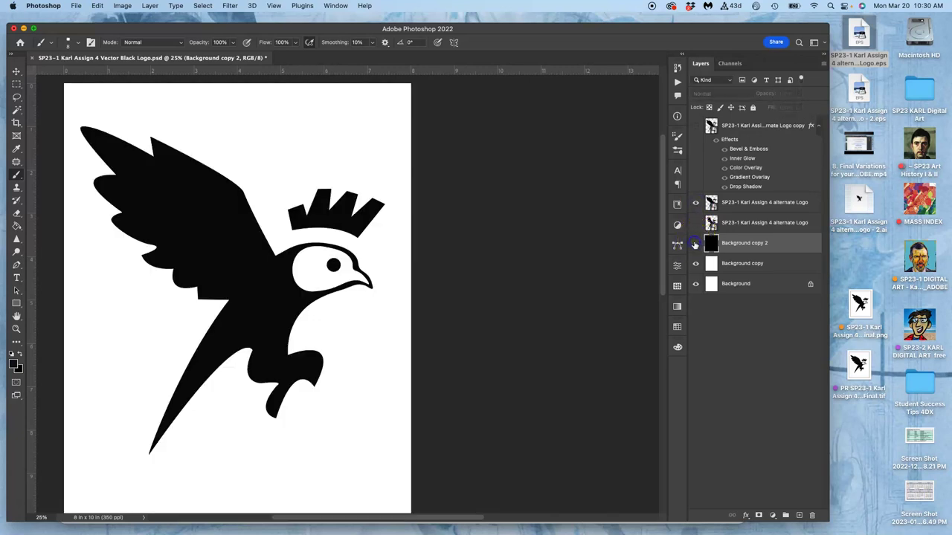
pyautogui.doubleClick(738, 214)
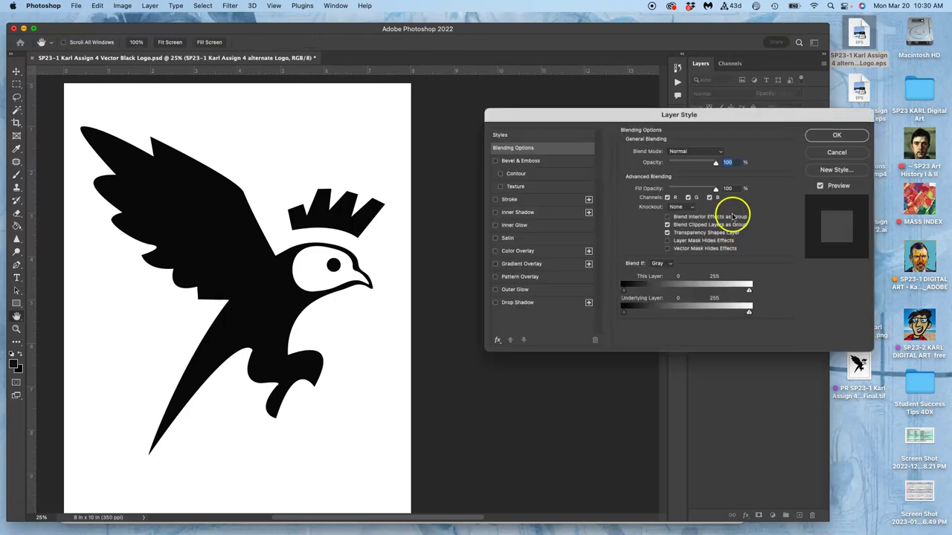